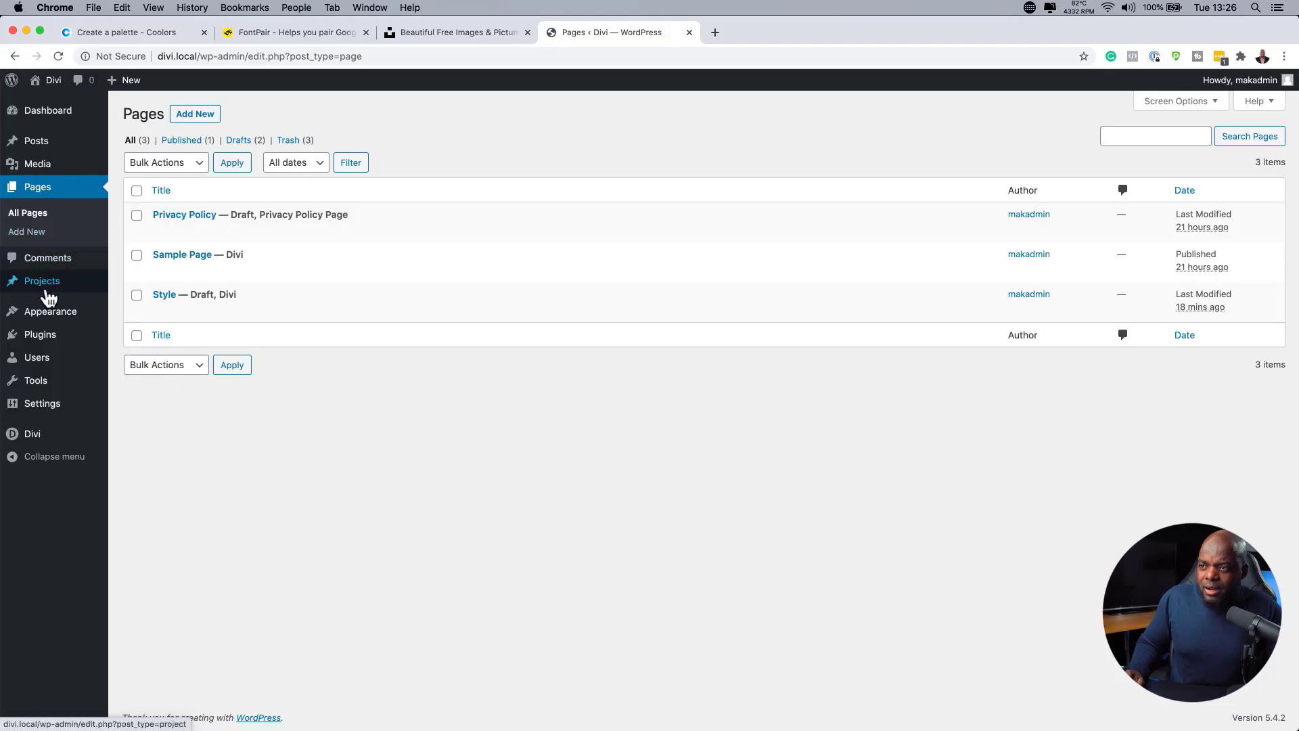
Open the draft page Style from the pages list for editing
mouse_move(47, 288)
mouse_move(194, 303)
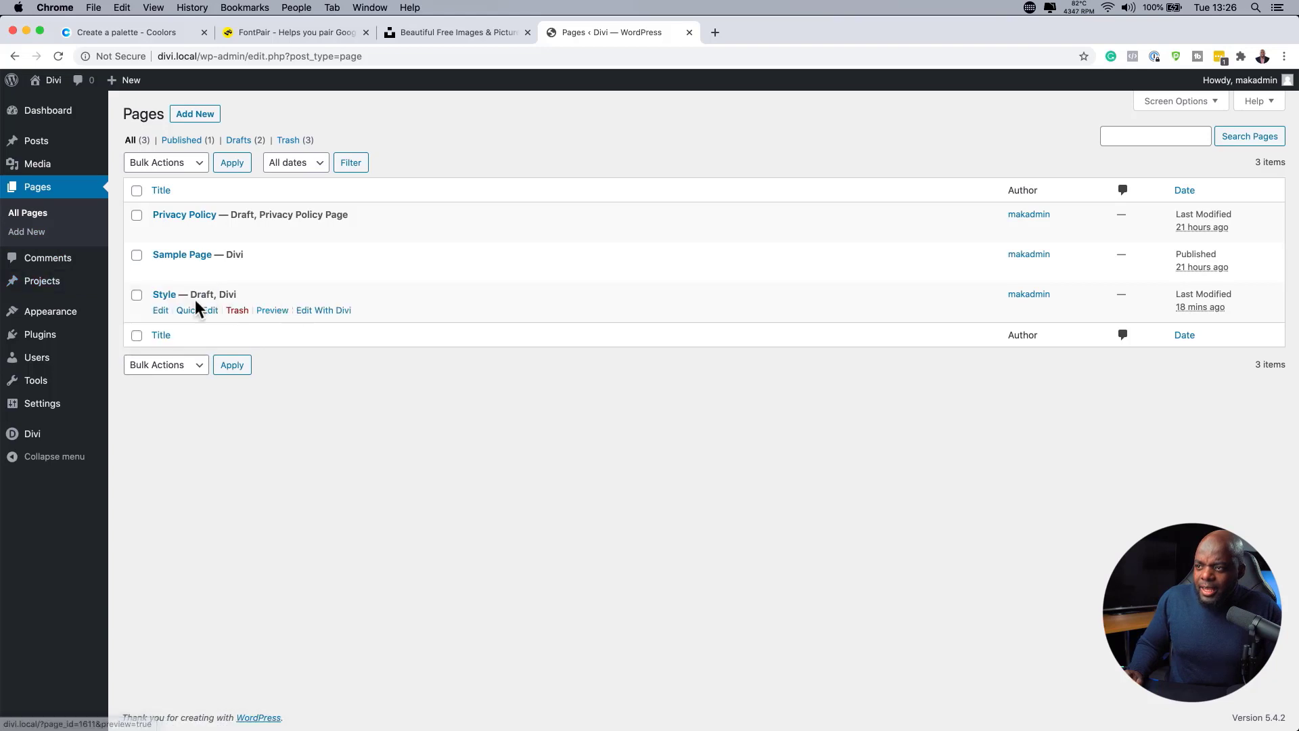
click(163, 310)
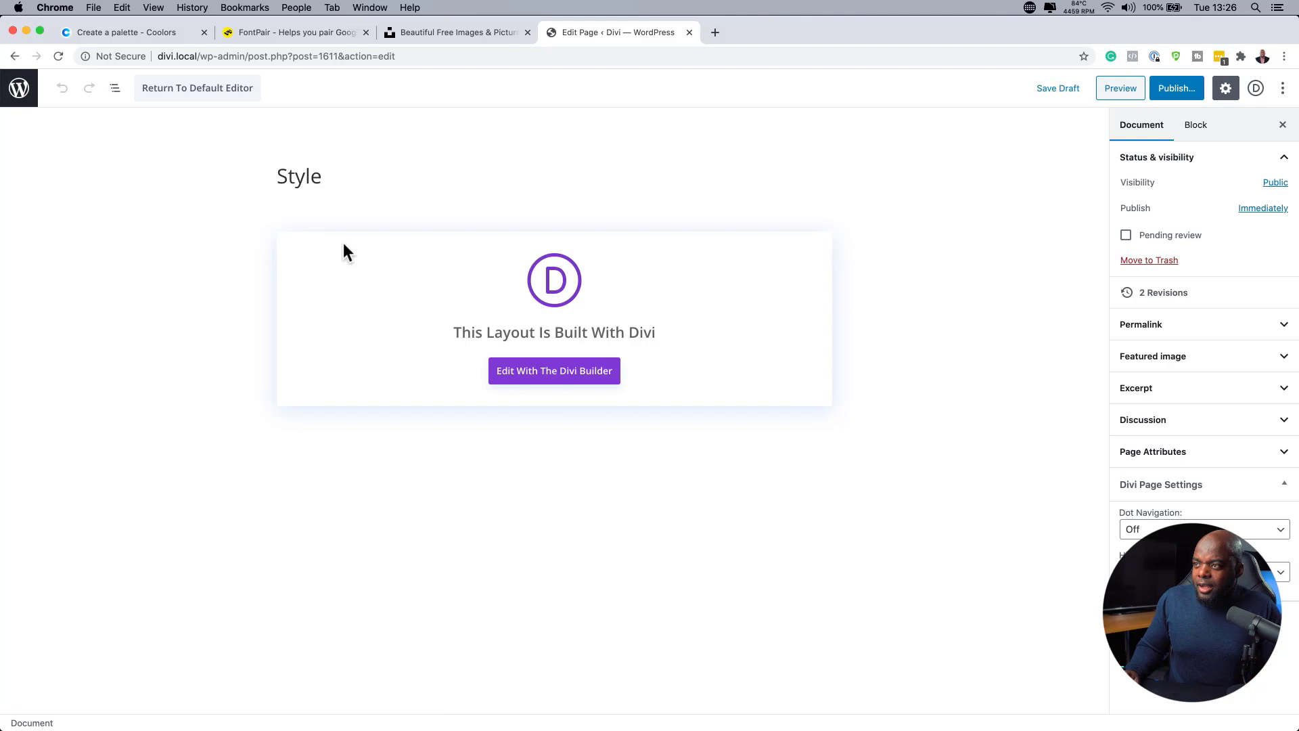
Try to replace the page title Style with "Devi Design Guide"
click(336, 180)
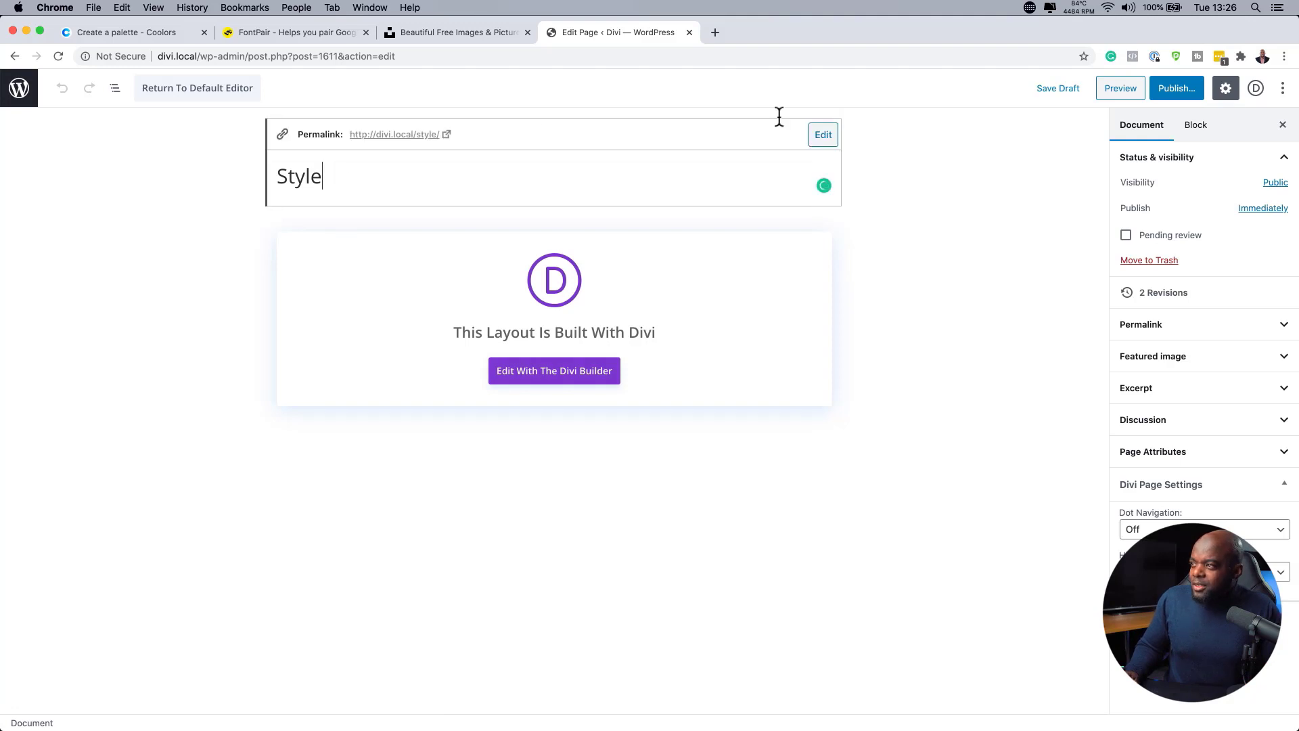
triple_click(553, 172)
text(Devi Design Guide)
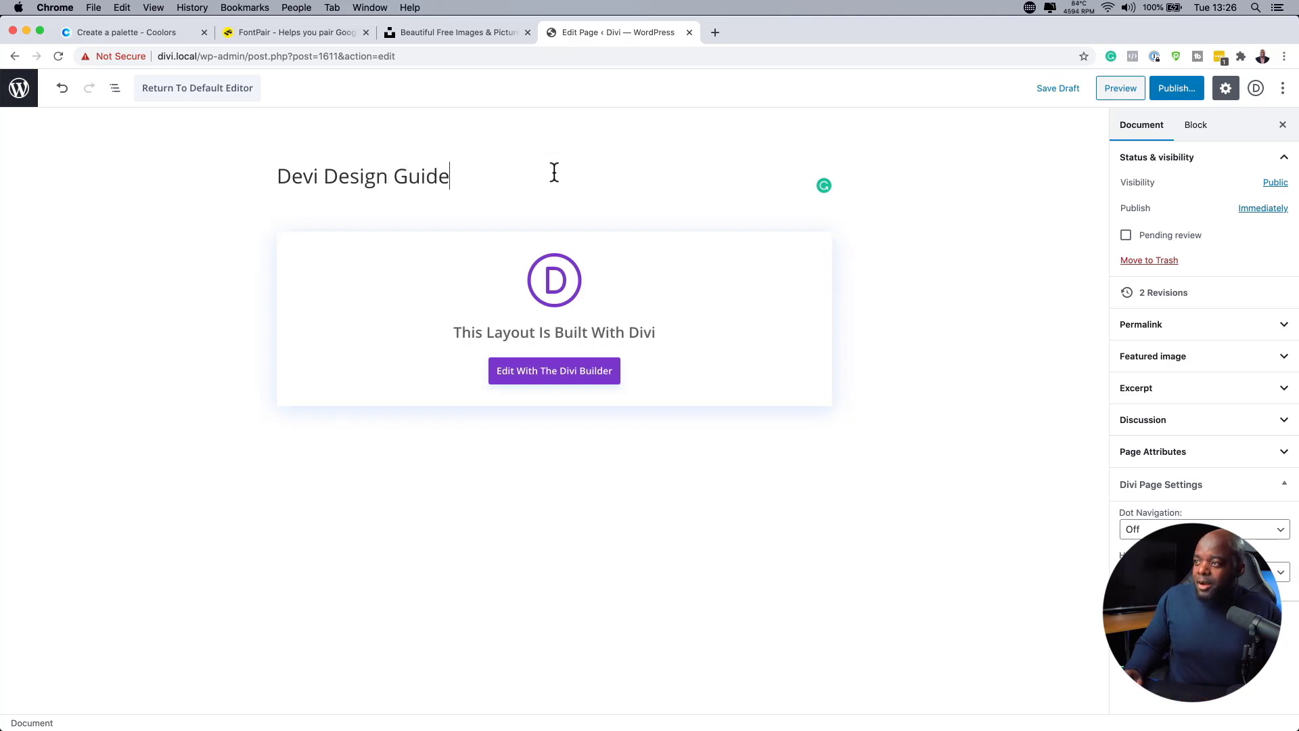
triple_click(514, 171)
key(Right)
click(407, 175)
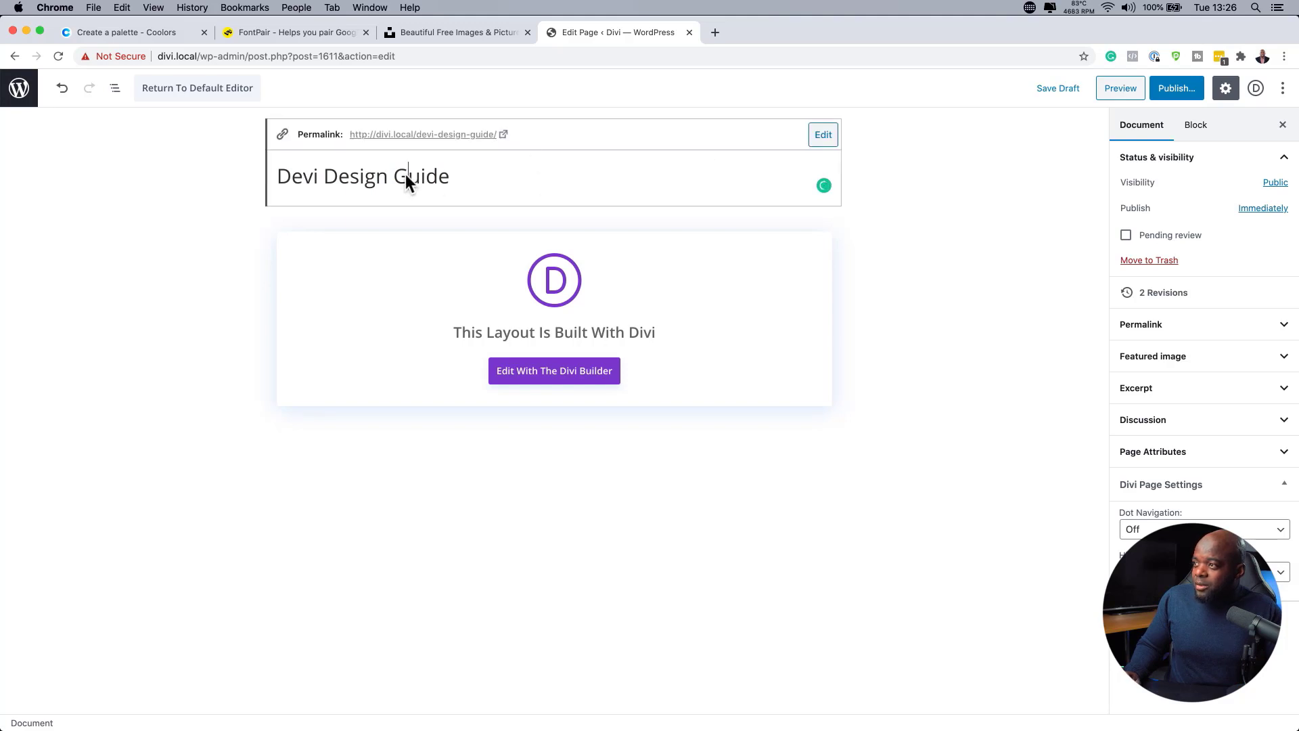
Launch the Divi Builder for the page, leaving the editor without saving the changes
click(541, 369)
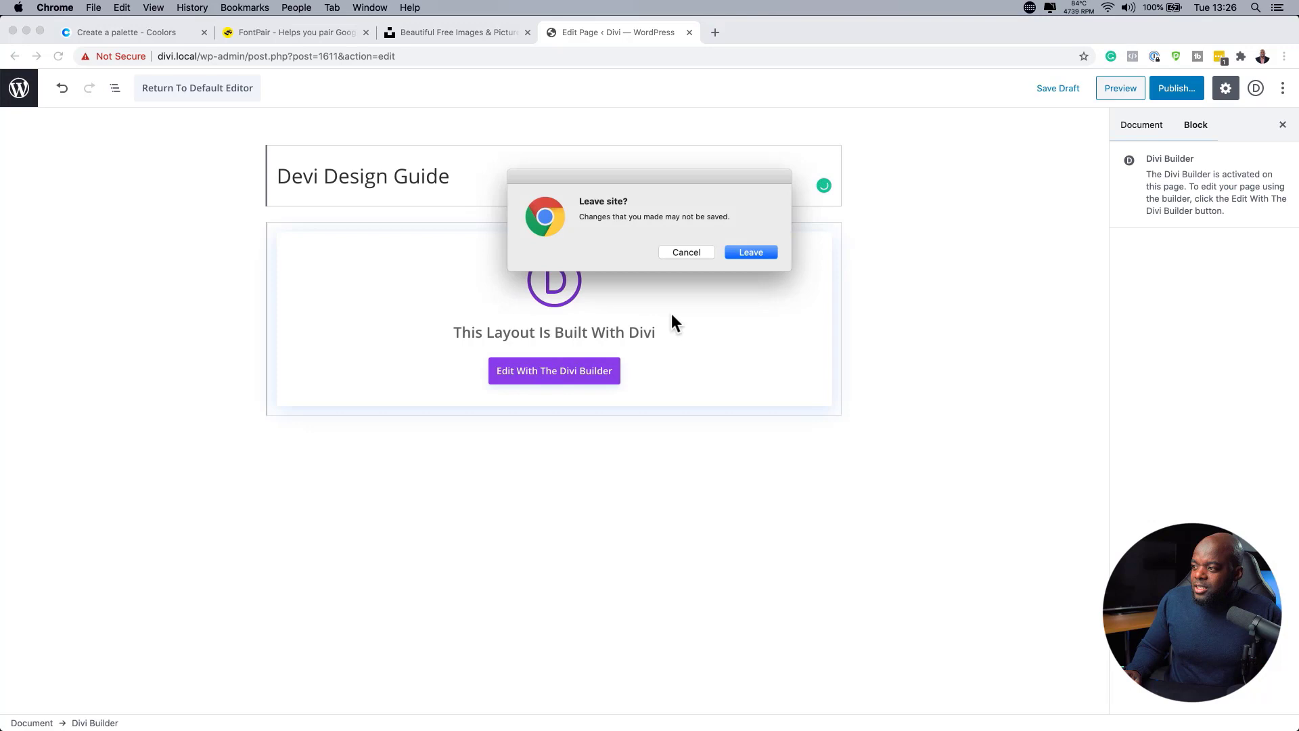
click(749, 253)
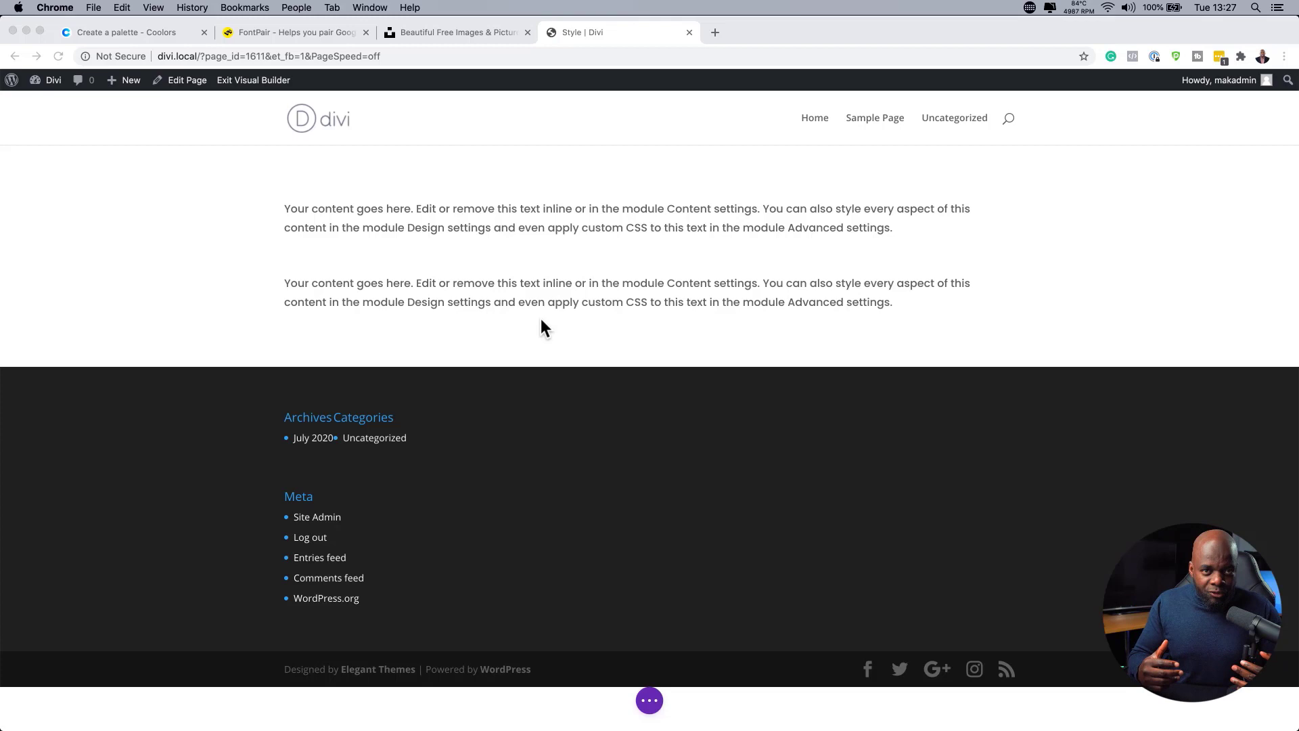
Delete the two placeholder text blocks and the section that holds them
click(586, 230)
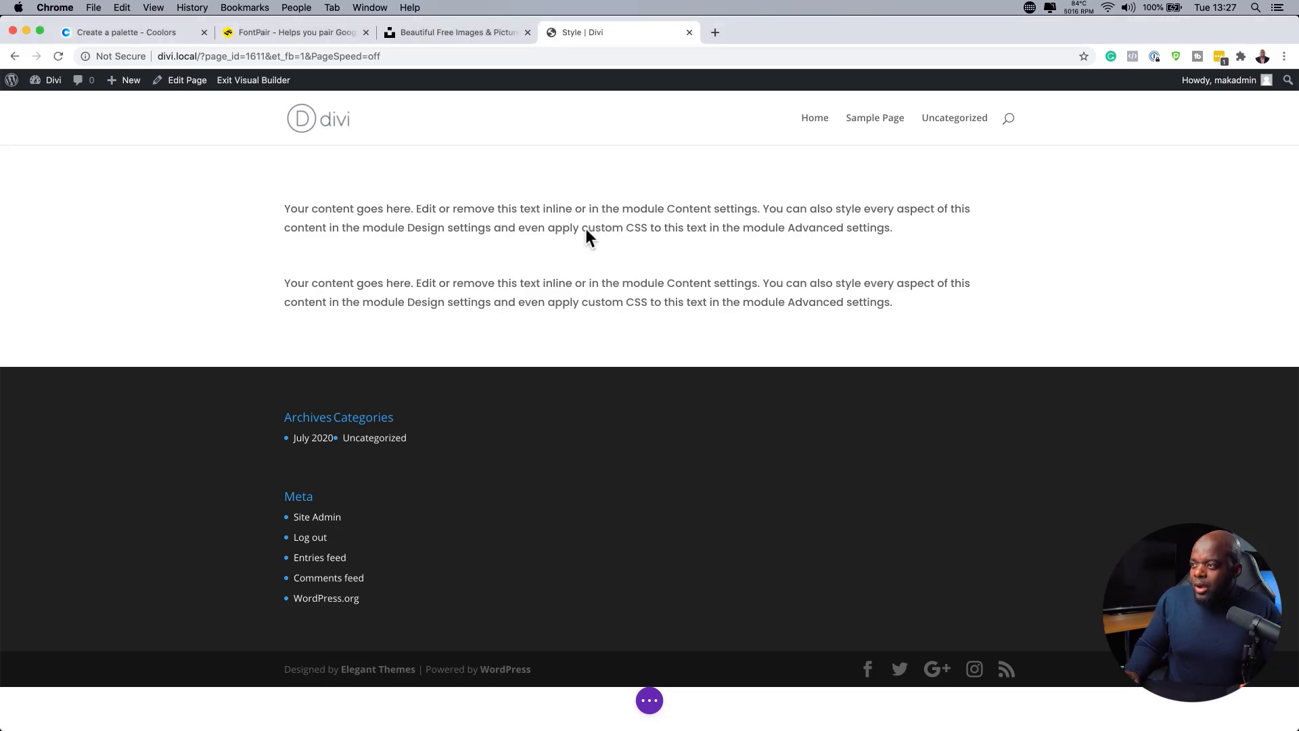
mouse_move(426, 216)
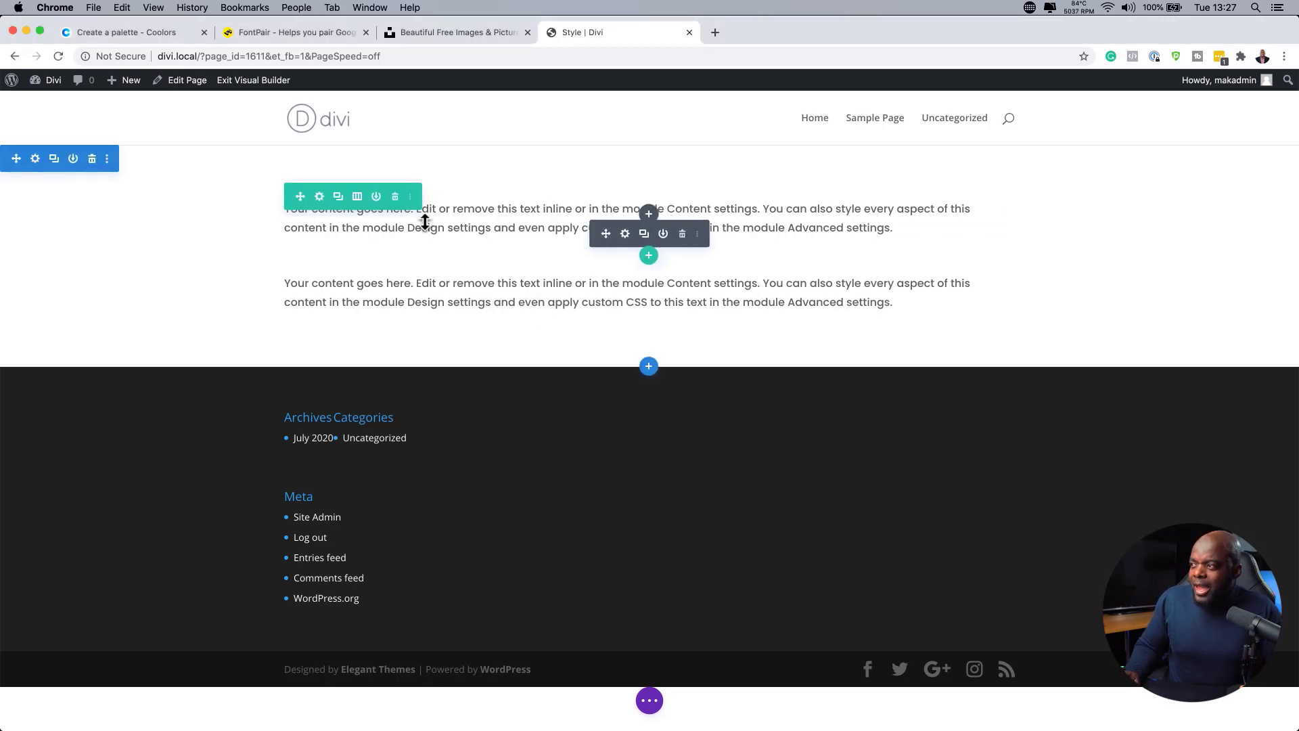
click(681, 236)
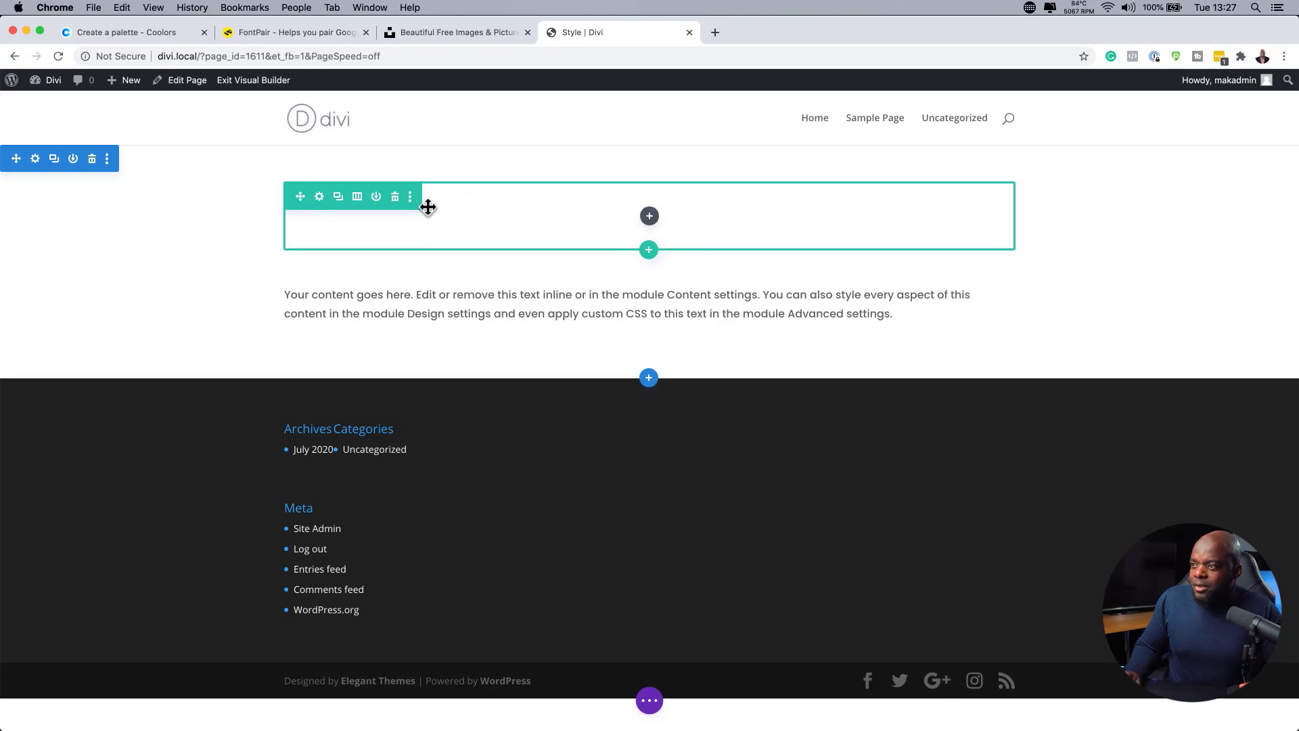
click(685, 242)
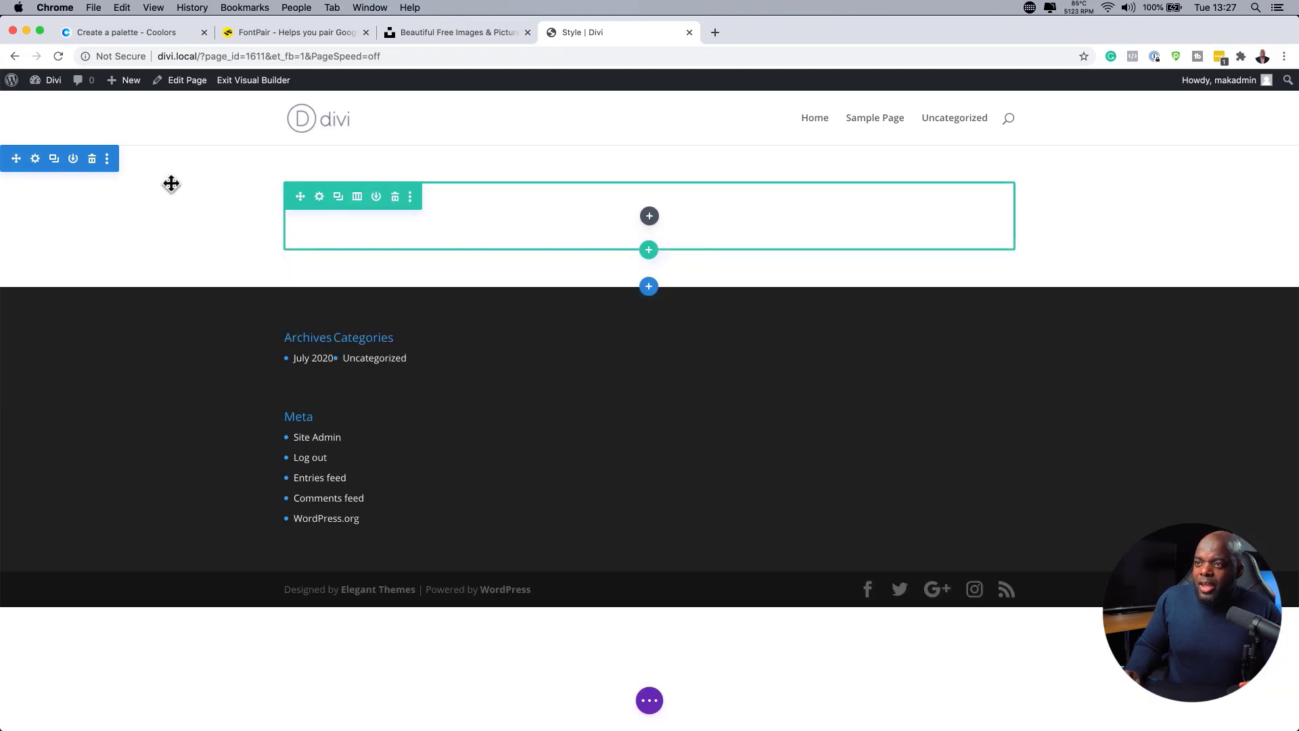
click(92, 159)
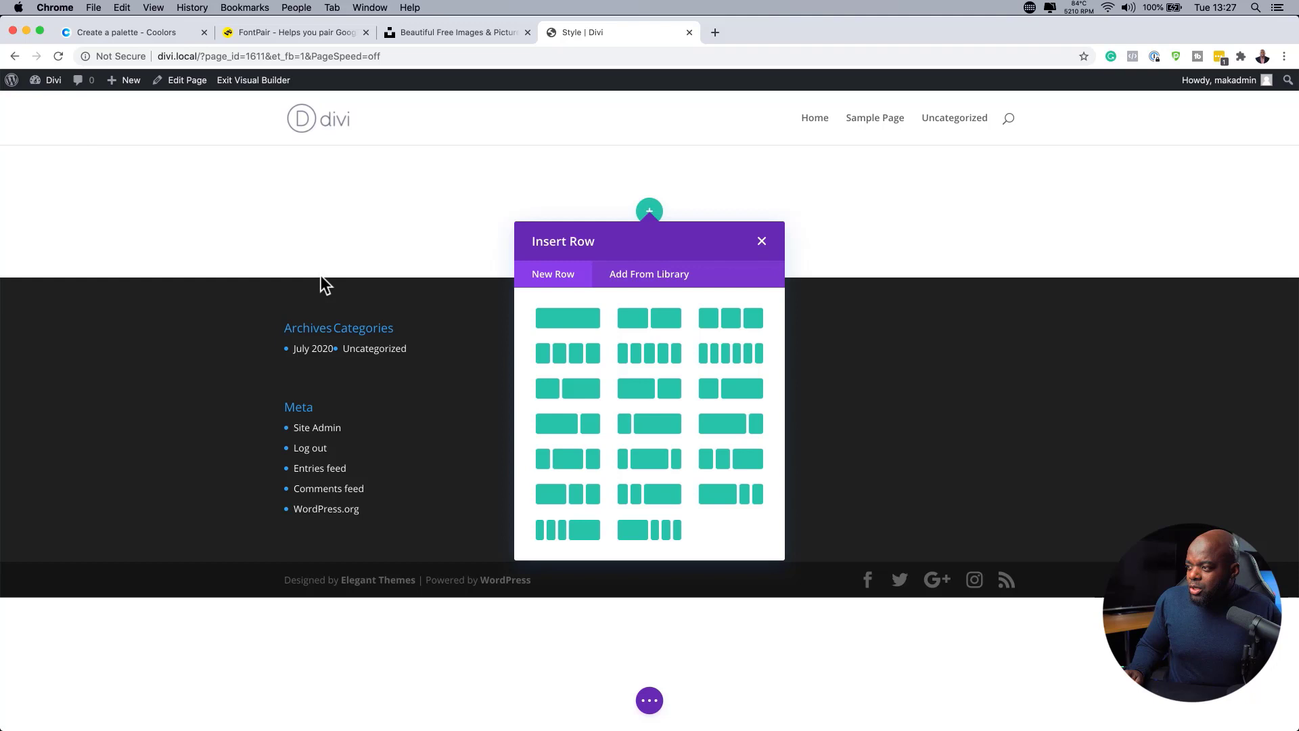
Insert a single-column row into the empty section and add a Text module to it
click(574, 320)
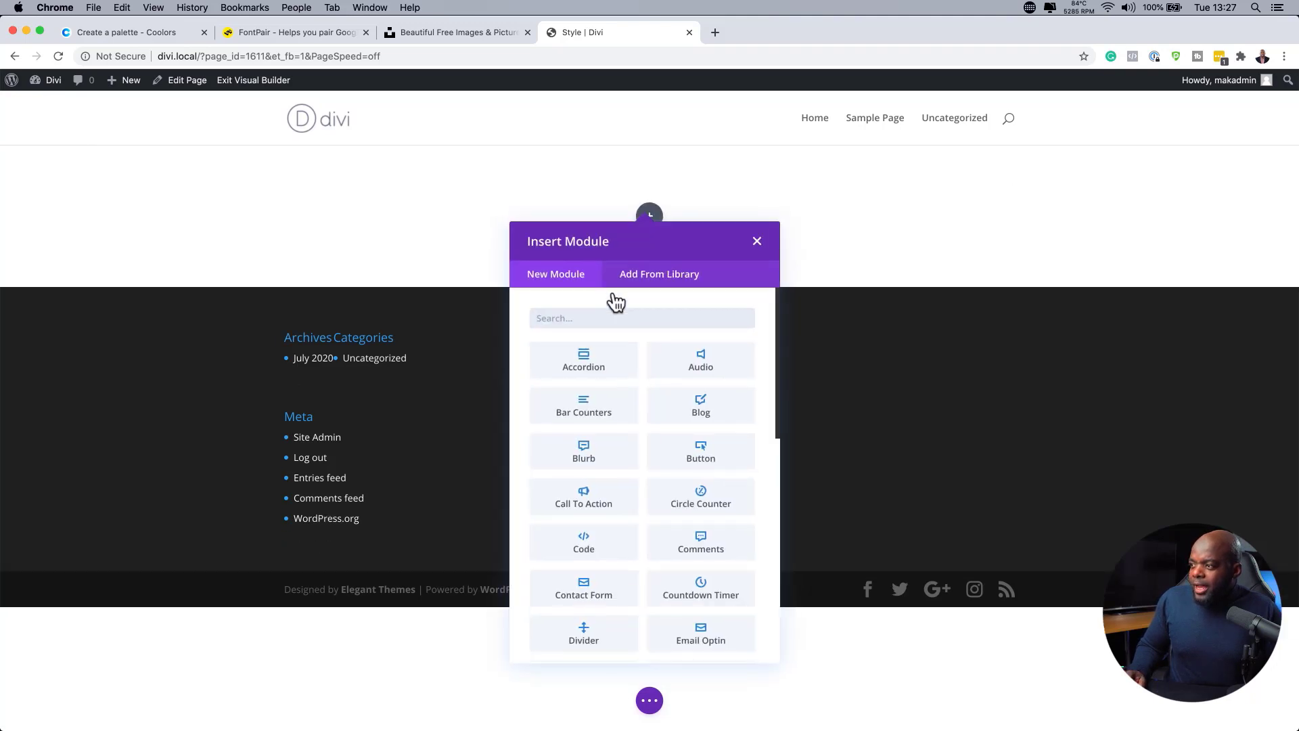
text(text)
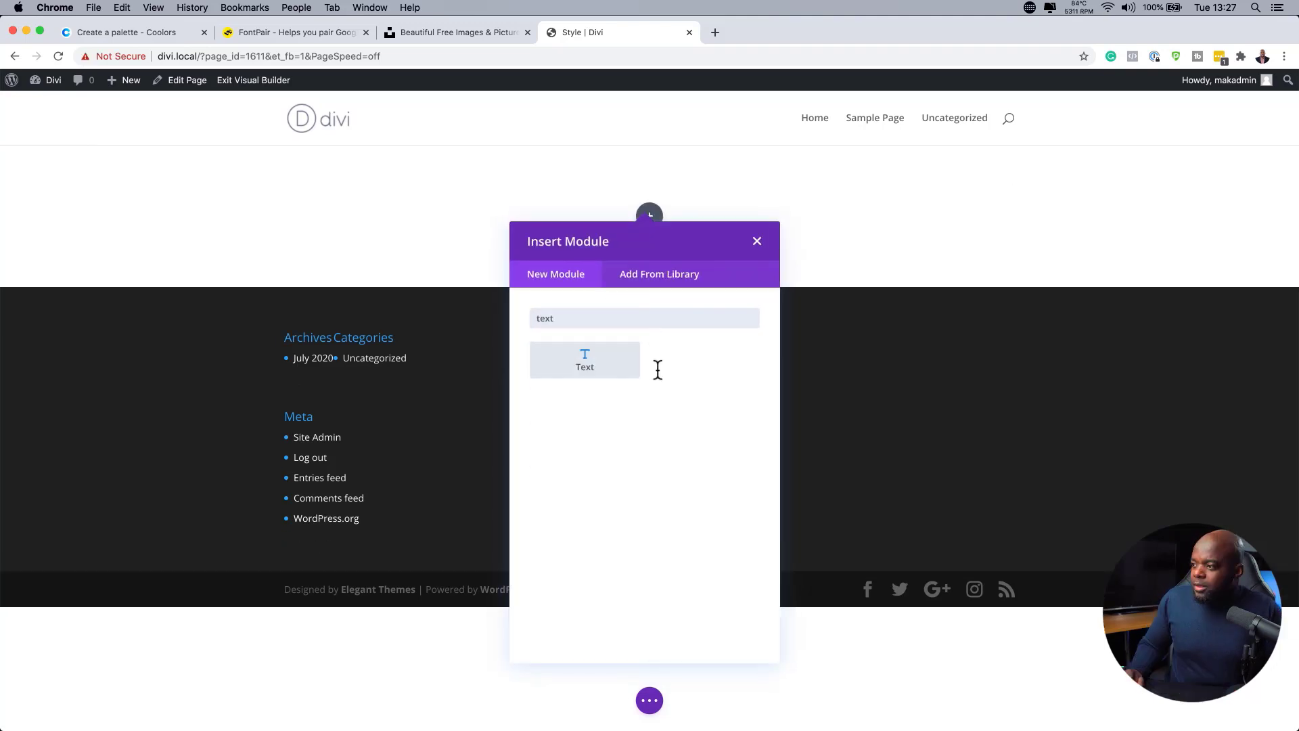
click(595, 365)
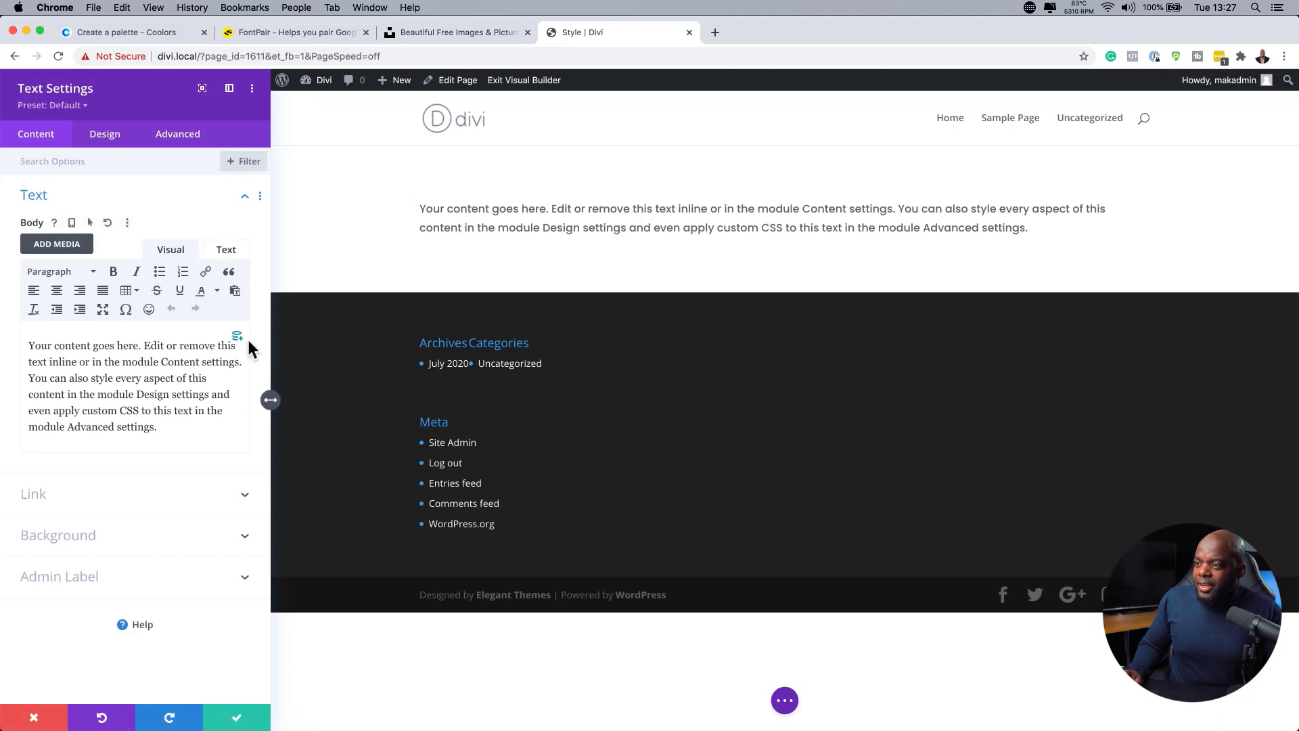
Delete the All Paragraph text preset from the text module's presets
click(75, 107)
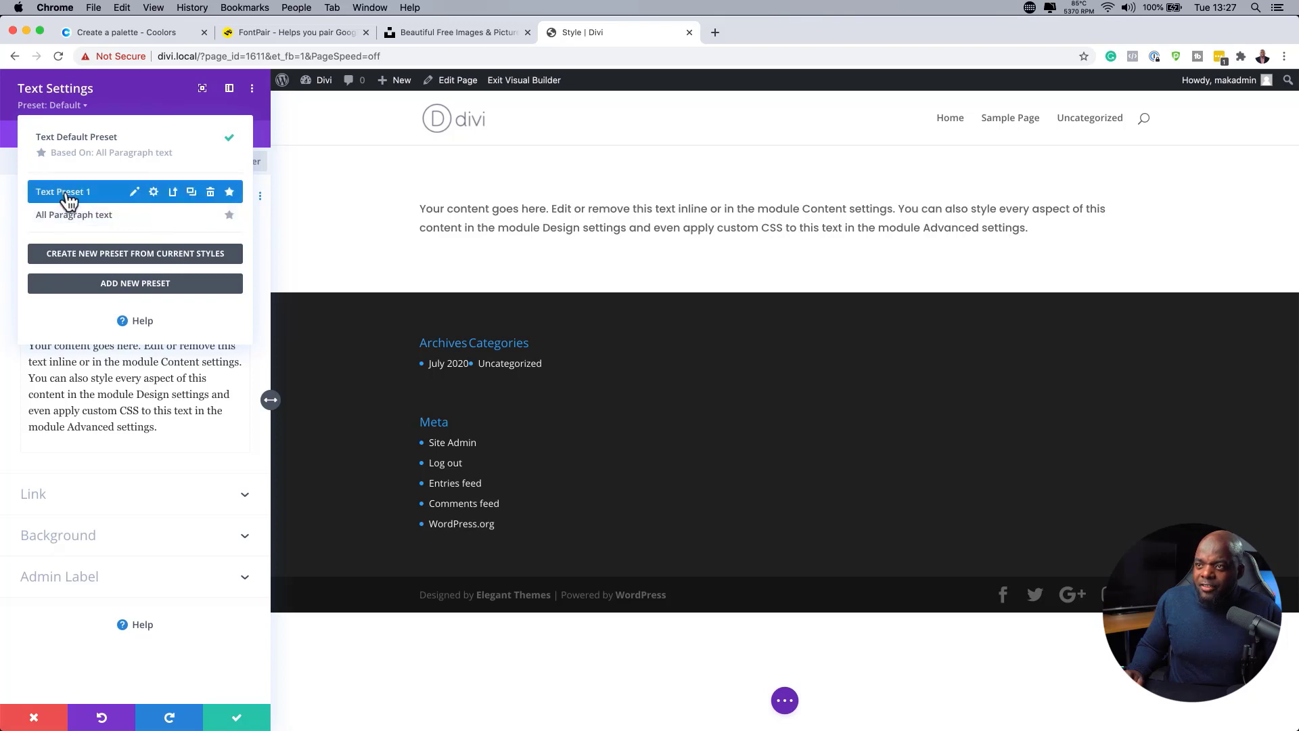
click(211, 216)
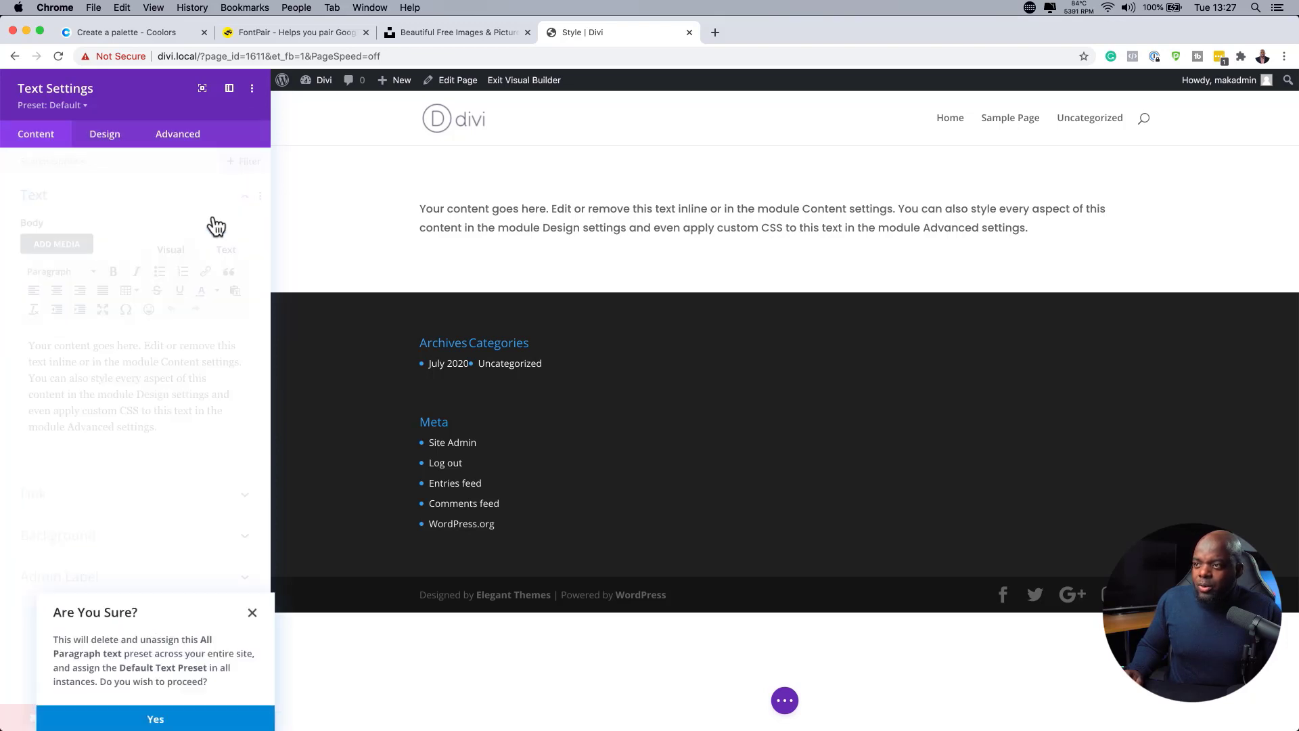
click(161, 714)
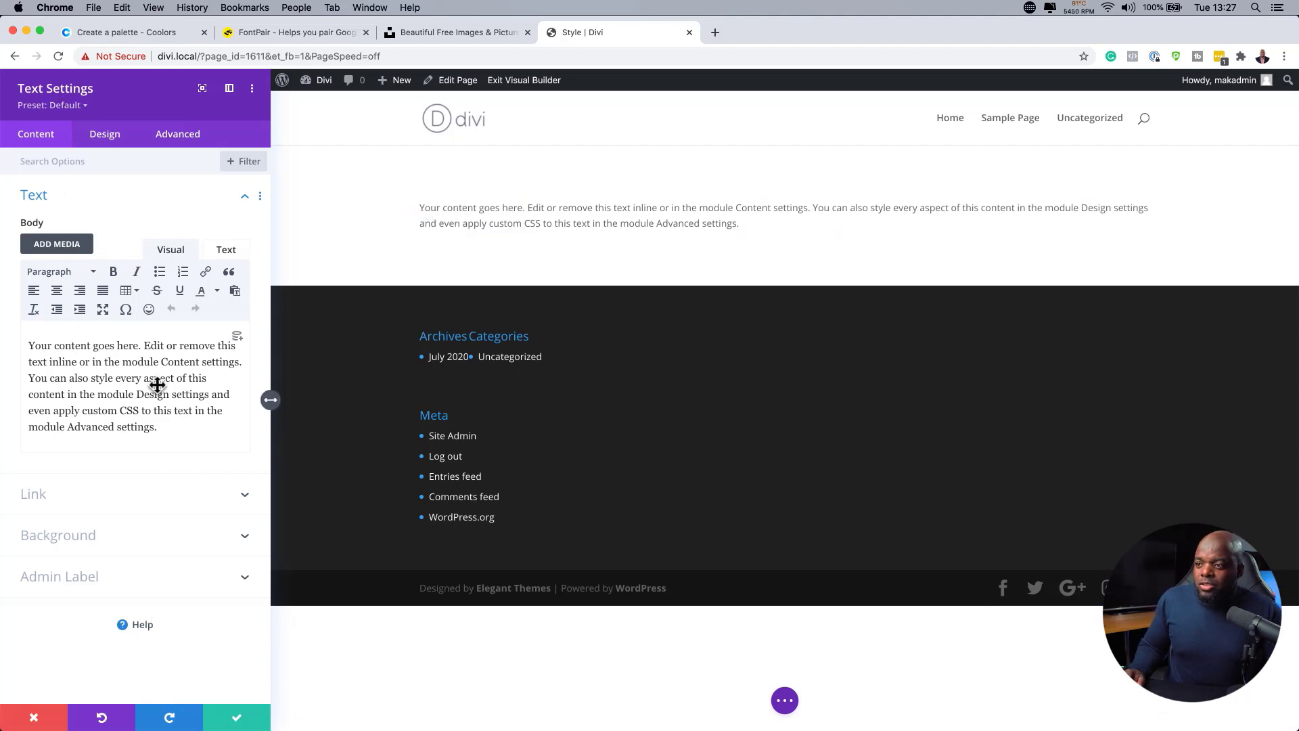
Replace the module's placeholder body text with "Heading One" and format it as Heading 1
drag(161, 427, 12, 347)
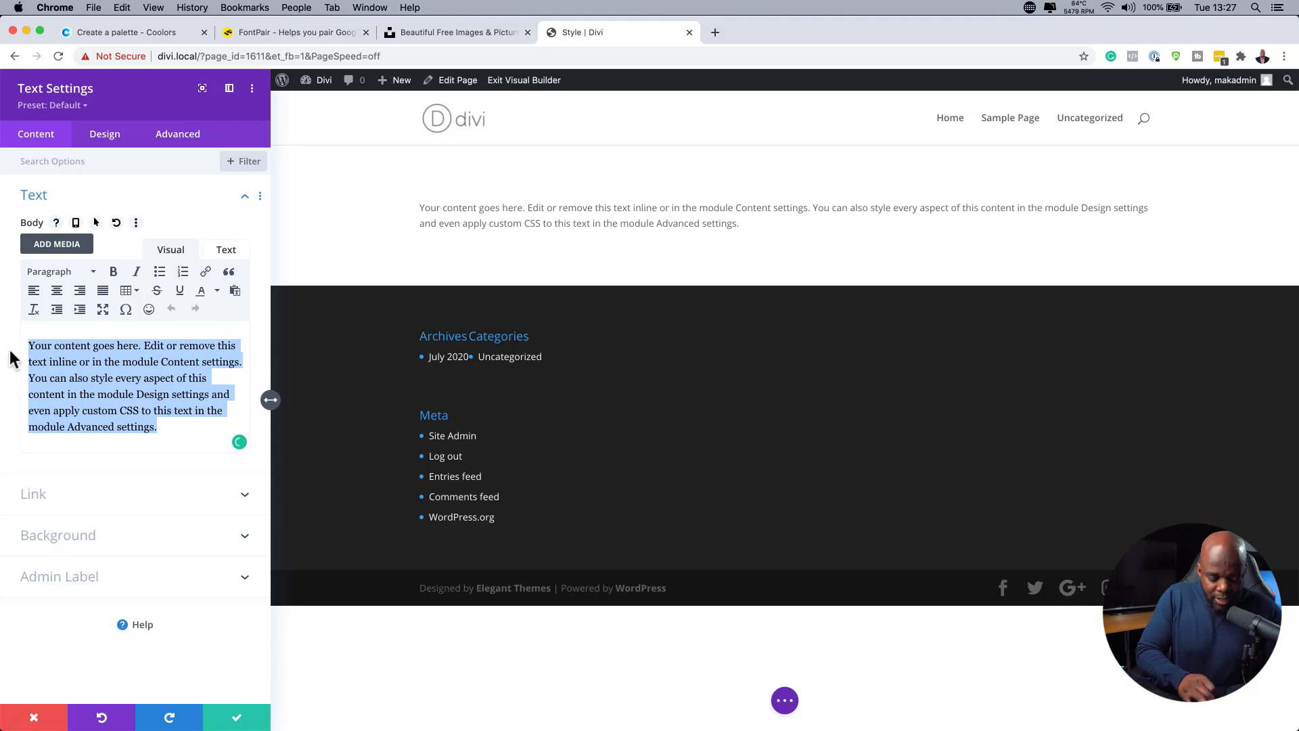
text(Heading One)
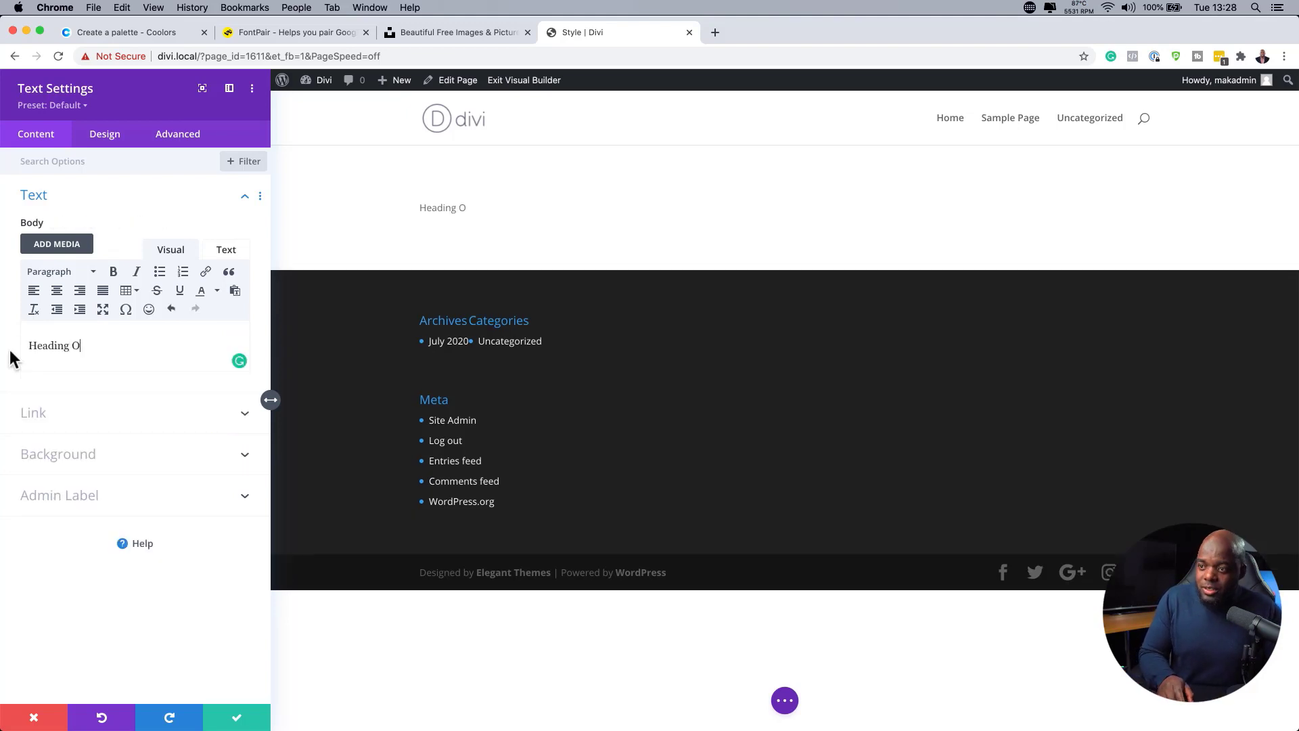
drag(95, 347, 6, 337)
click(49, 275)
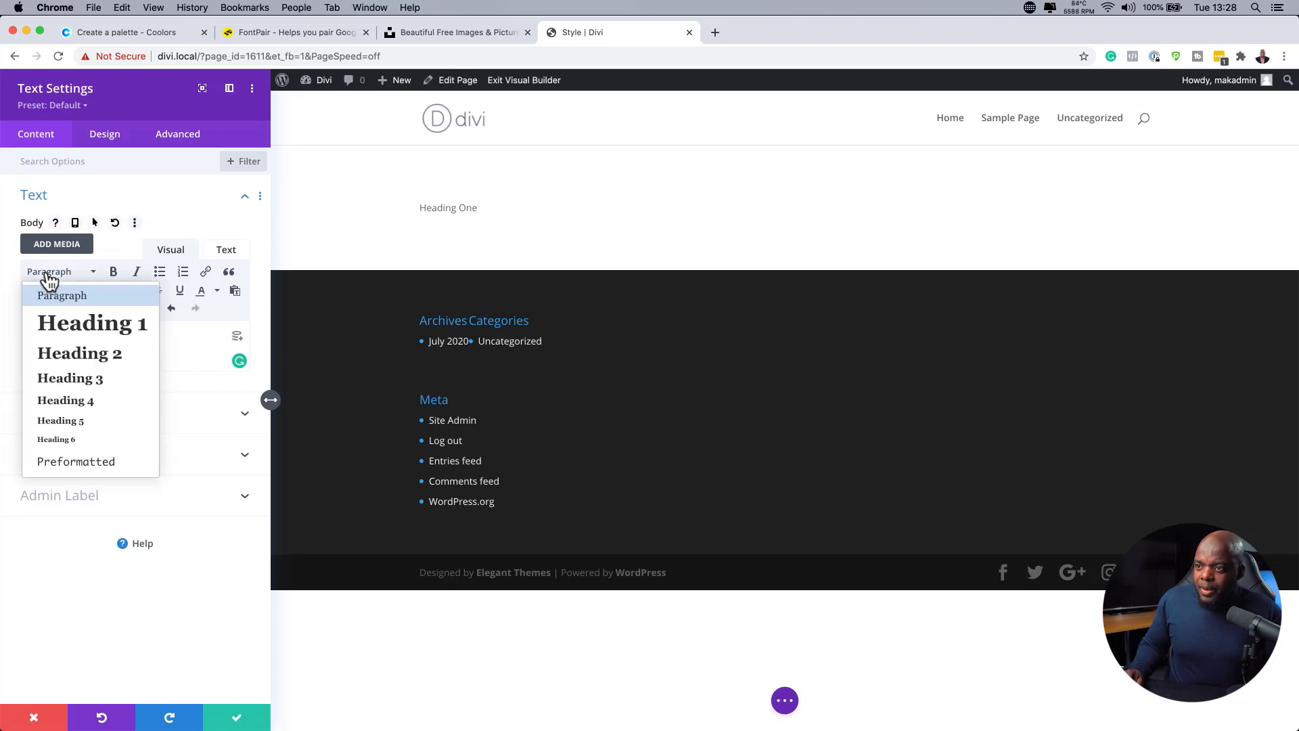
click(105, 326)
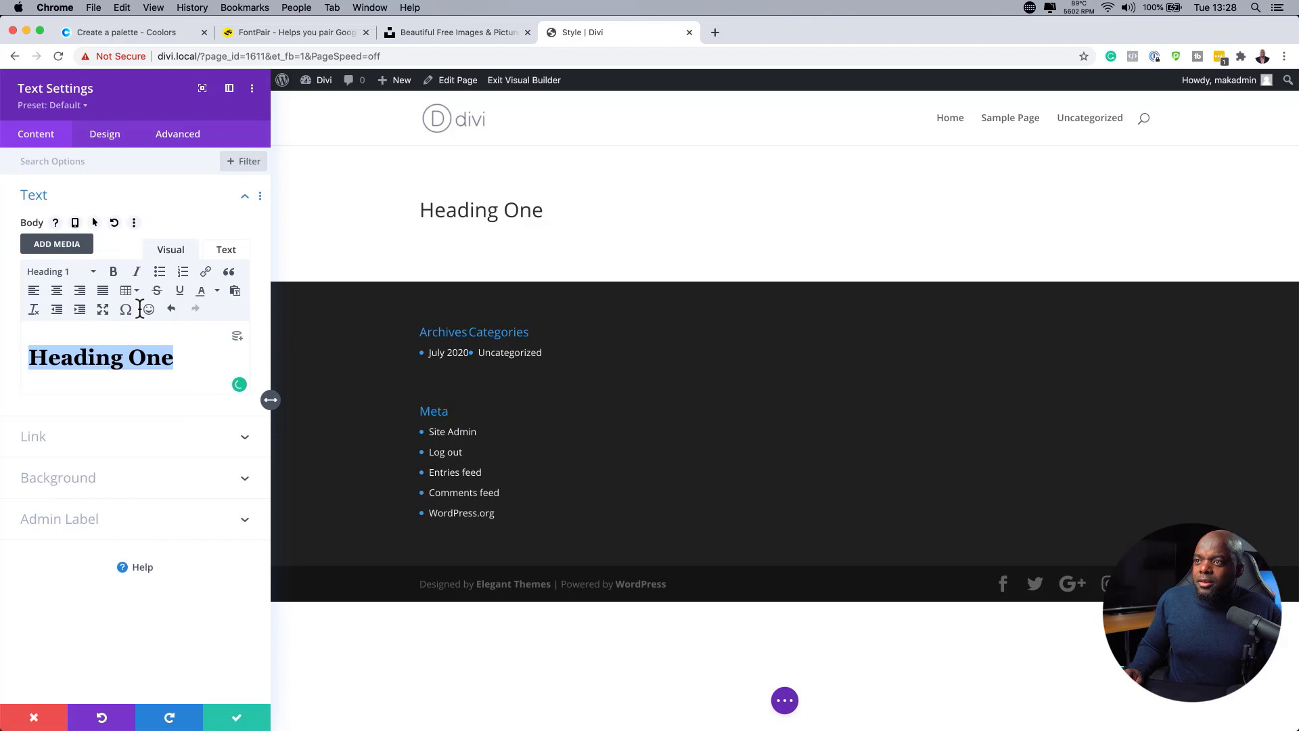
Add a new text preset named Headings without assigning it as the default
click(84, 106)
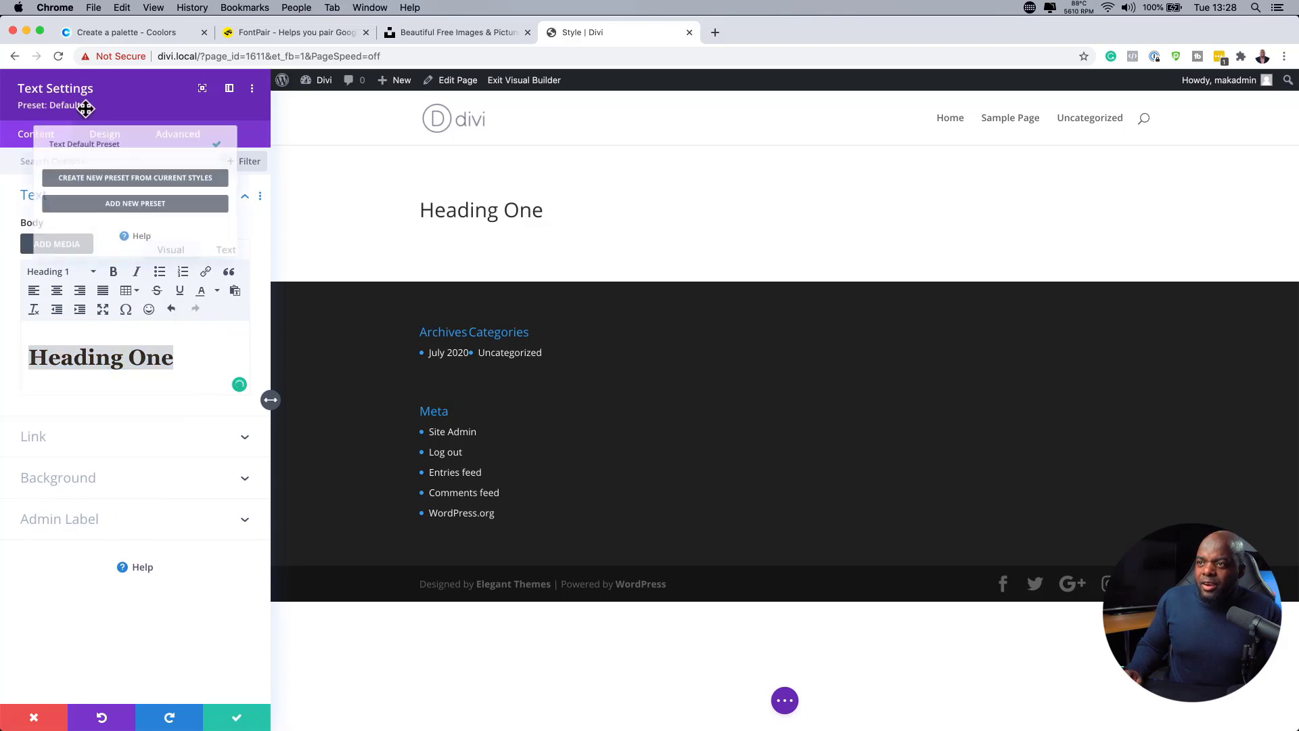
click(135, 206)
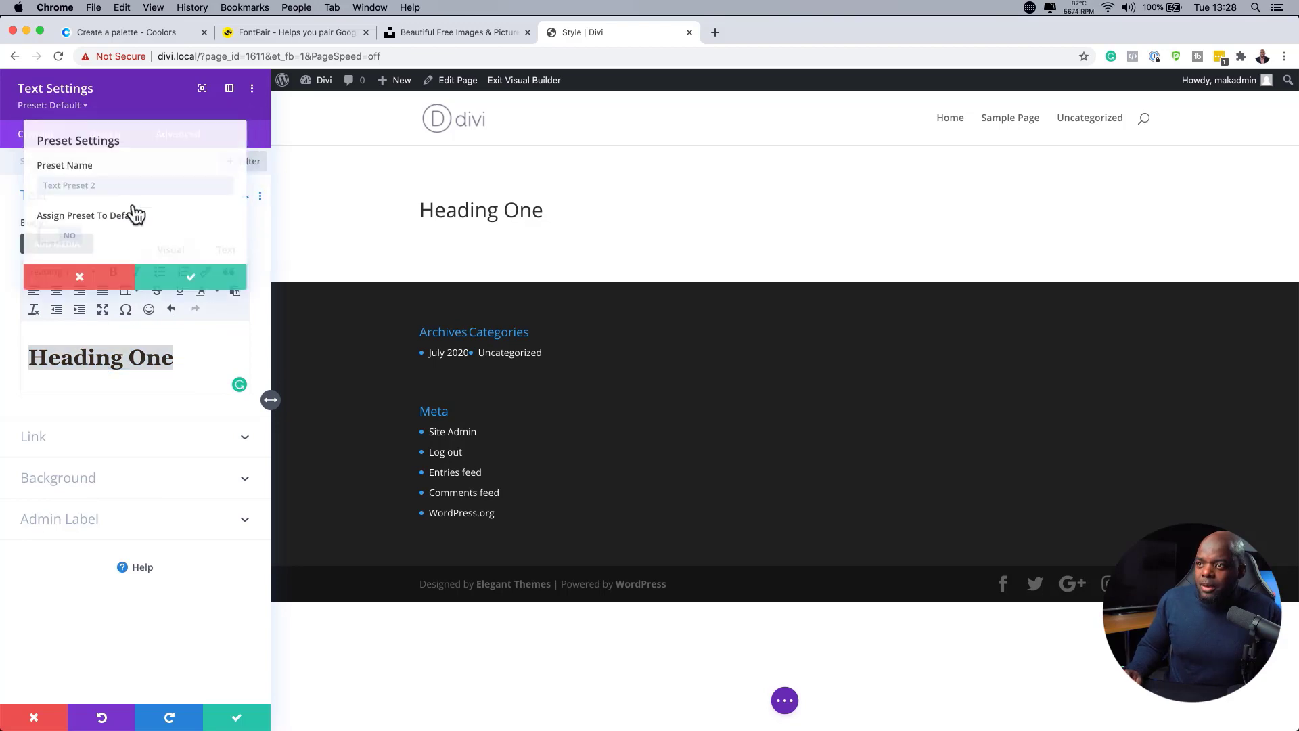
click(106, 184)
text(Headings)
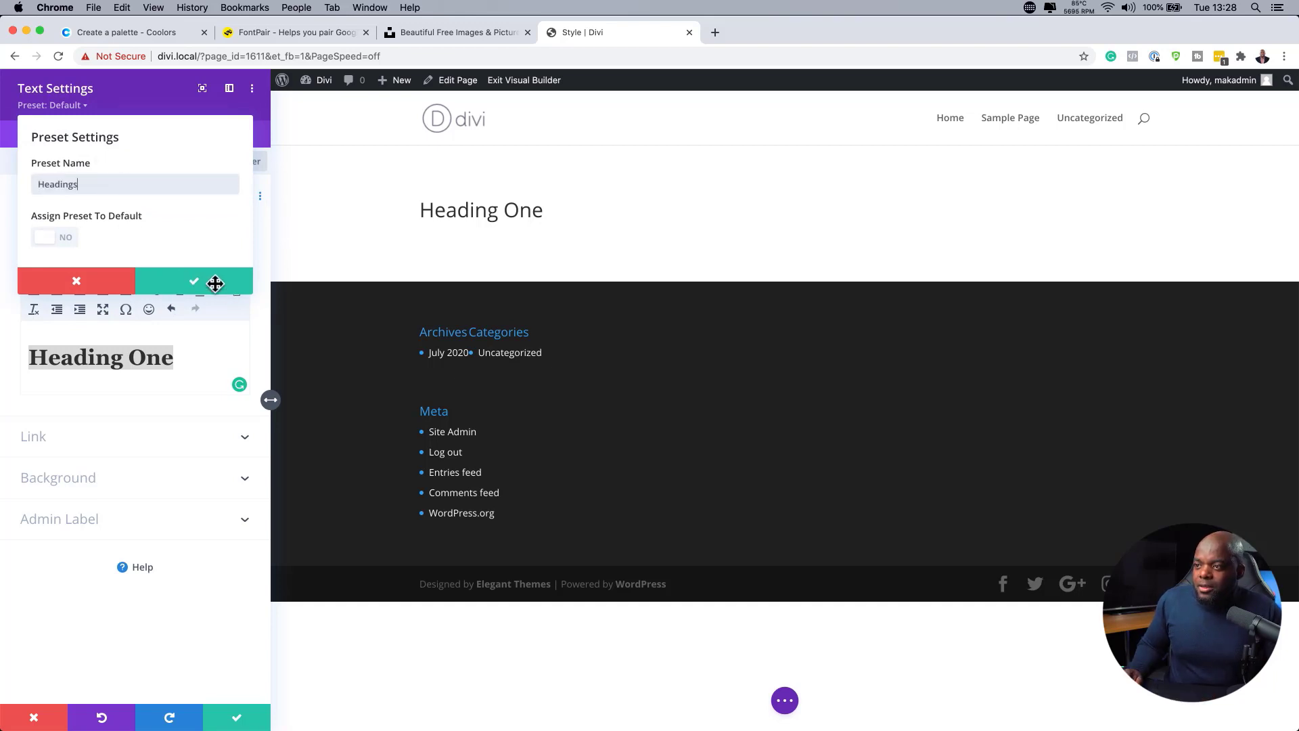
click(207, 281)
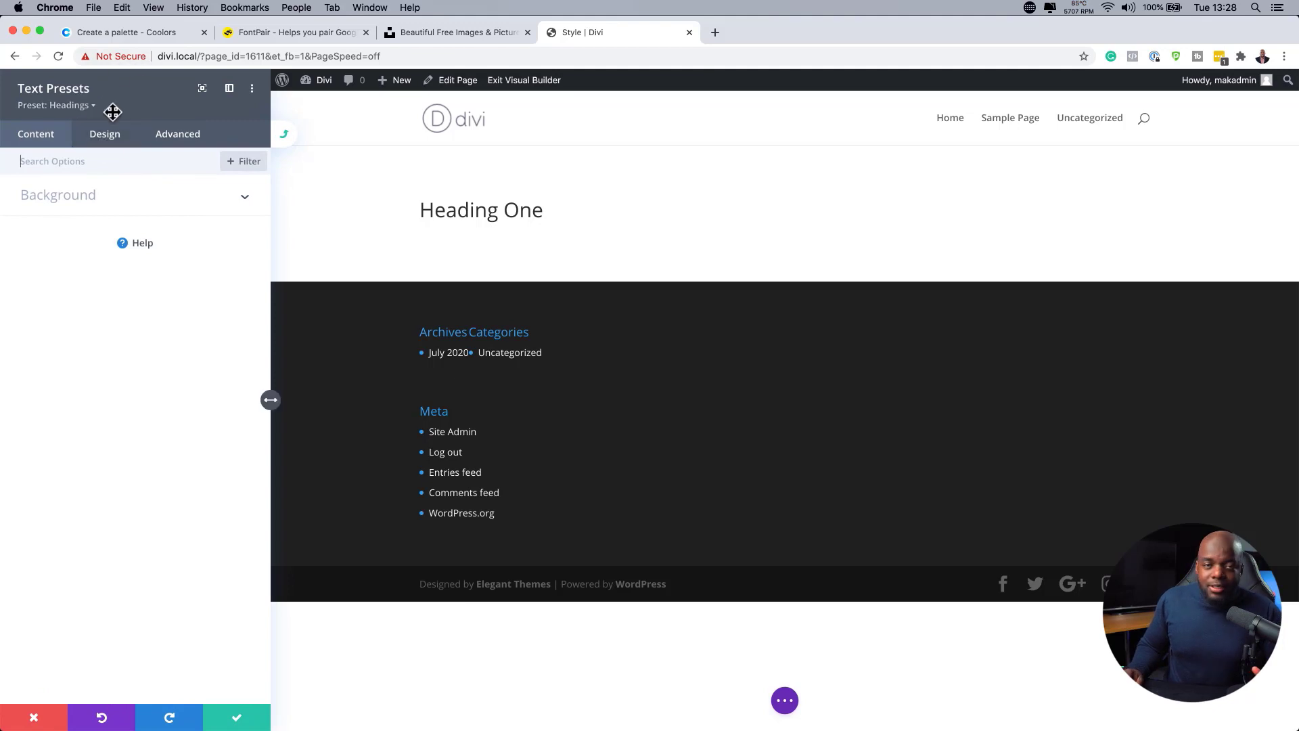
Give the Headings preset's H1 text the Poppins font, Bold weight and 43px size, and save the preset
click(110, 139)
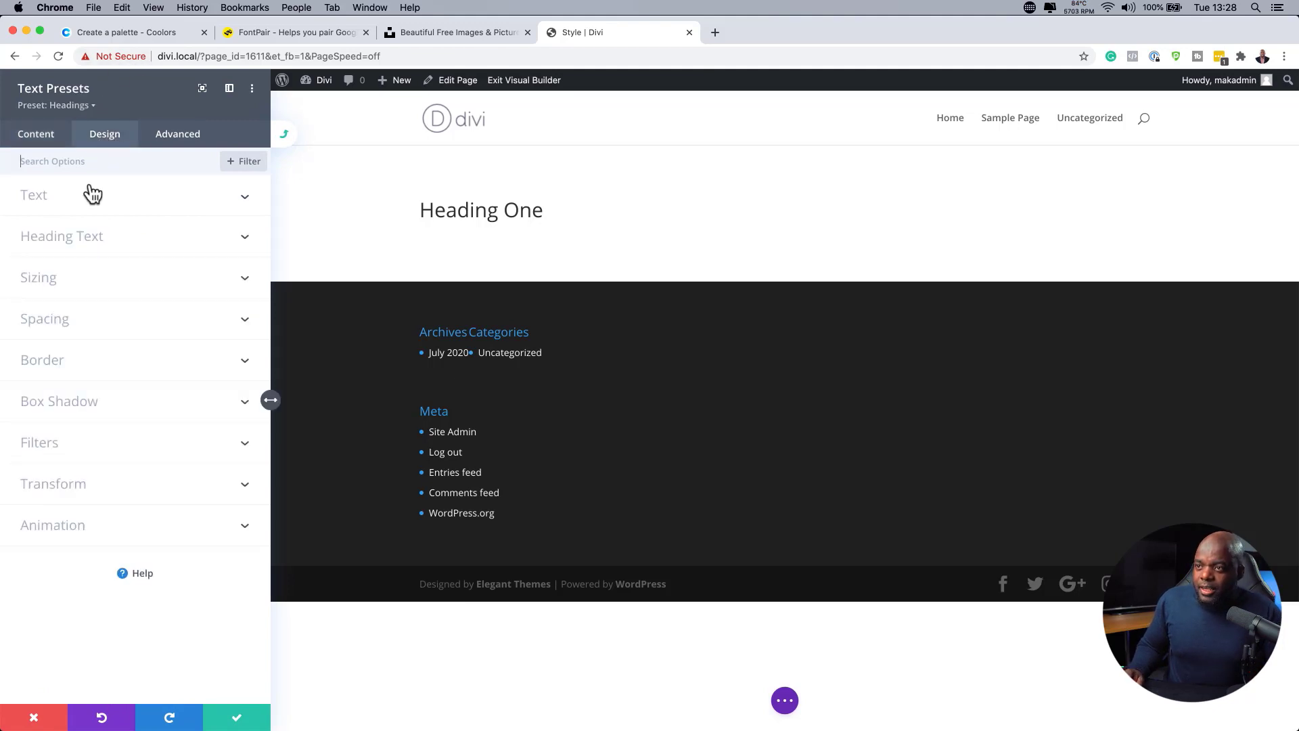
click(87, 245)
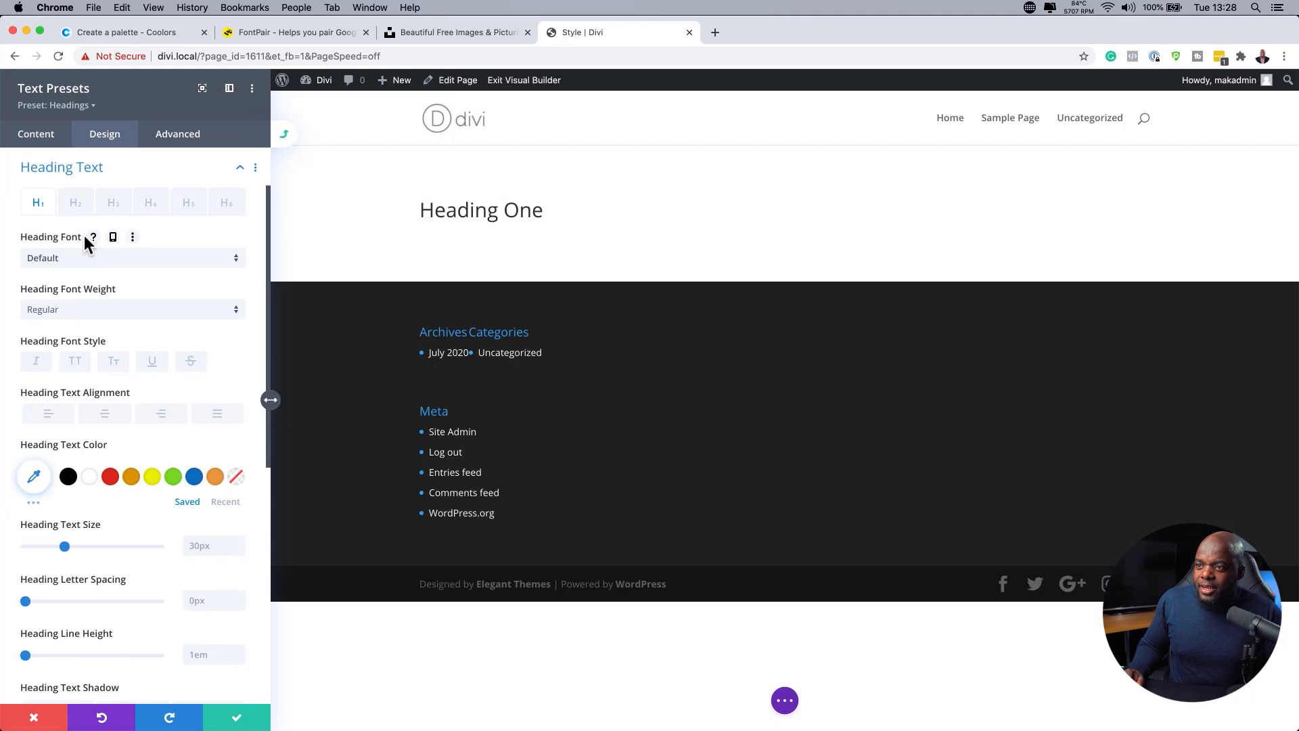
click(64, 267)
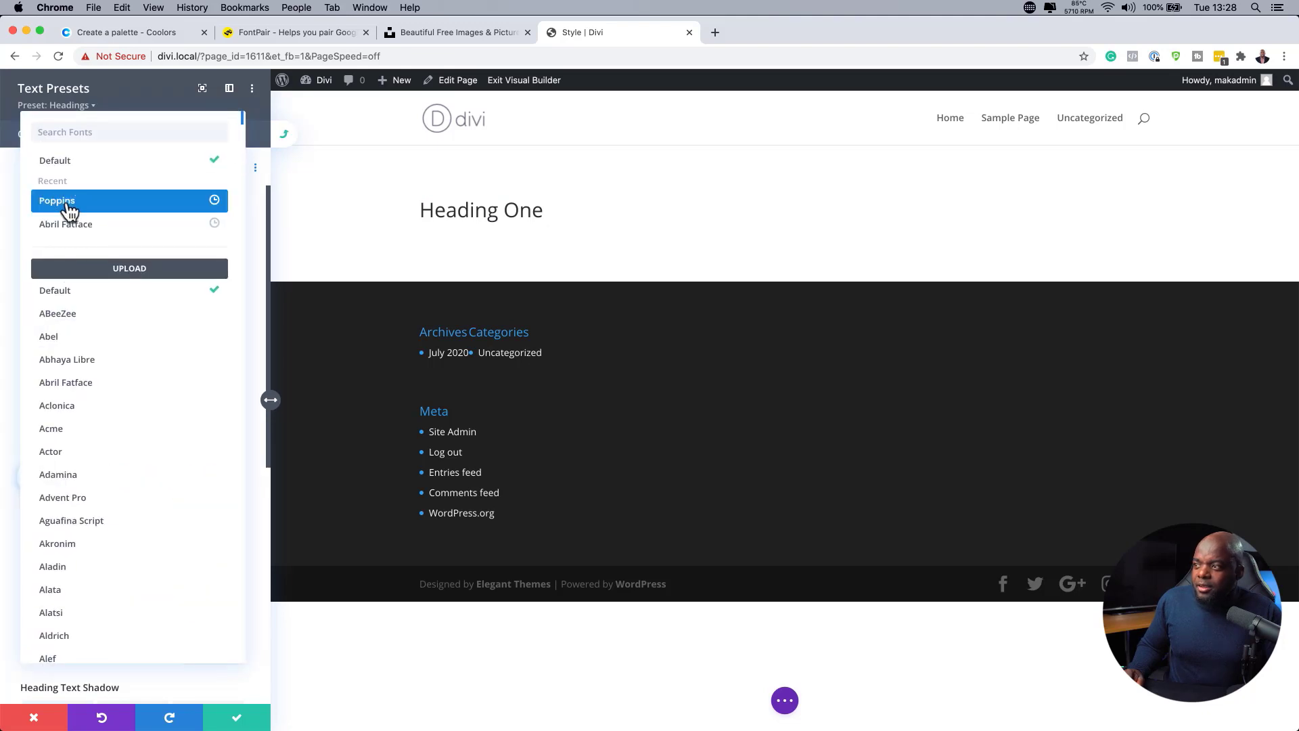
click(64, 203)
click(66, 313)
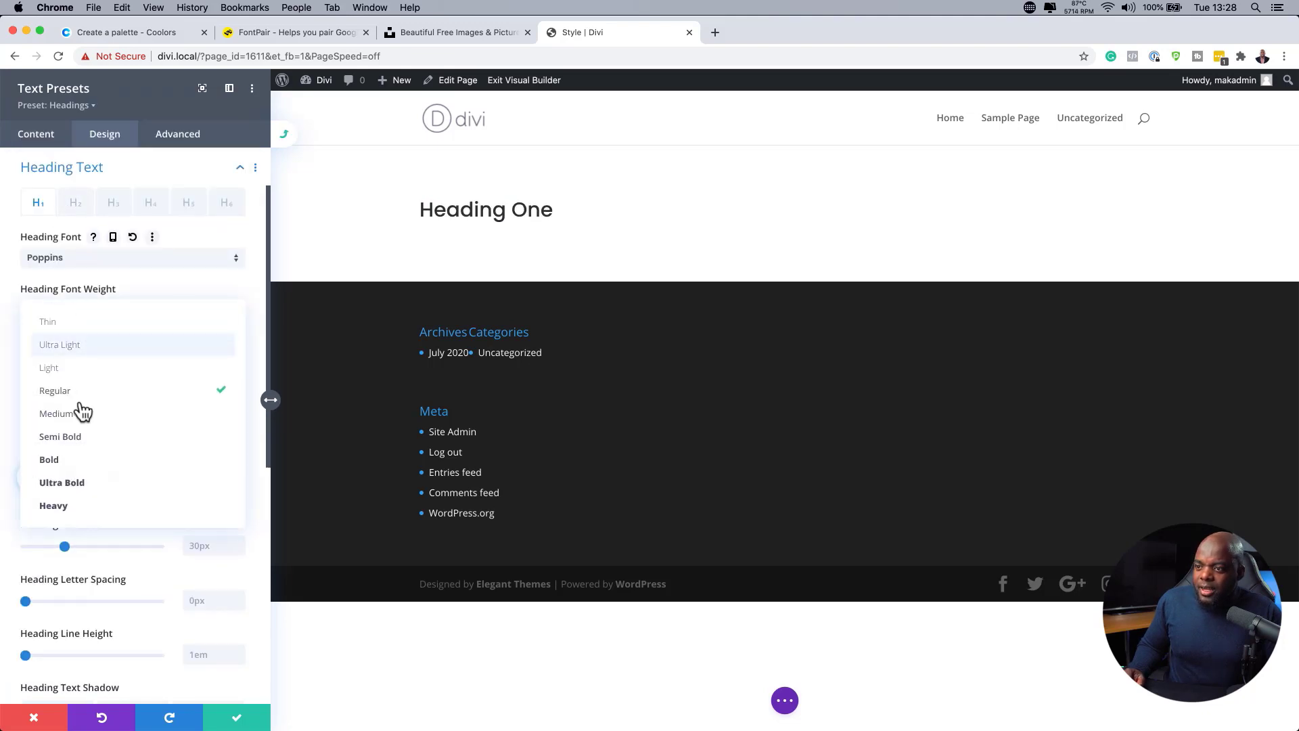
click(70, 472)
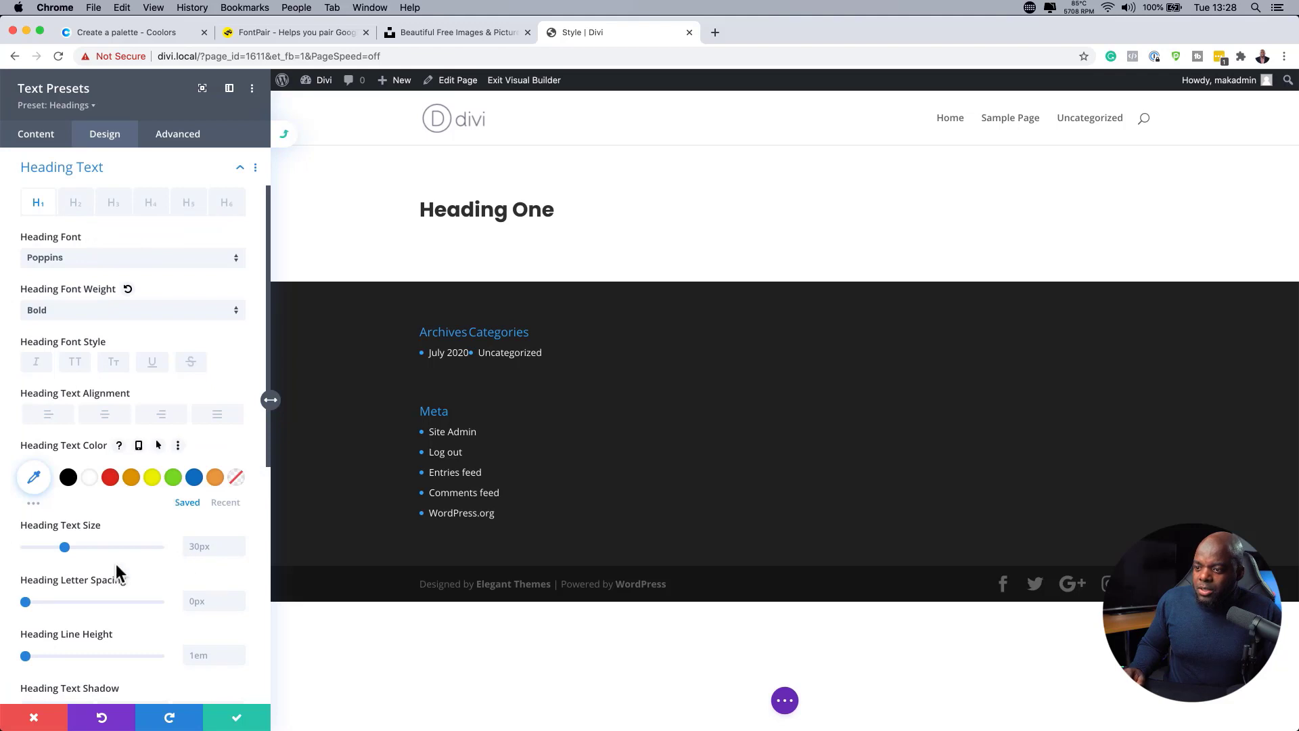
drag(65, 546, 83, 548)
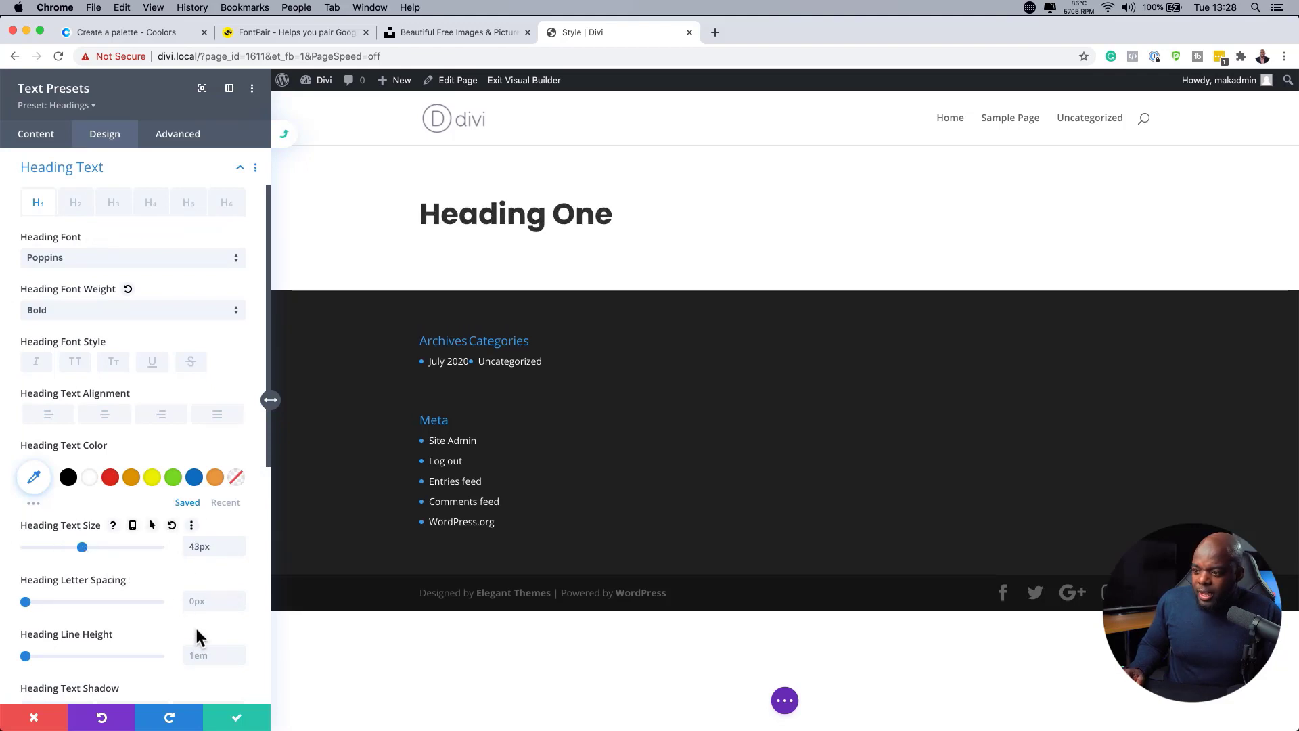
scroll(194, 636, down, 3)
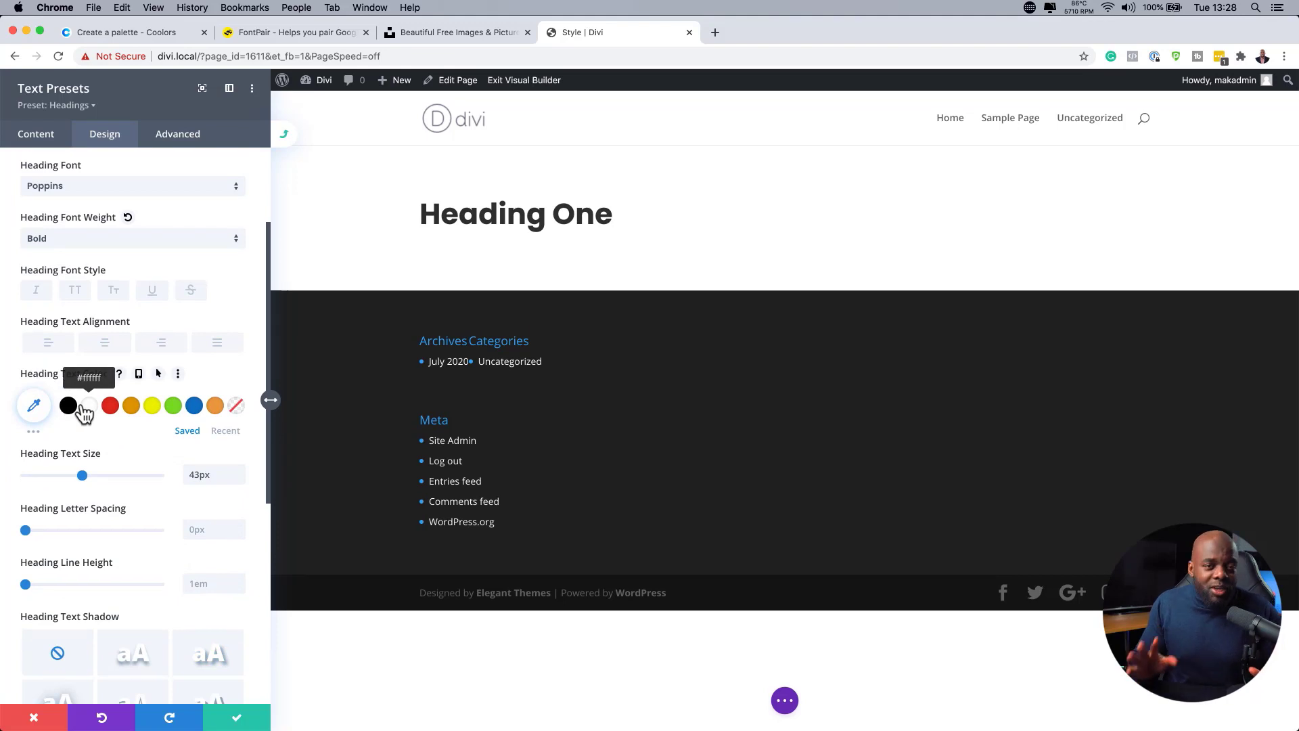
click(238, 721)
click(234, 721)
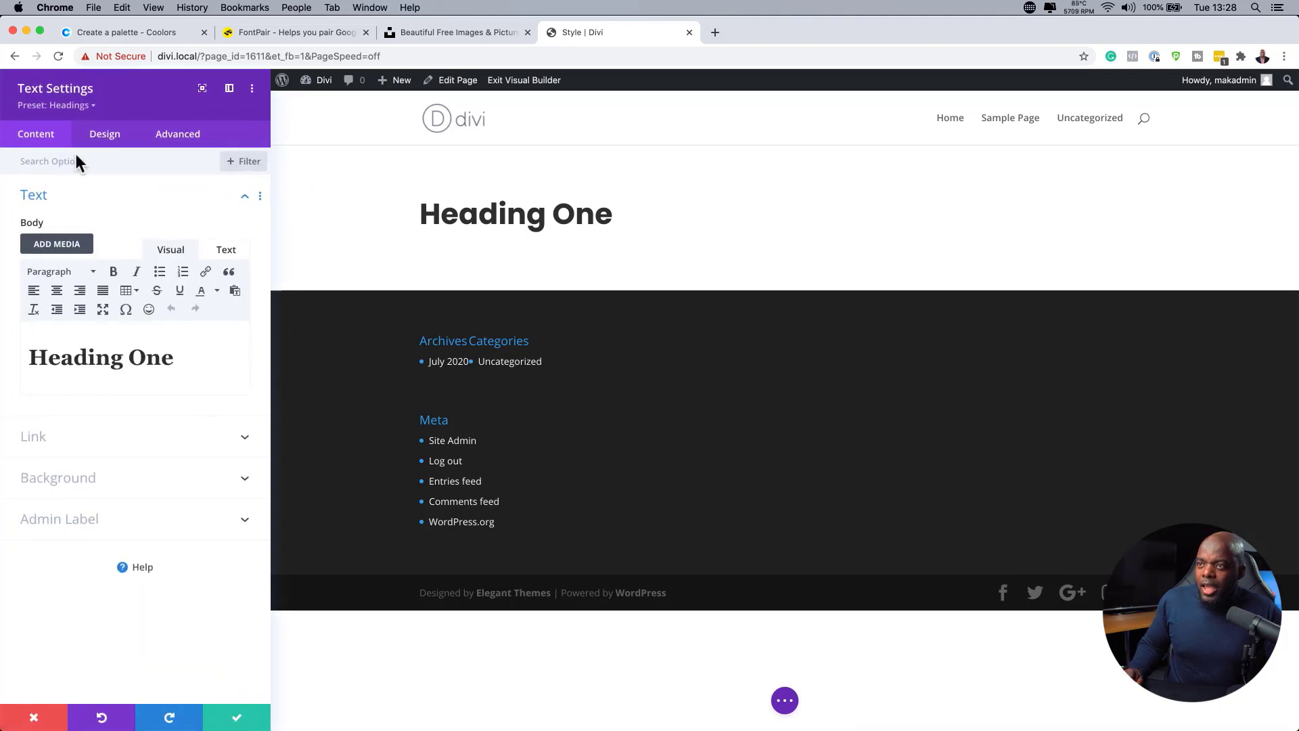
Save the Heading One text module with its Headings preset and insert a new text module directly beneath it
click(87, 105)
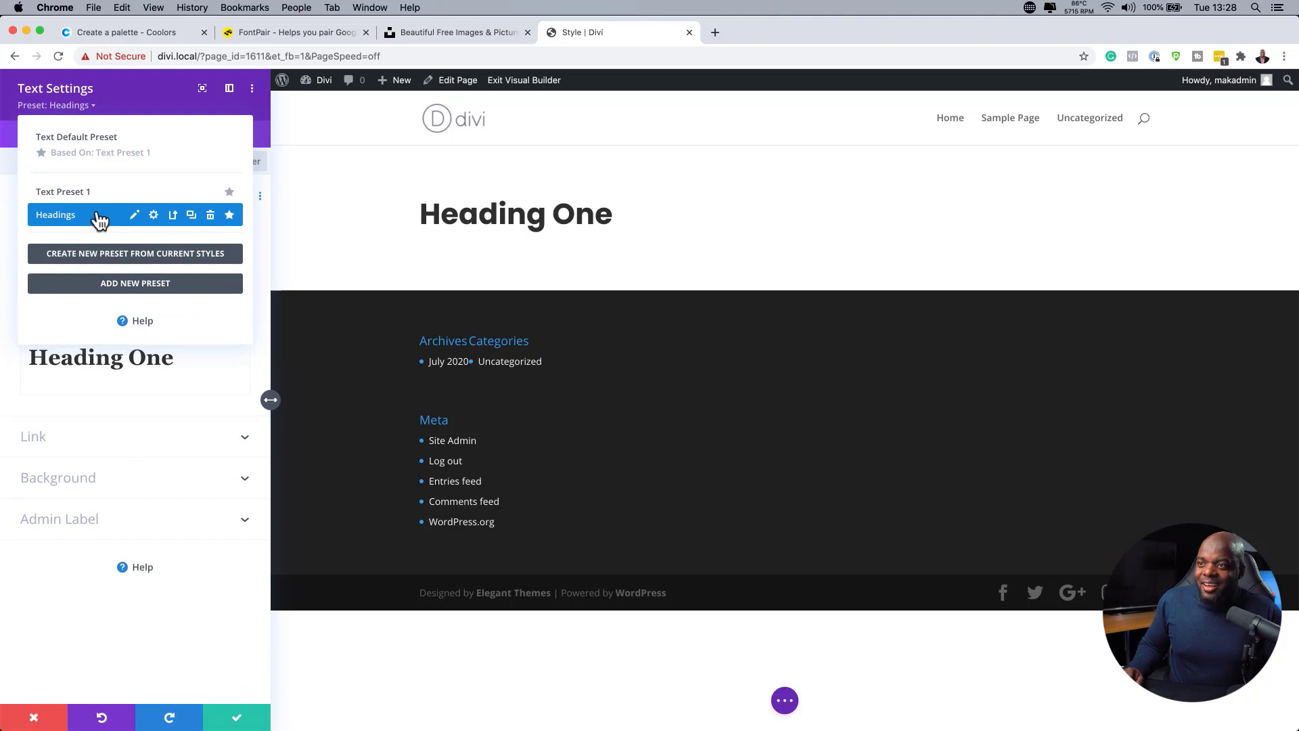
click(235, 718)
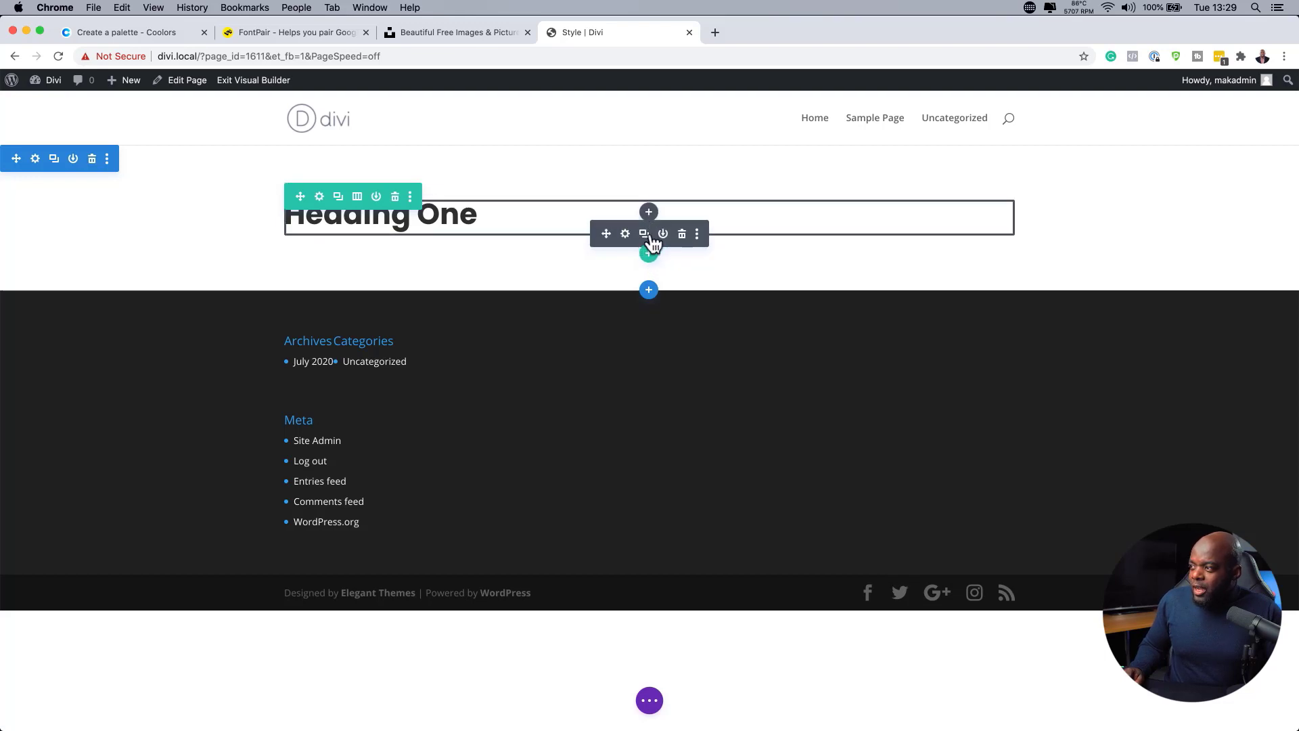
click(648, 212)
text(text)
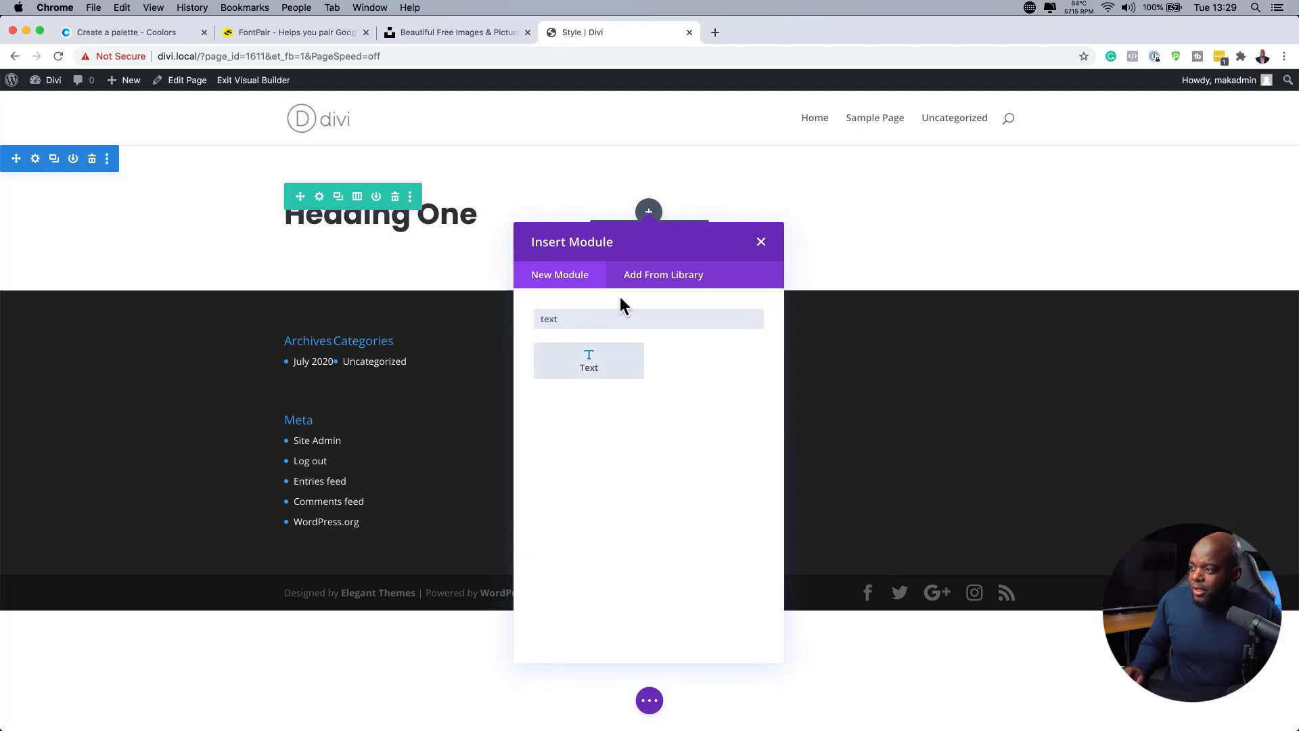
click(615, 370)
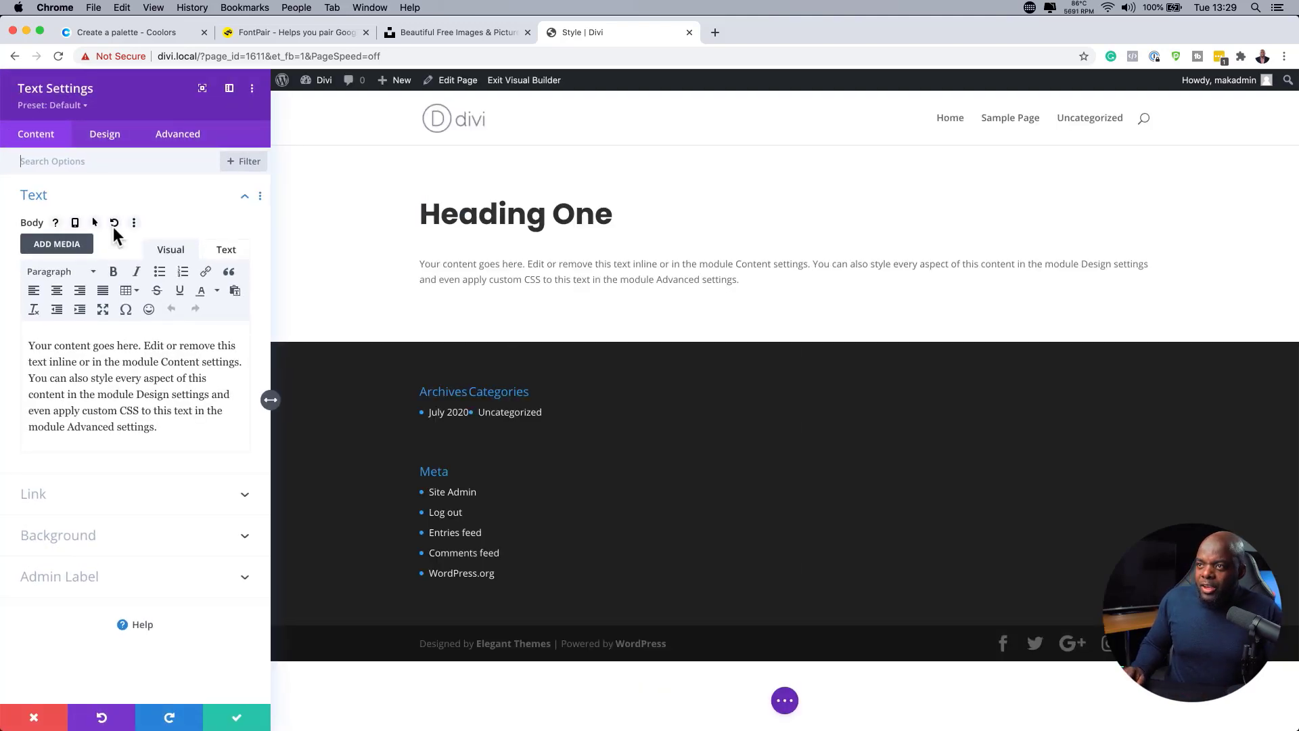
Add a new text preset named Paragraph without assigning it as the default
click(76, 107)
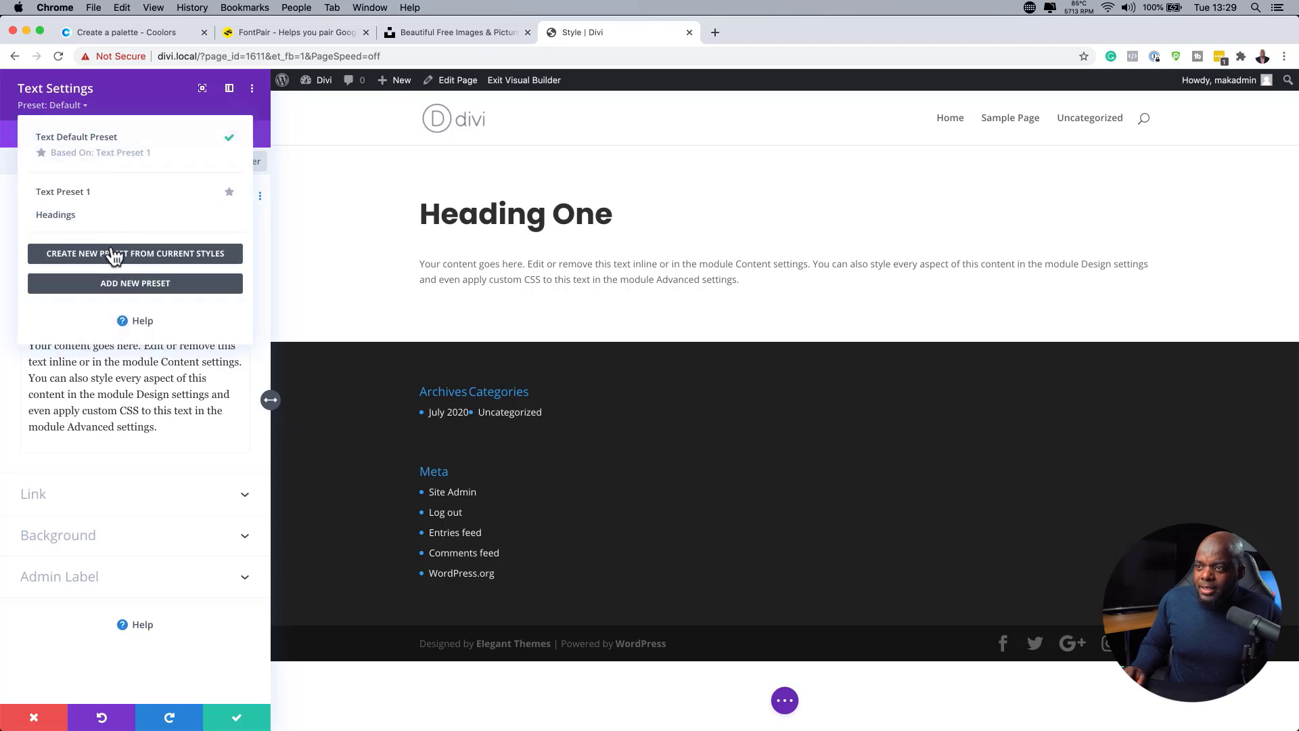
click(112, 296)
click(109, 186)
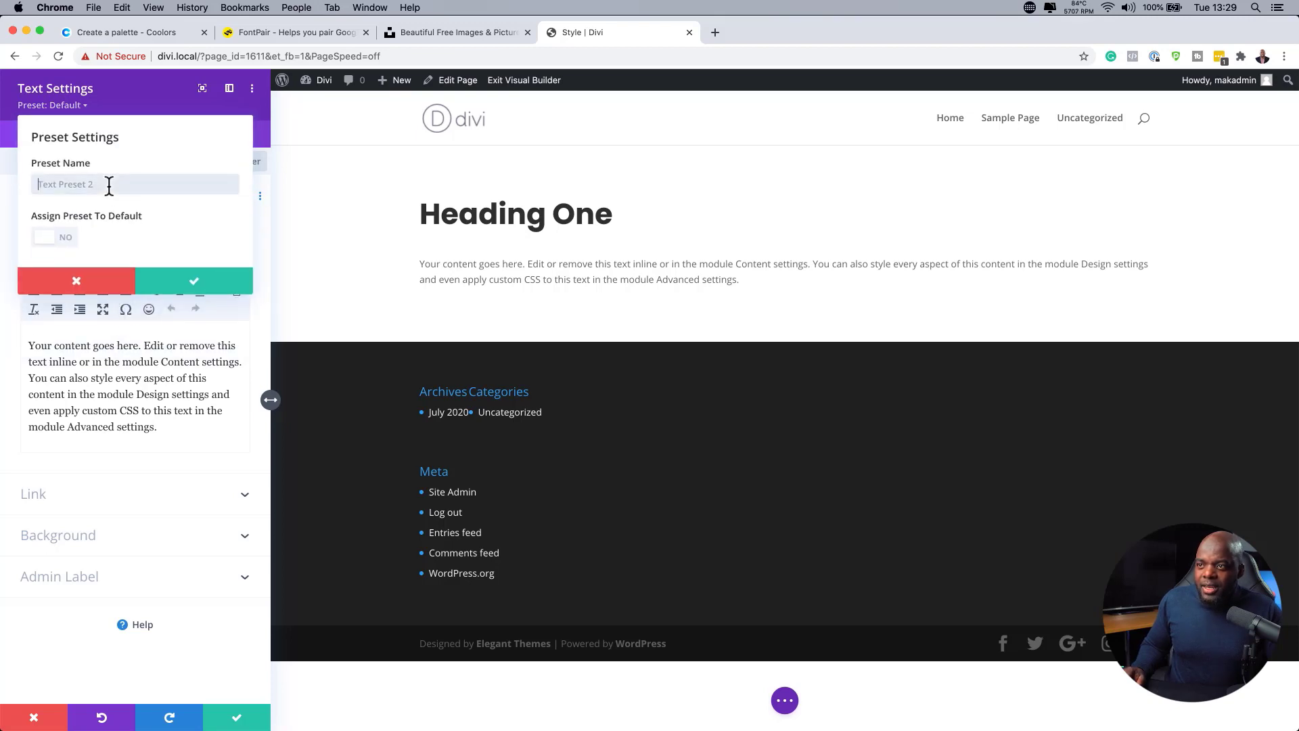
text(P)
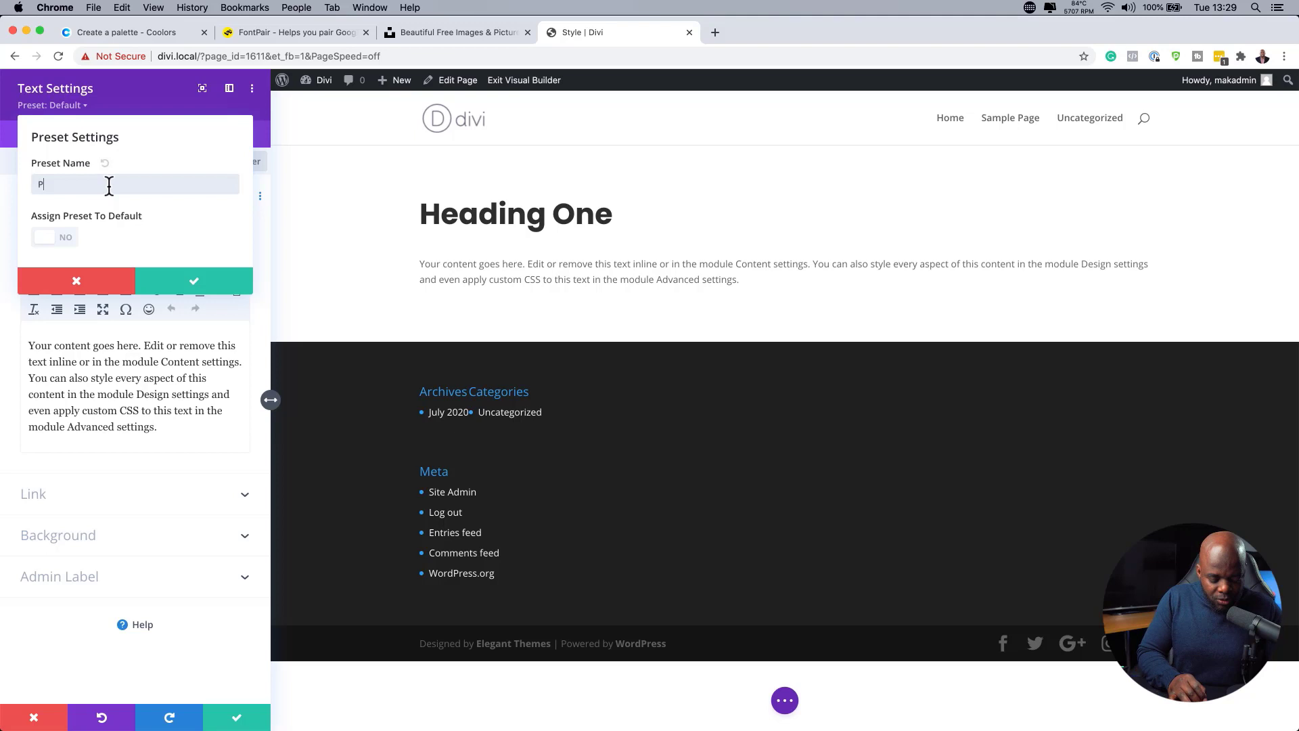
text(ara)
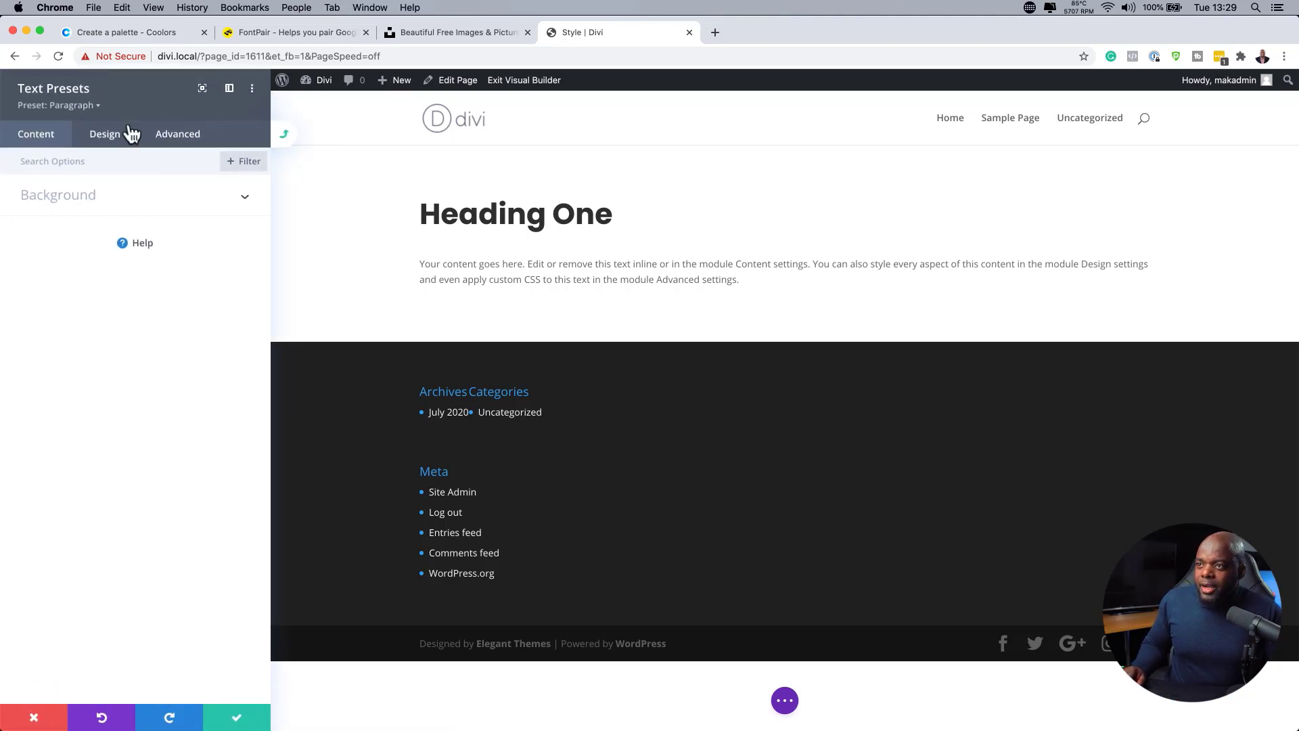
Give the Paragraph preset's body text the Poppins font and a 17px size
click(115, 141)
click(81, 206)
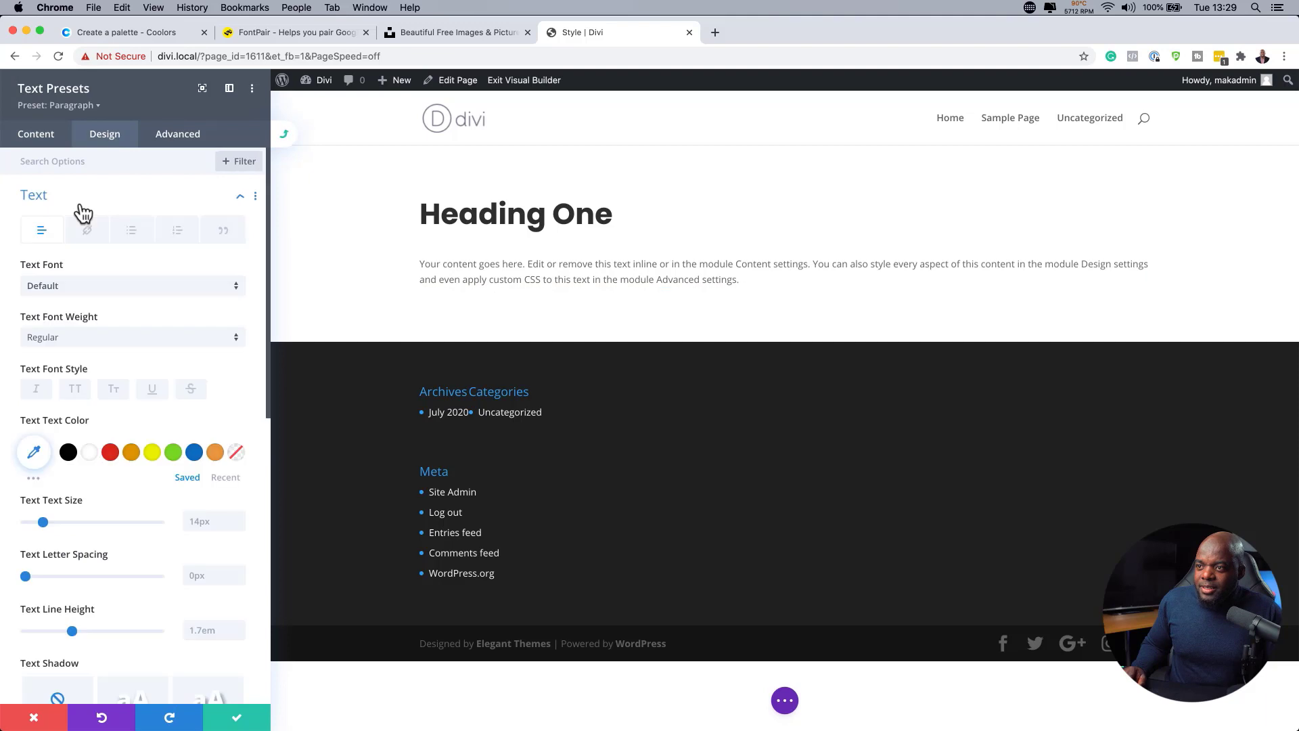
click(84, 295)
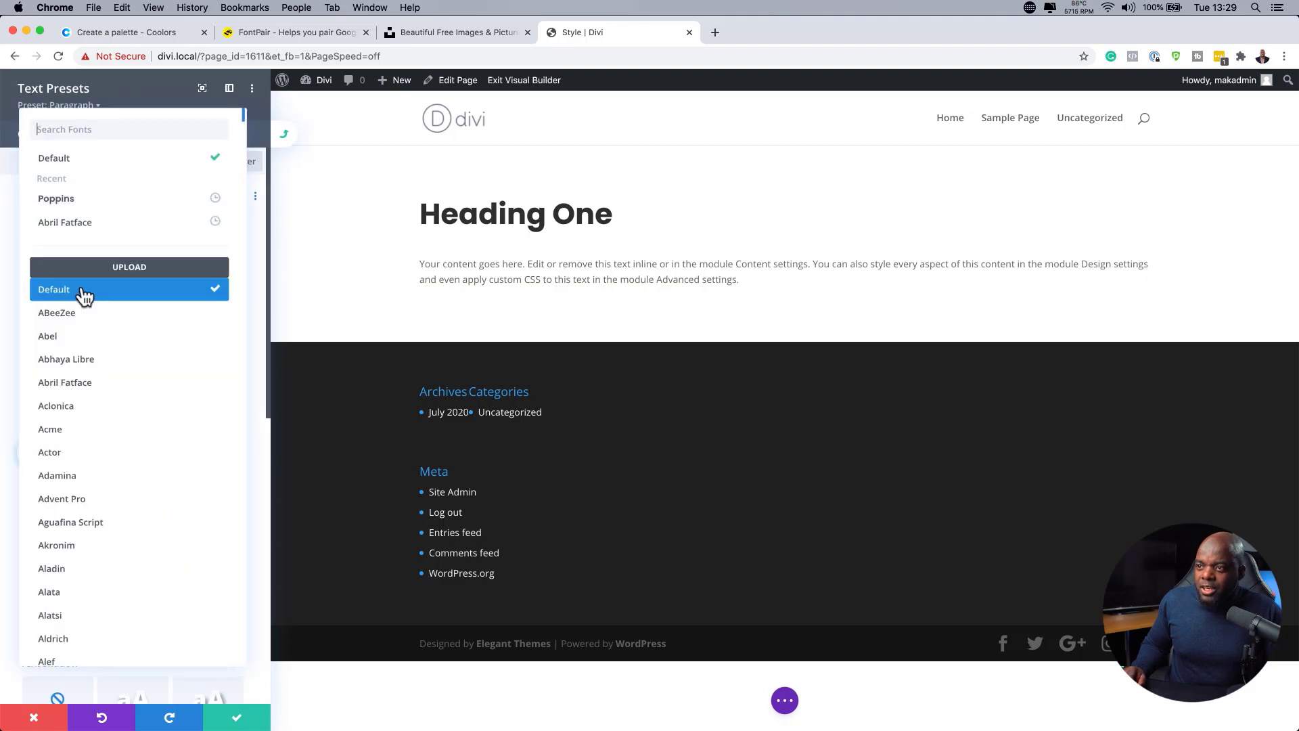
click(74, 203)
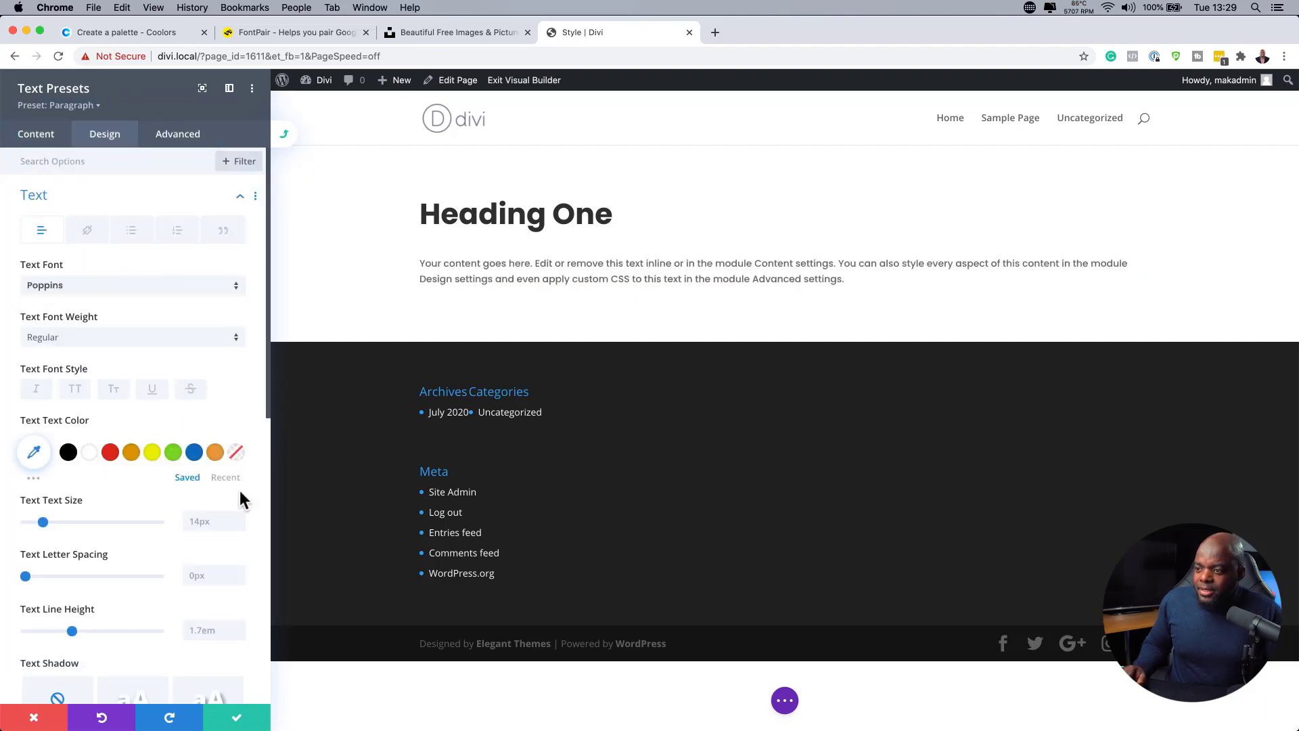
click(241, 517)
click(241, 517)
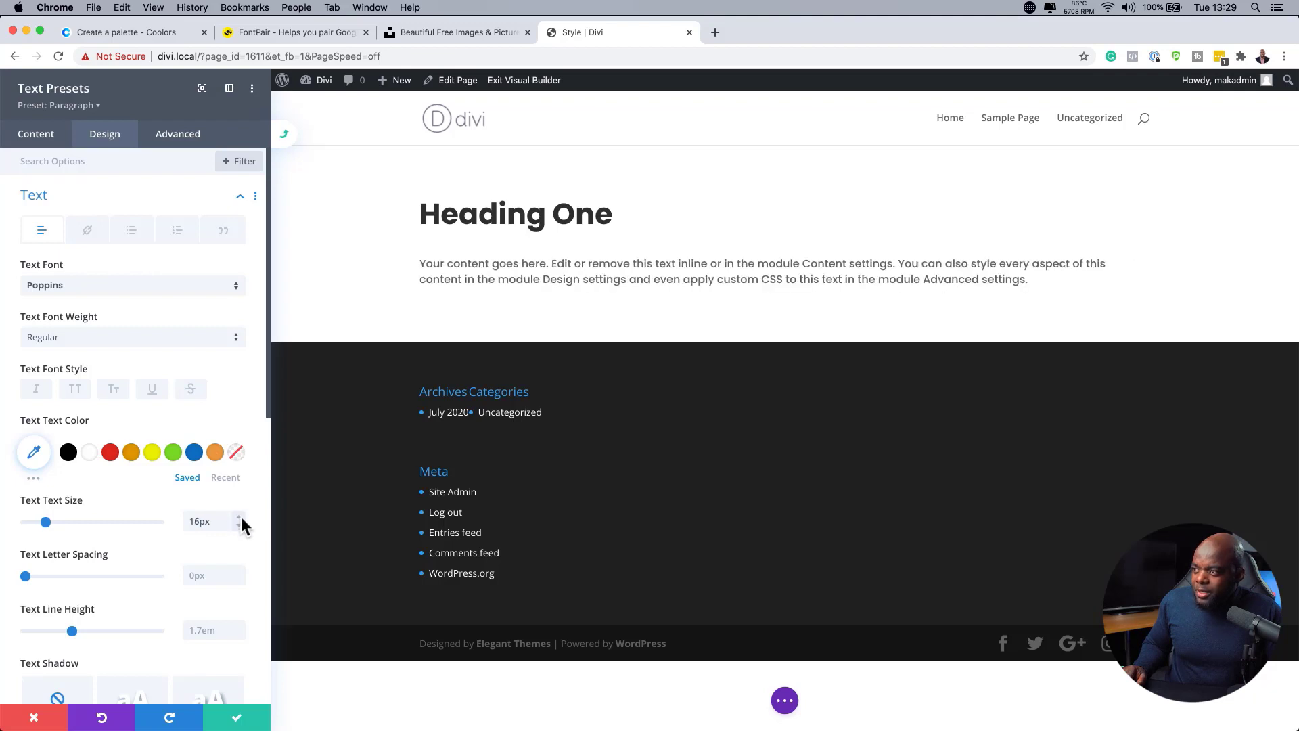
click(241, 517)
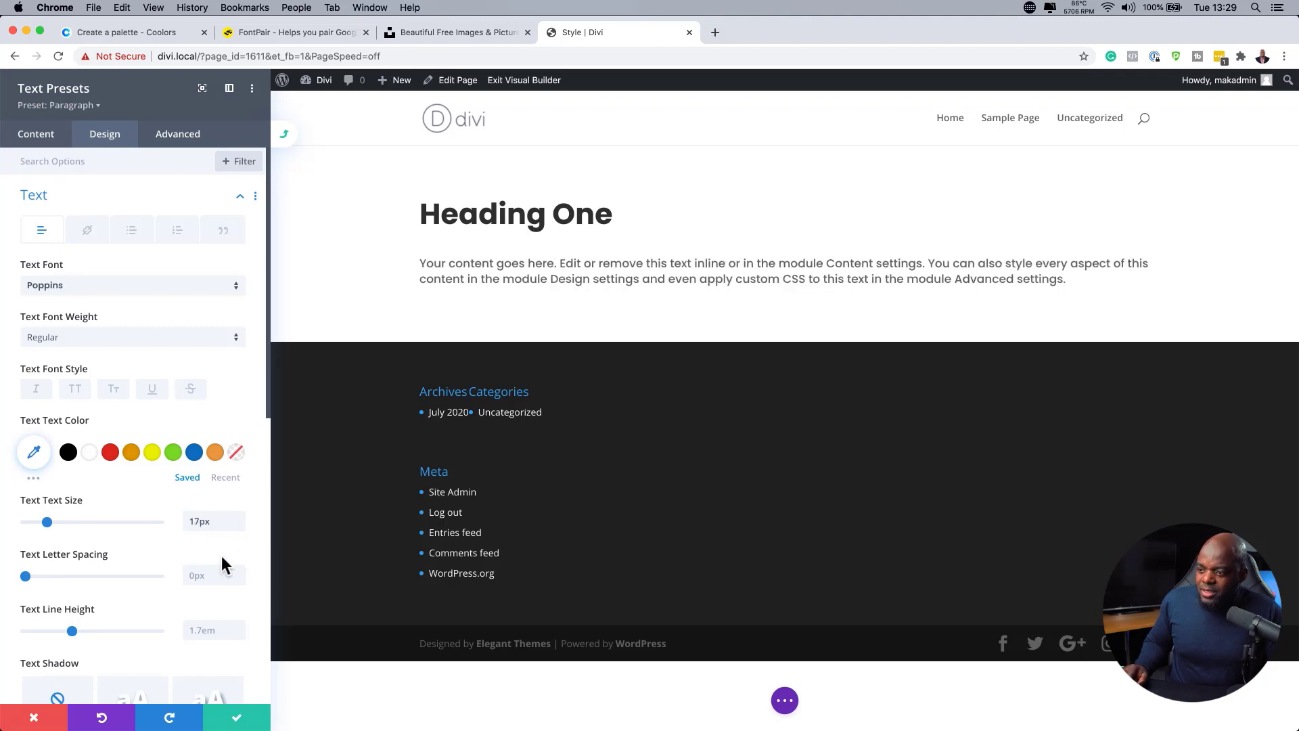
Set the Paragraph preset's text line height to 1.9em and save both the preset and the text module
click(241, 624)
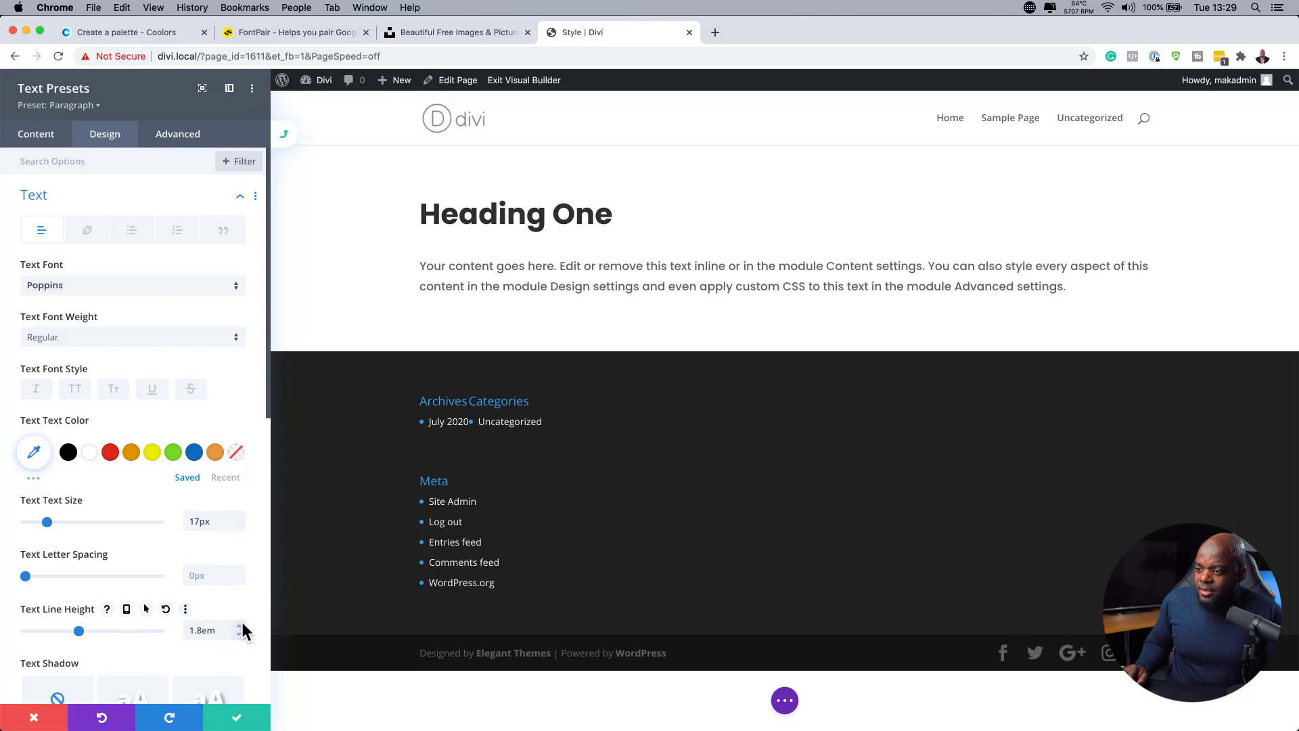
click(241, 625)
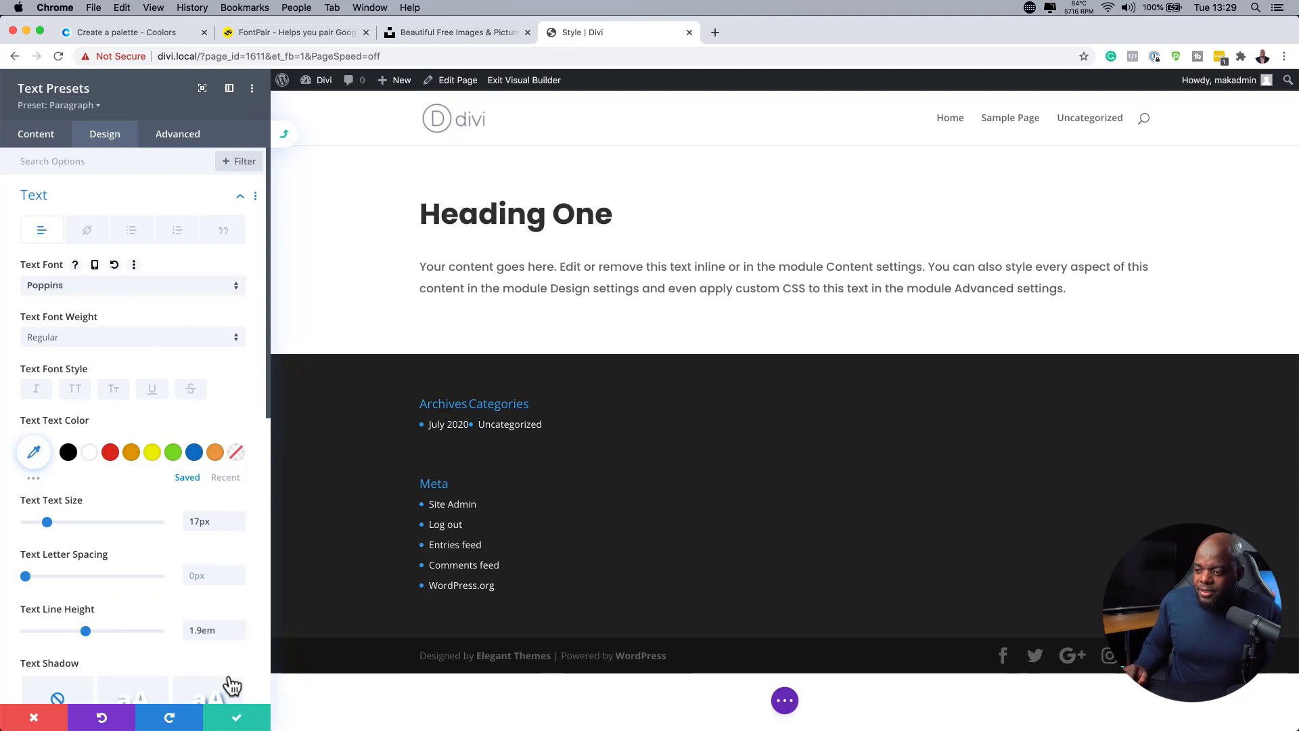
click(236, 717)
click(238, 720)
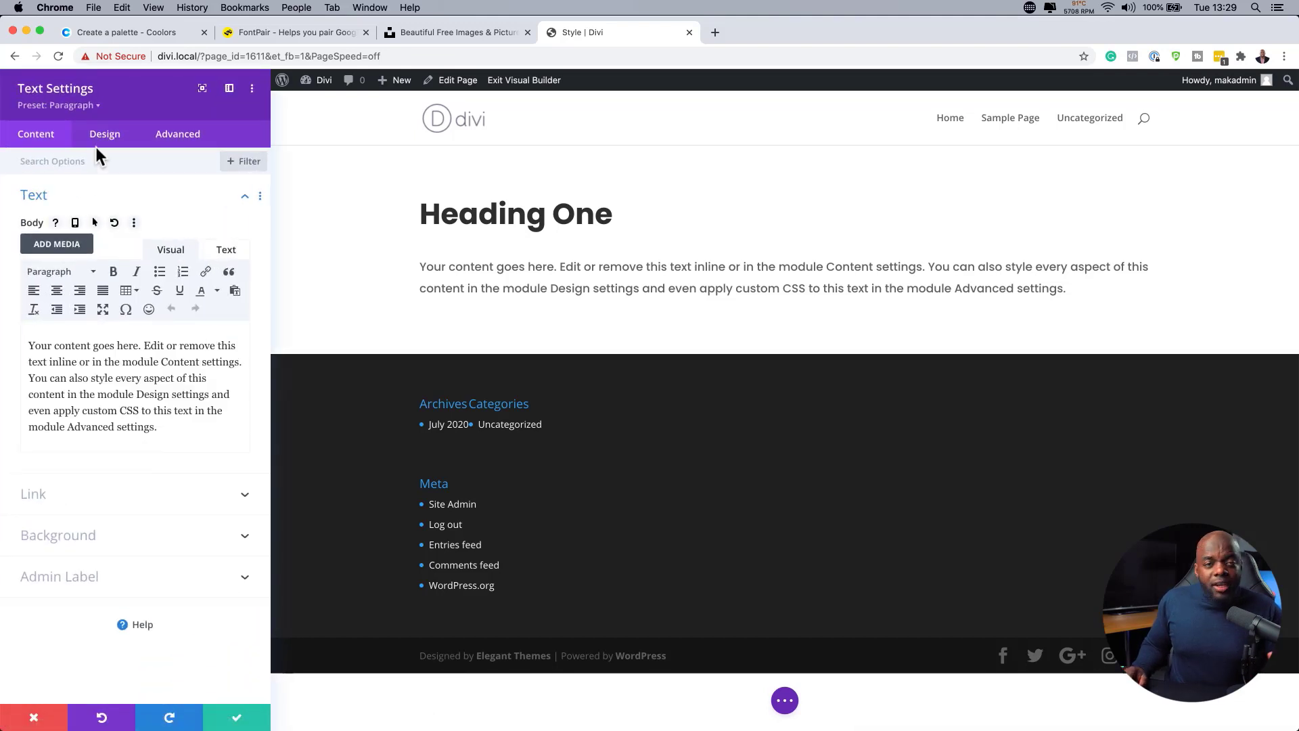
click(238, 719)
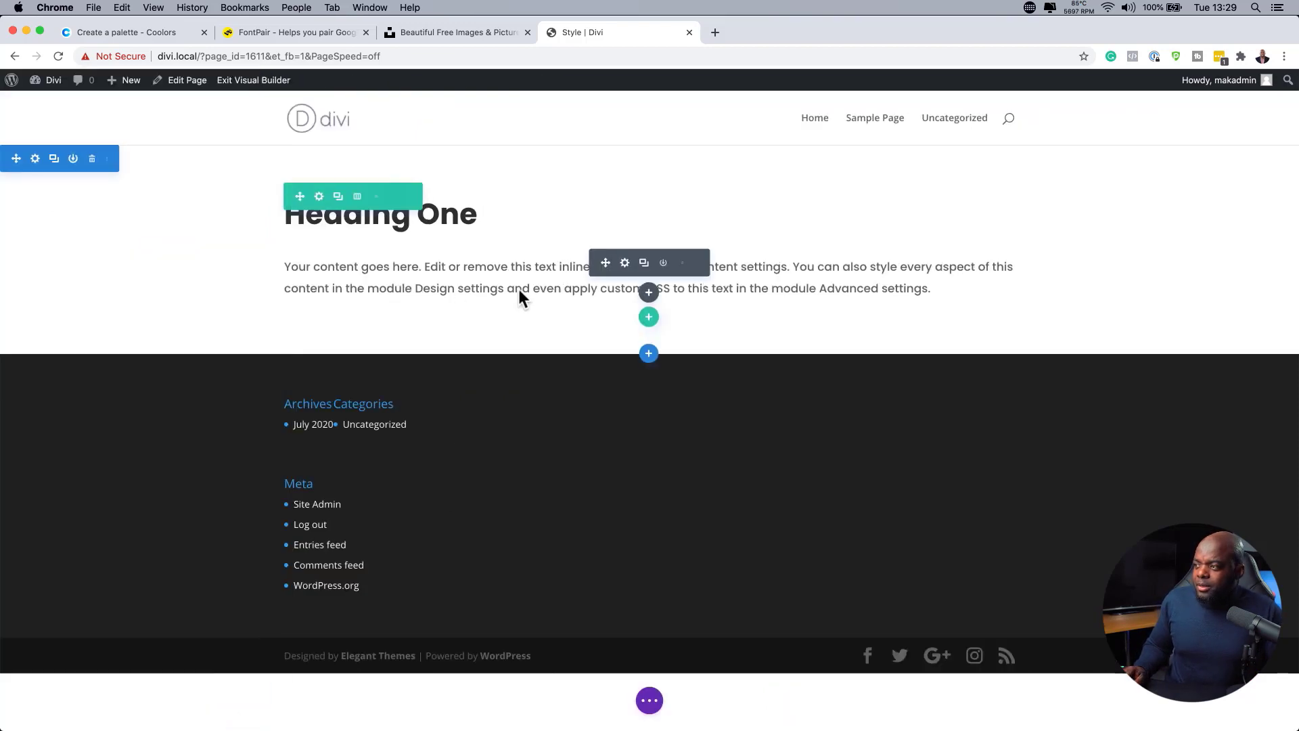
Insert a Button module below the paragraph and delete the Button One imported preset from its presets
click(649, 293)
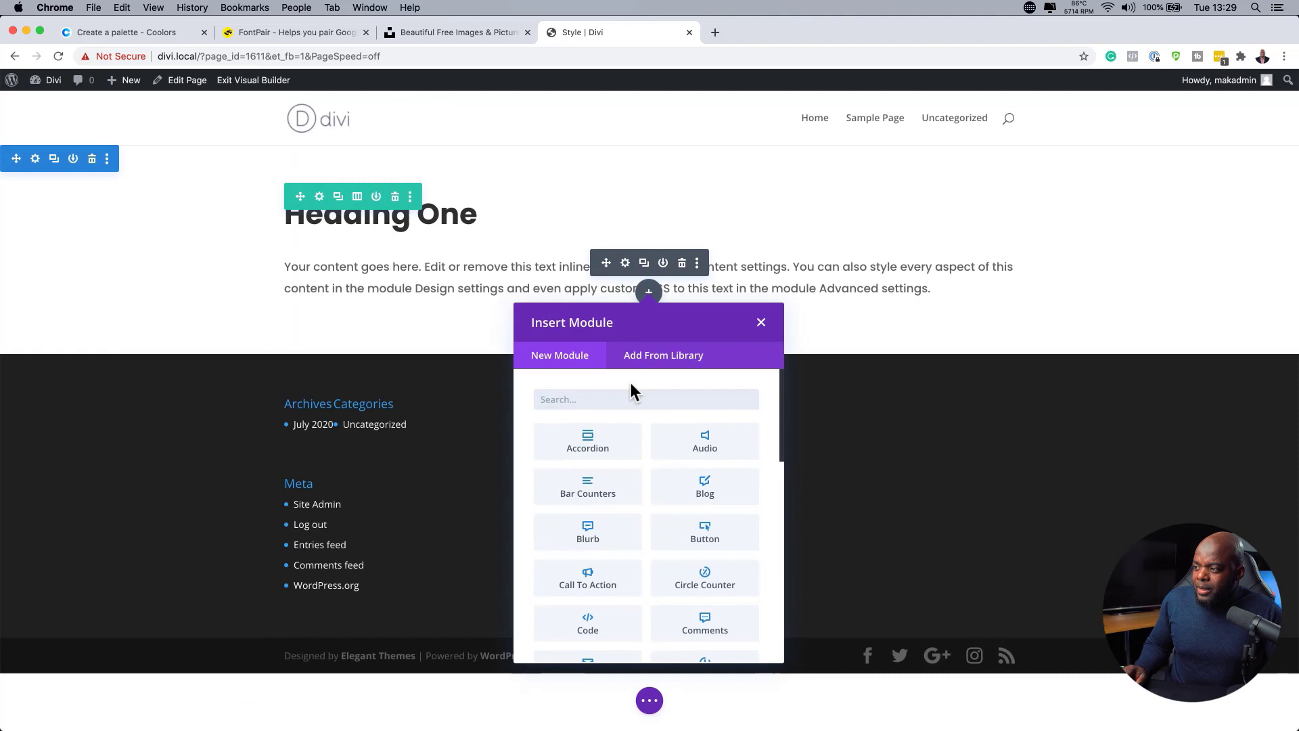
click(714, 530)
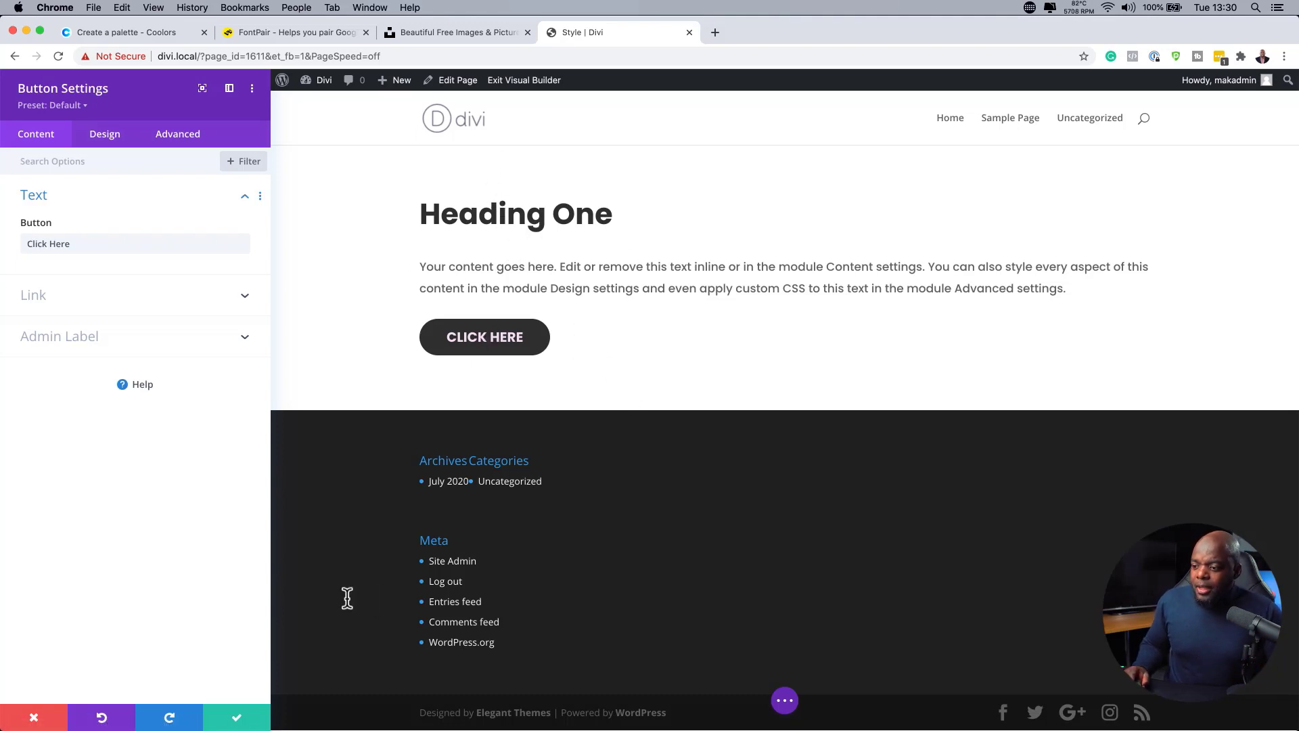
click(78, 106)
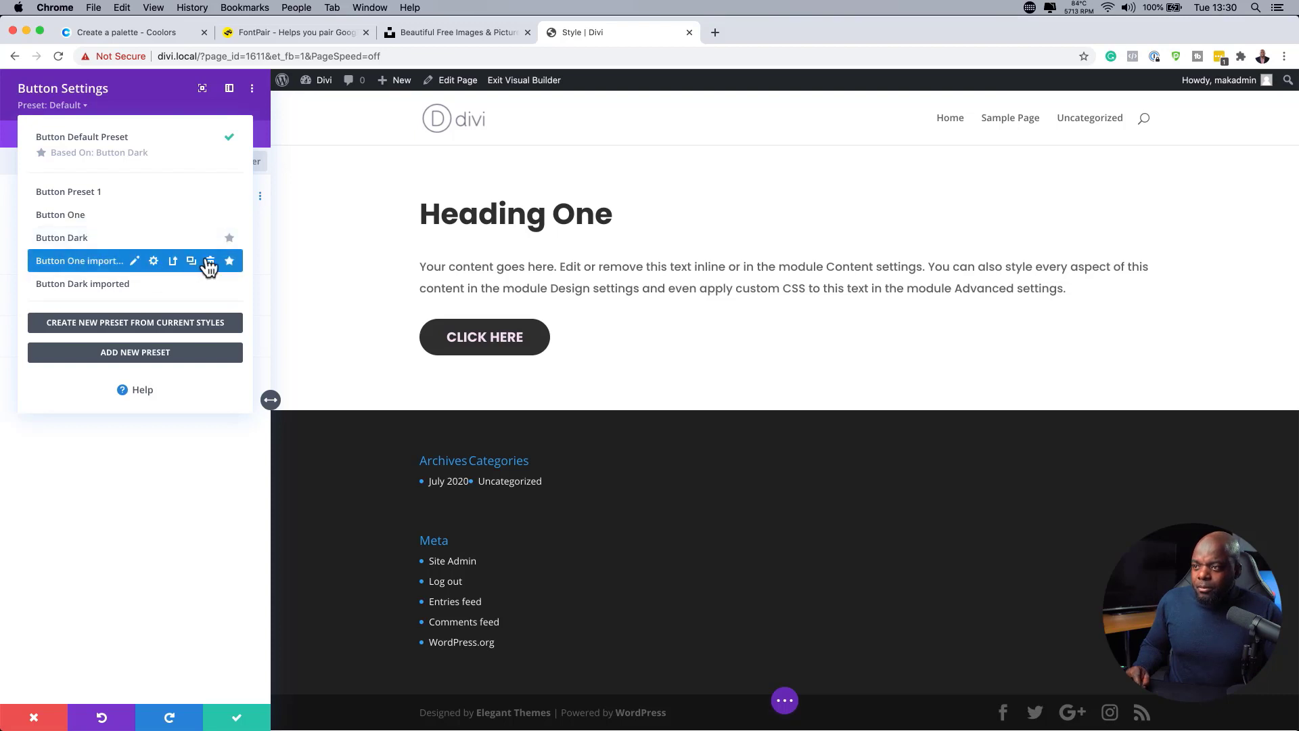
click(210, 262)
click(194, 721)
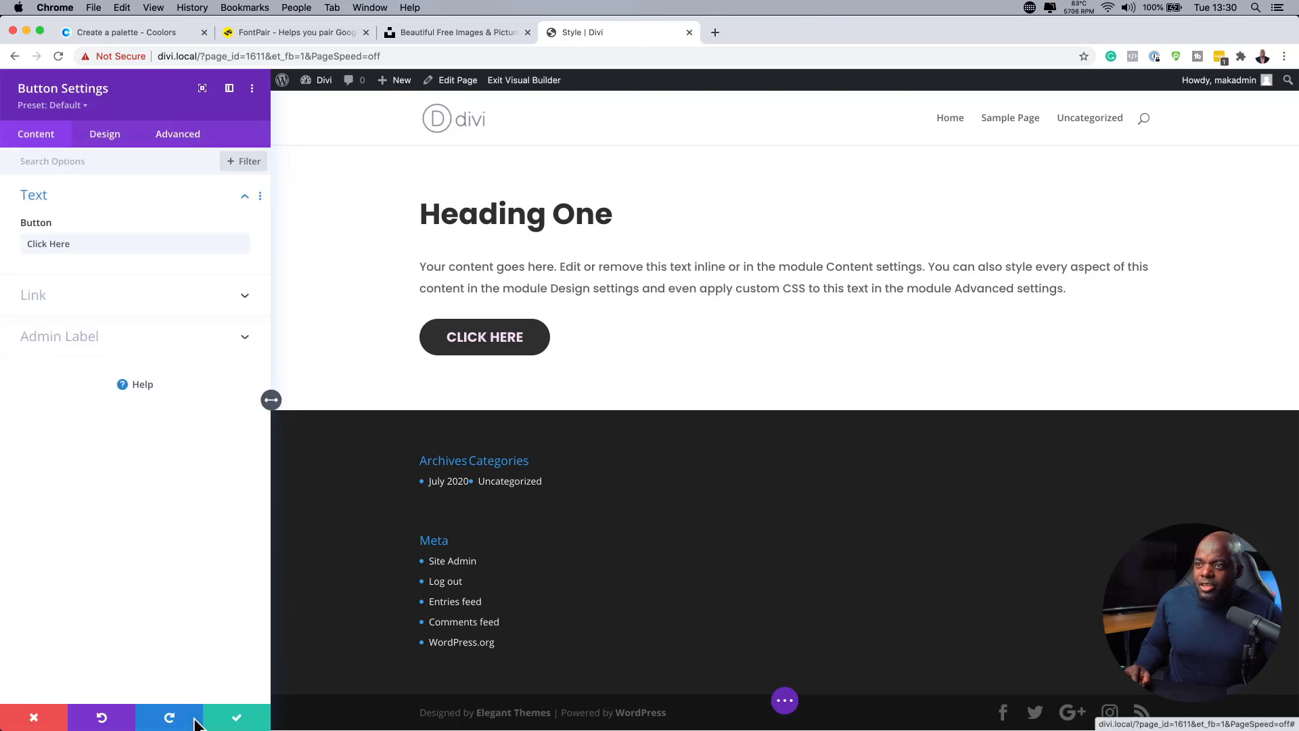
Delete the Button Dark imported preset and save the button module with its default preset
click(56, 106)
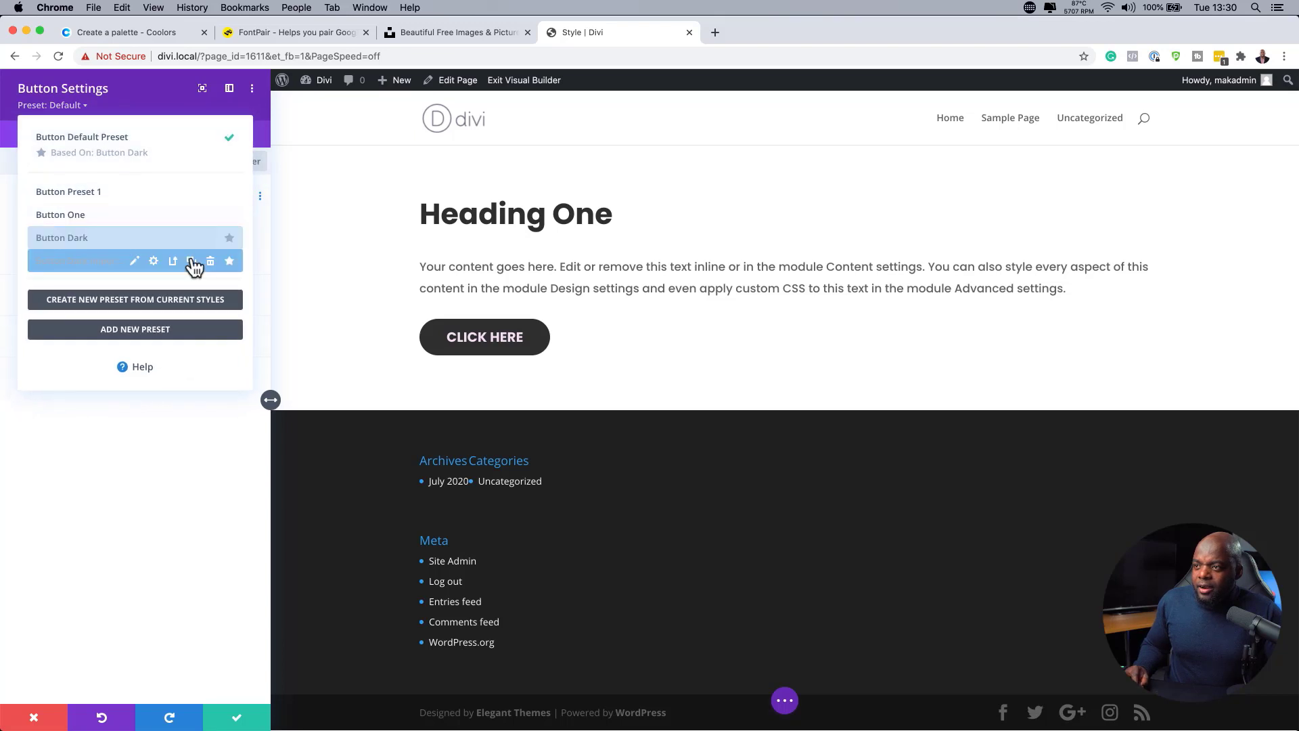
click(214, 264)
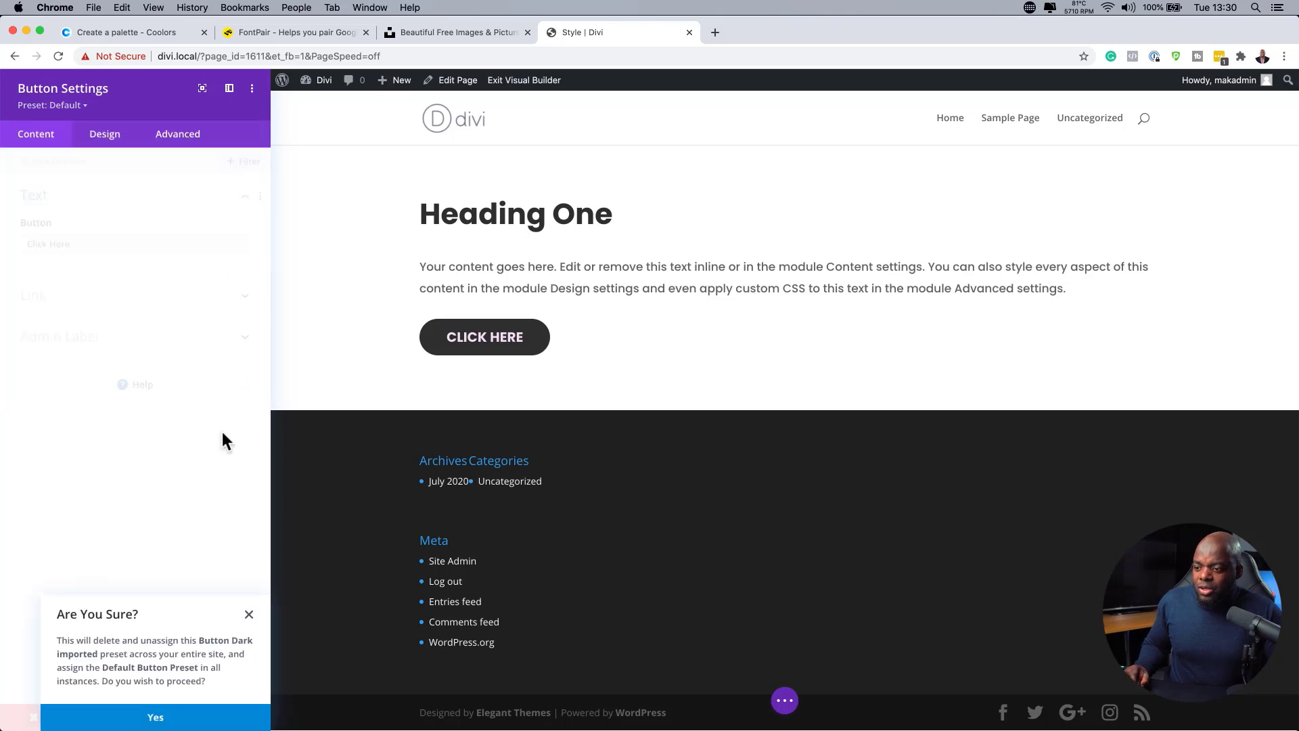
click(184, 721)
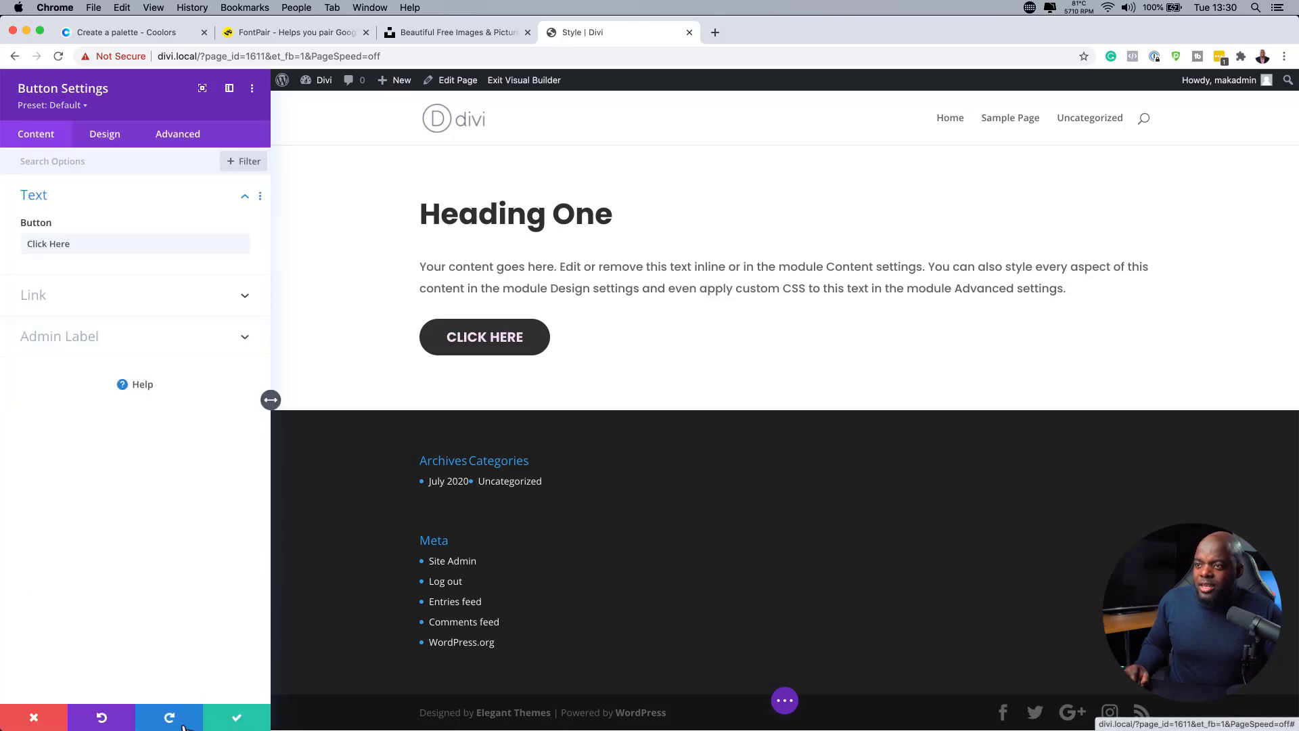
click(236, 719)
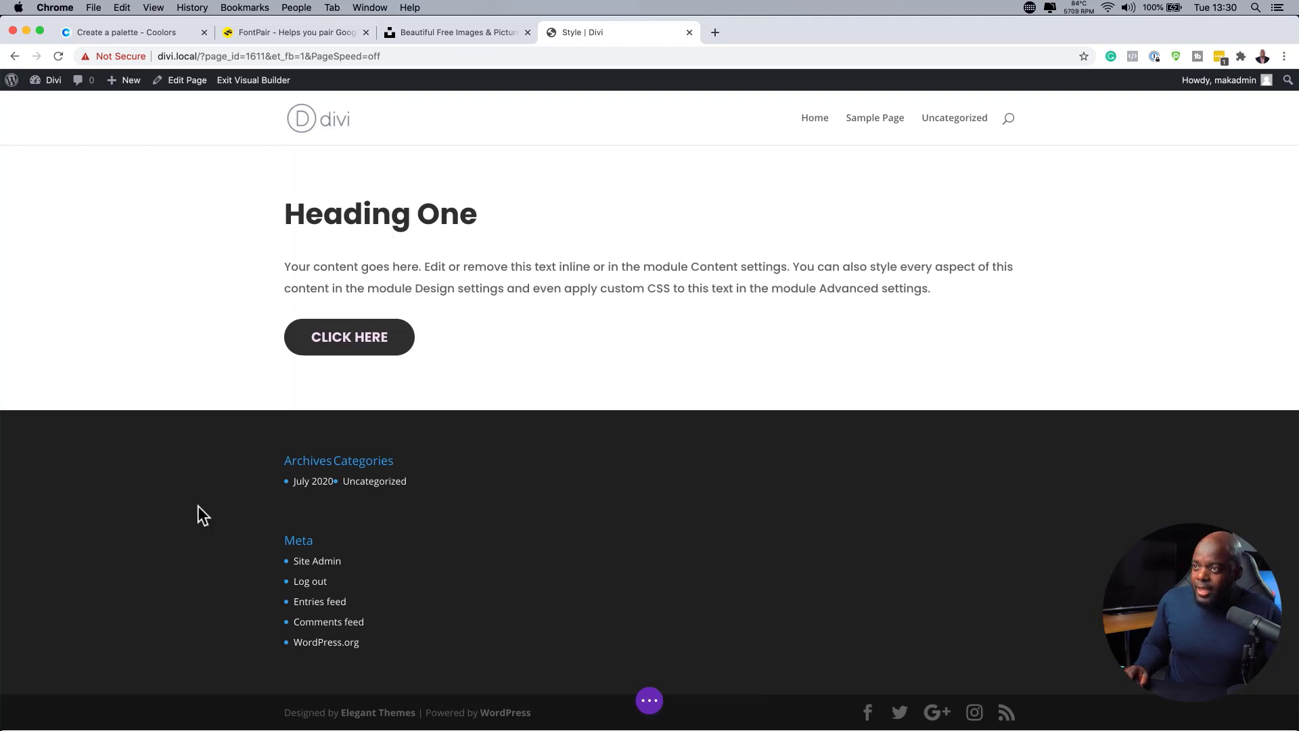
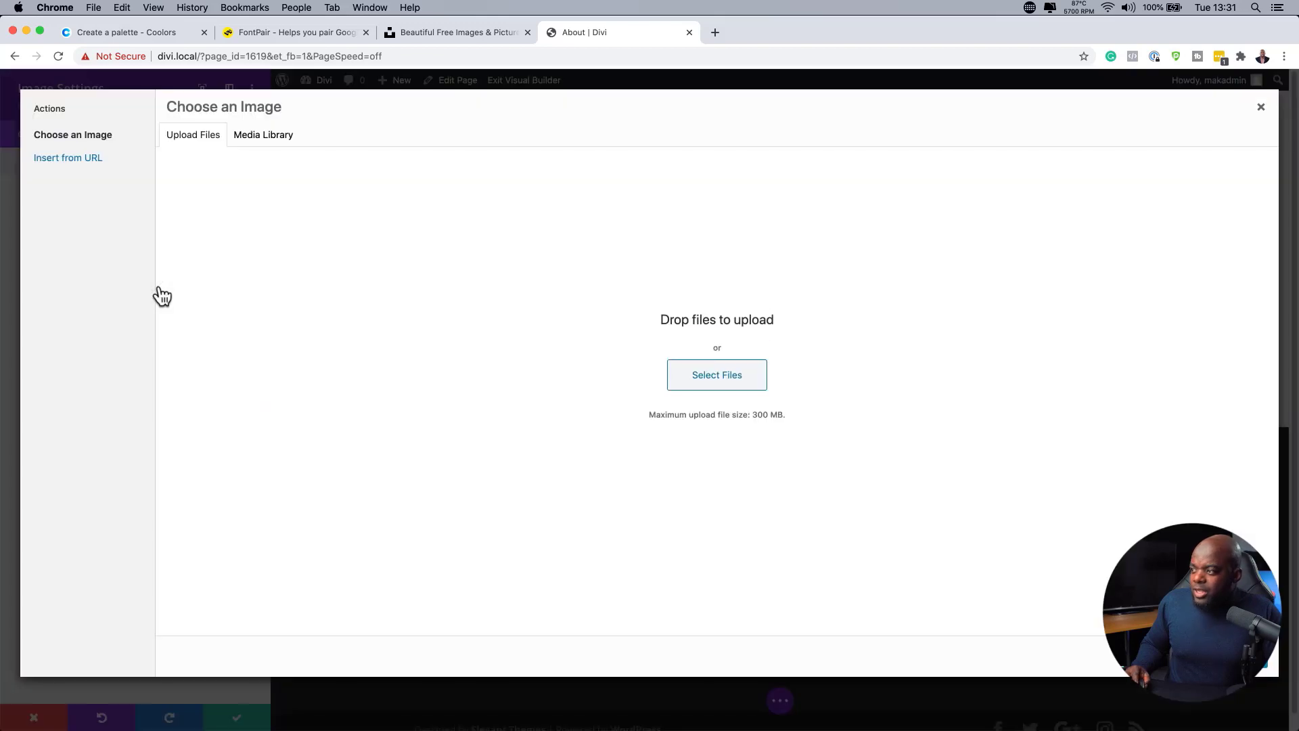
Fill the About page's image module with the media library portrait of the woman in a brown sweater and save it
click(283, 135)
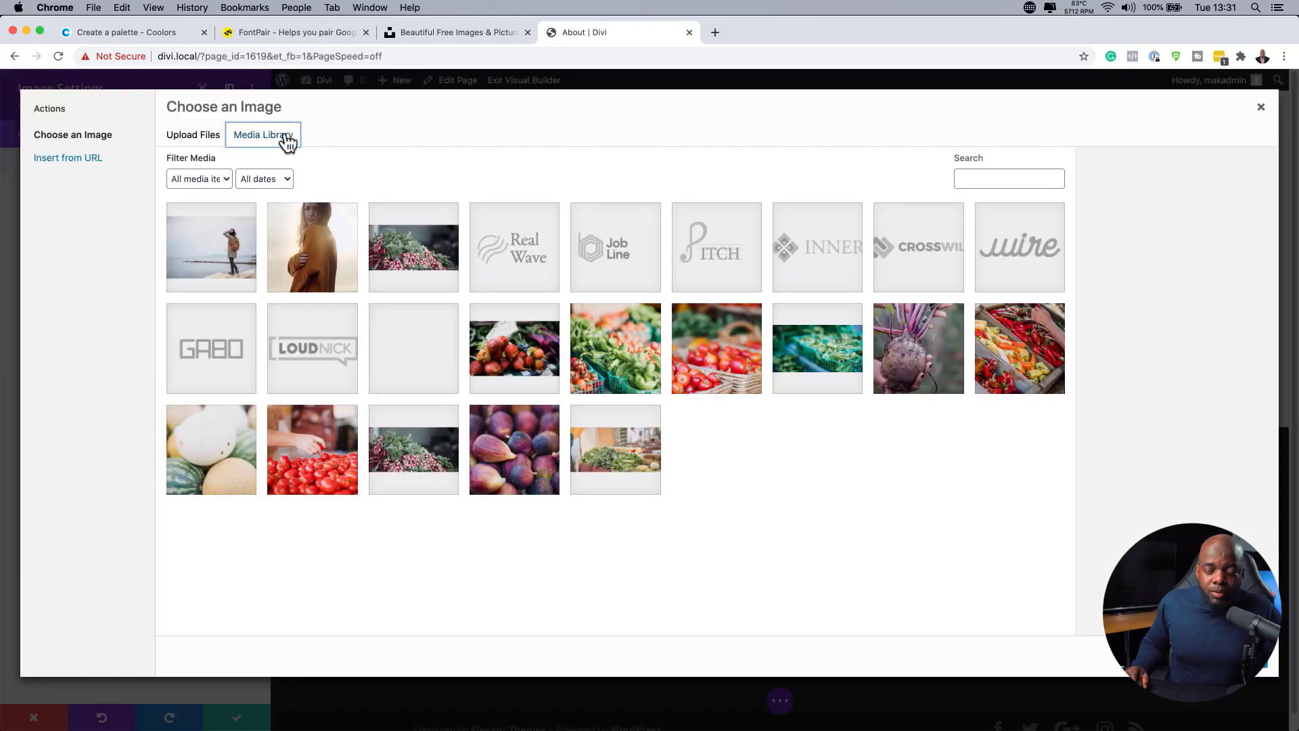
click(334, 256)
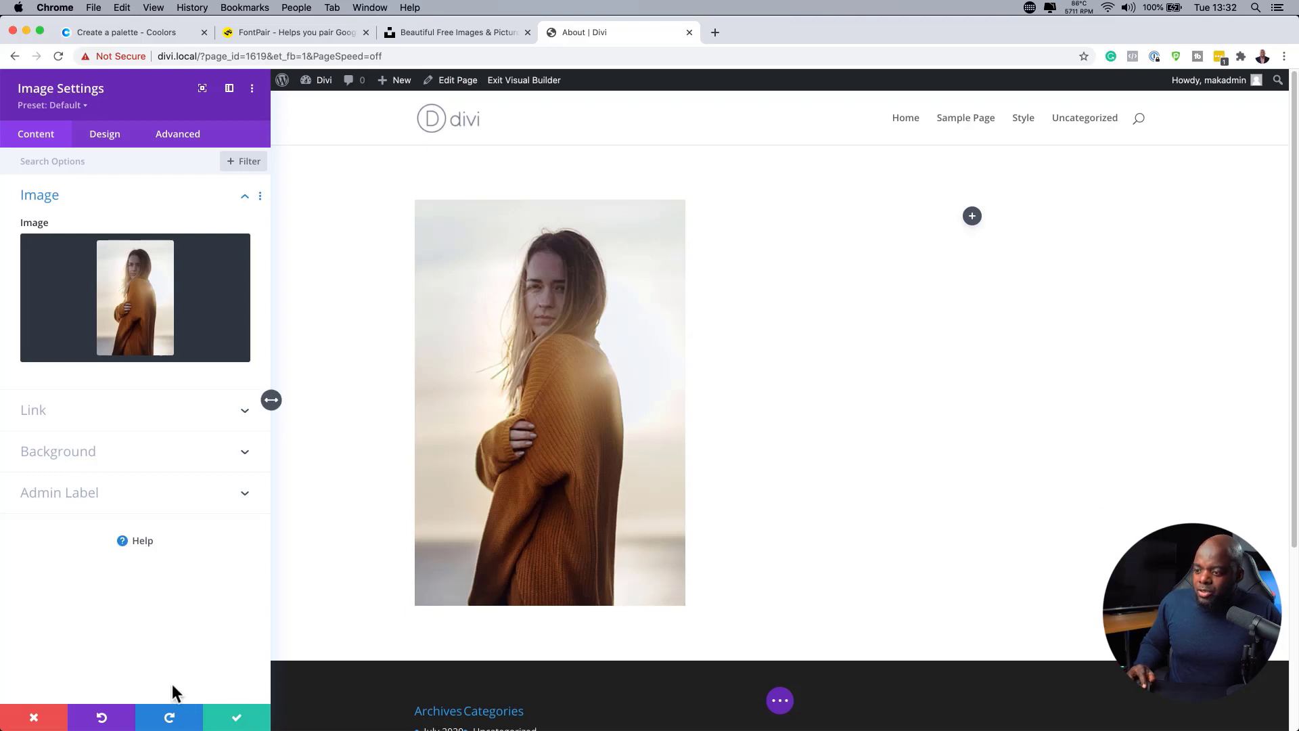
click(260, 721)
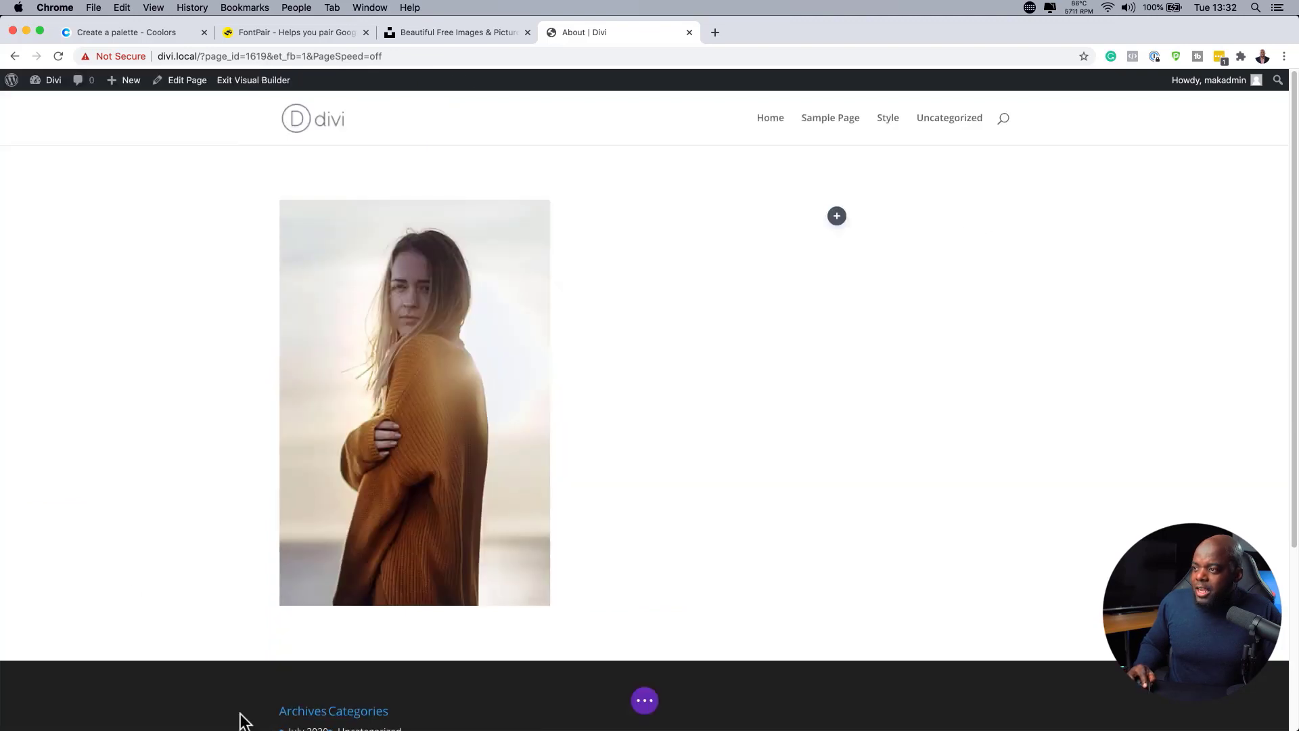
Insert a text module in the empty column beside the image and apply the Paragraph preset to it
click(837, 217)
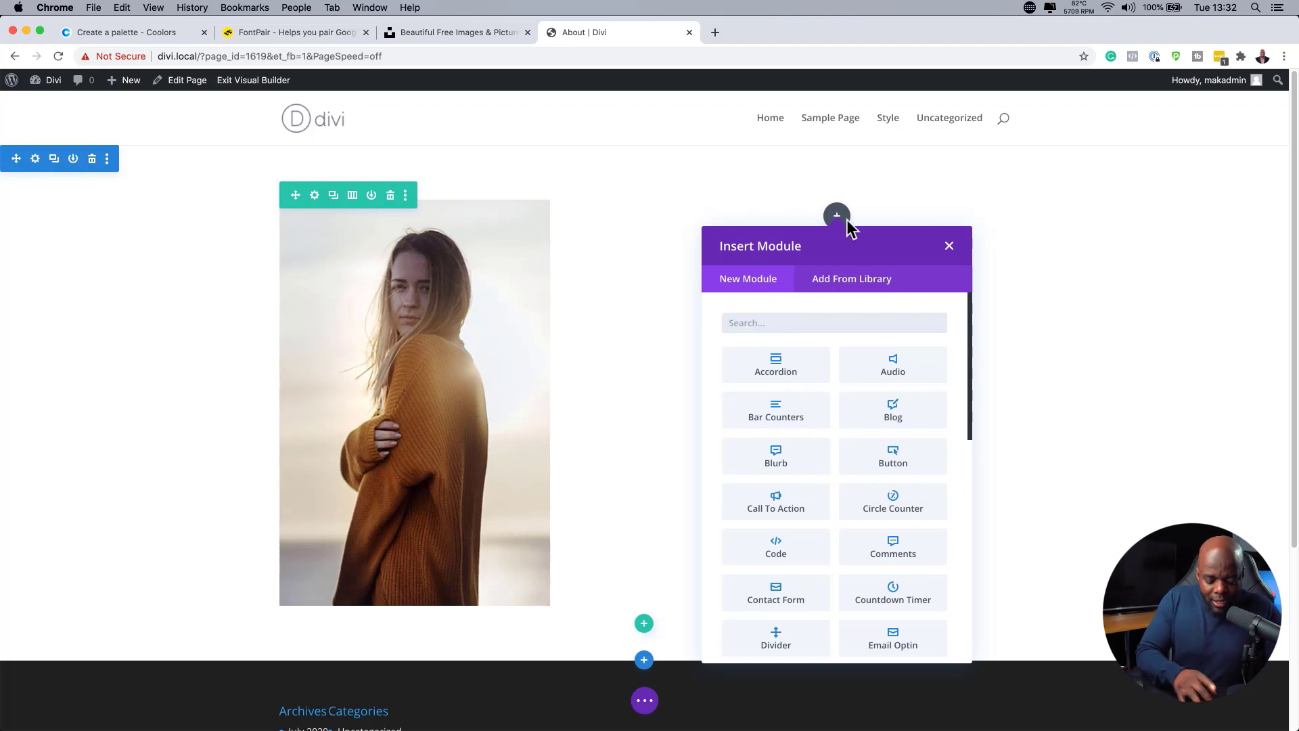
text(textr)
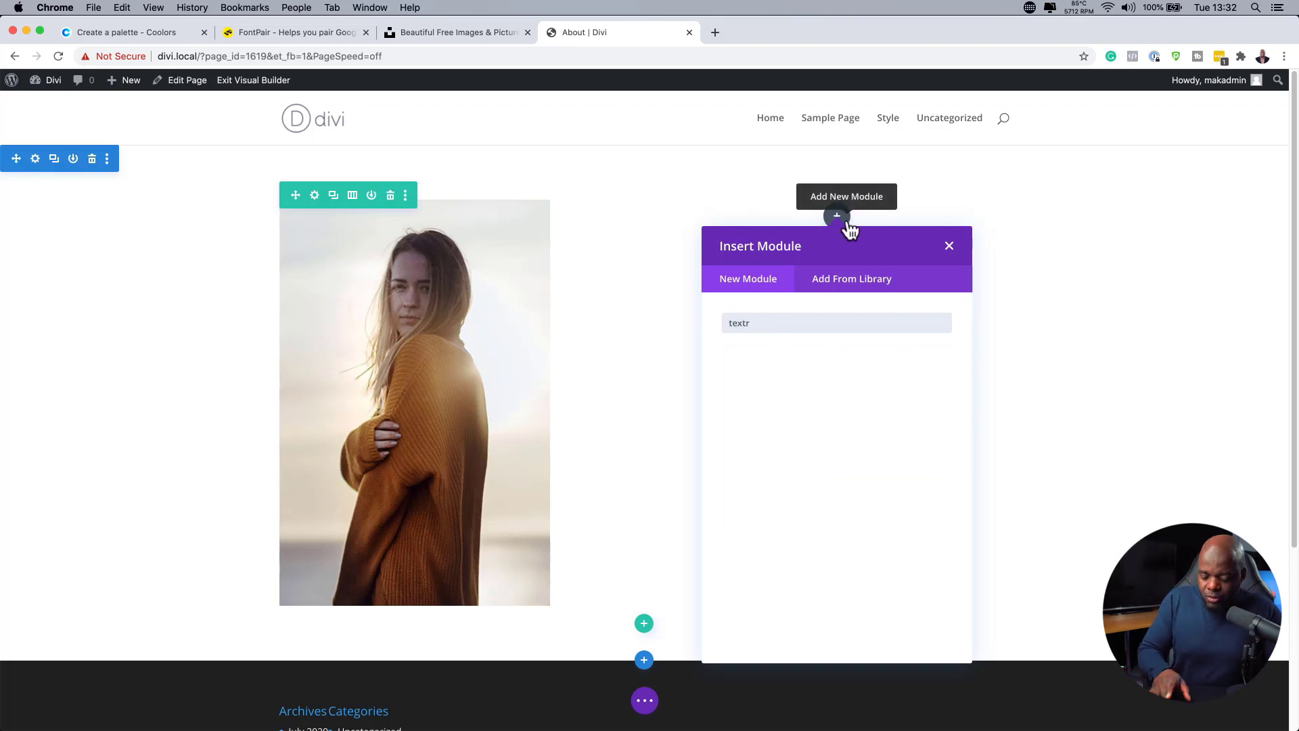
key(BackSpace)
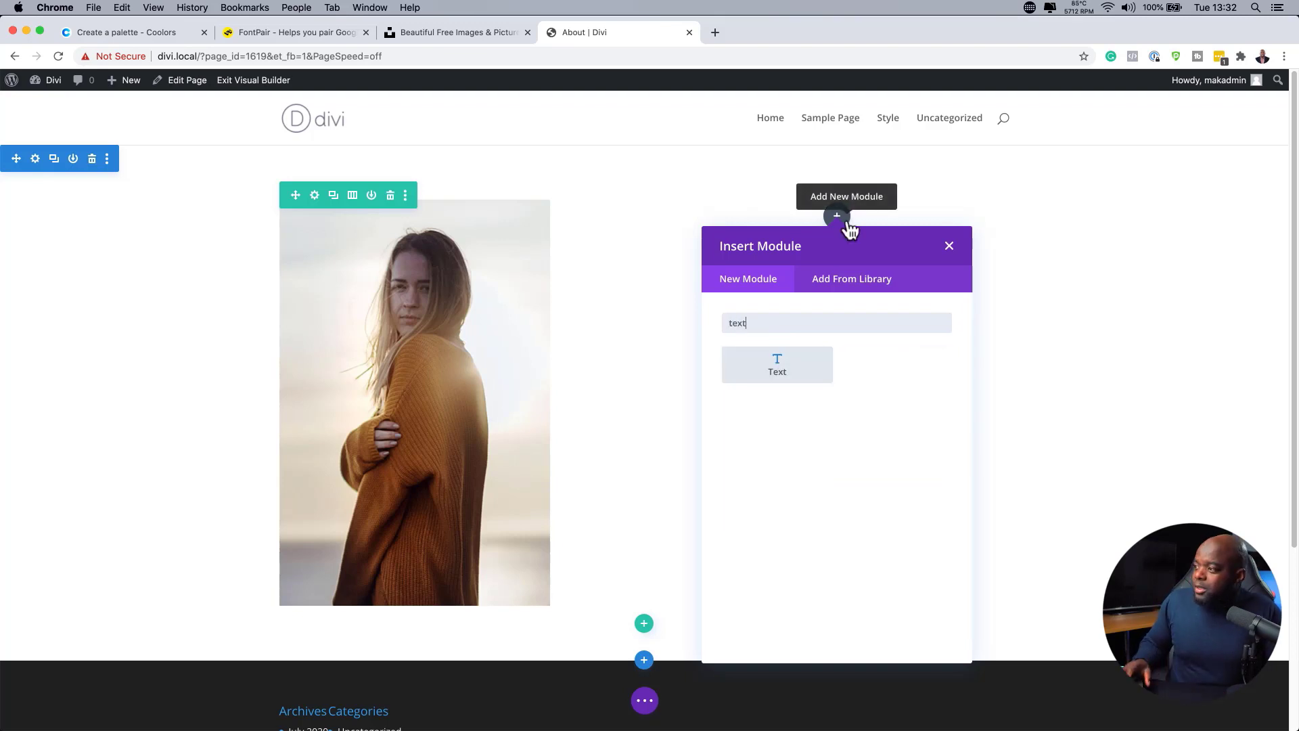
click(794, 364)
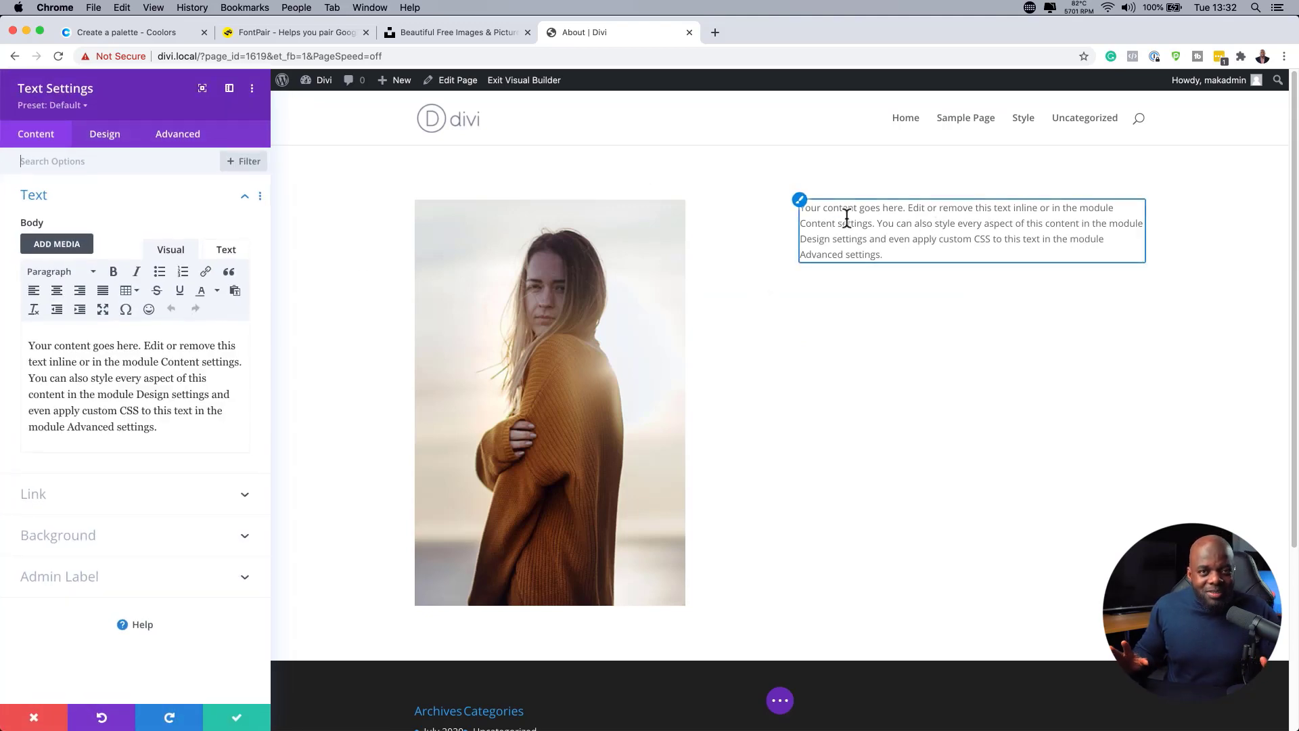
click(76, 106)
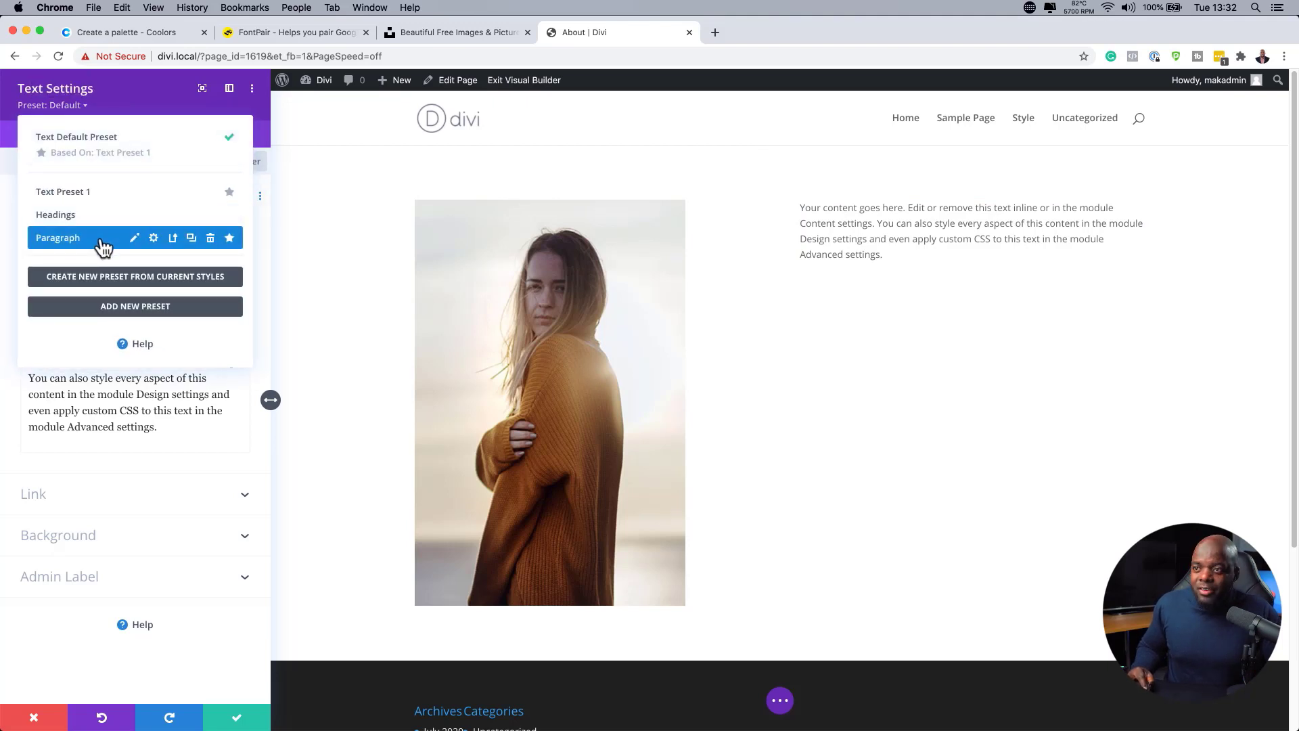
click(75, 238)
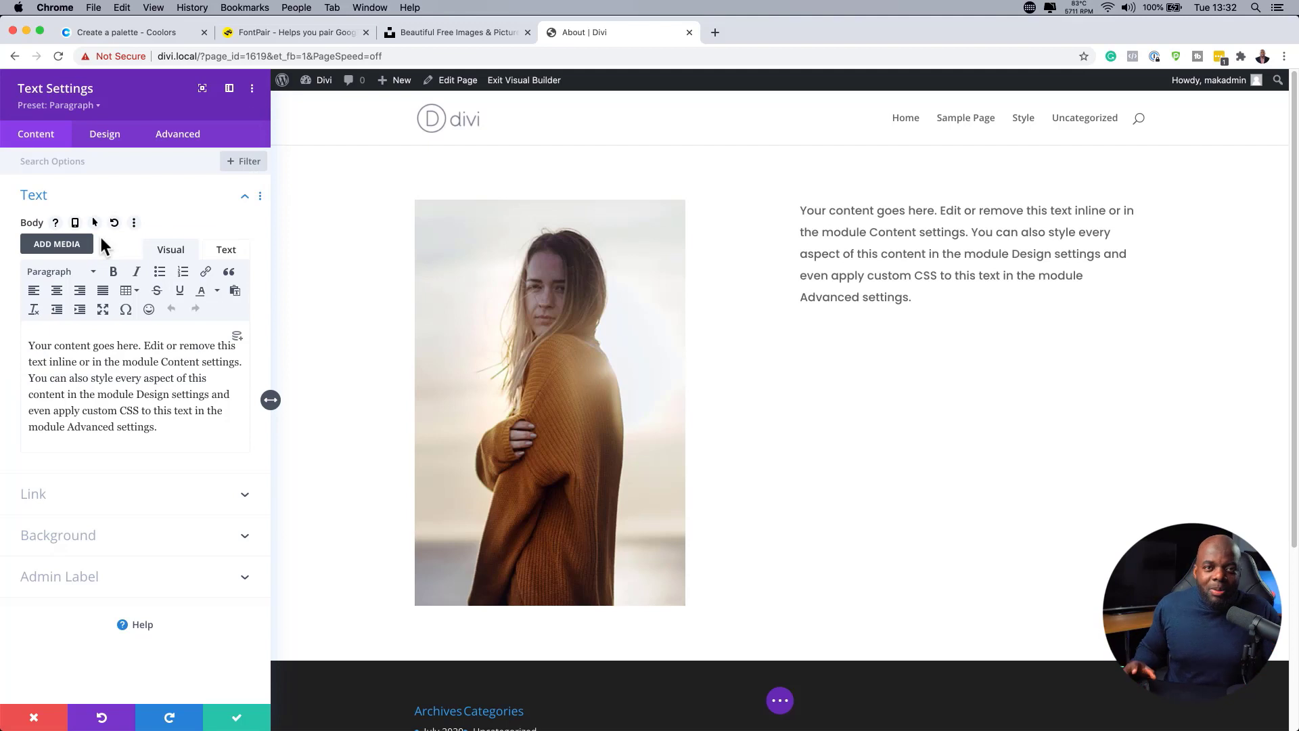
Save the paragraph module, add a Text module below it, and replace its placeholder body with "My Name Is" and the person's first name
click(235, 719)
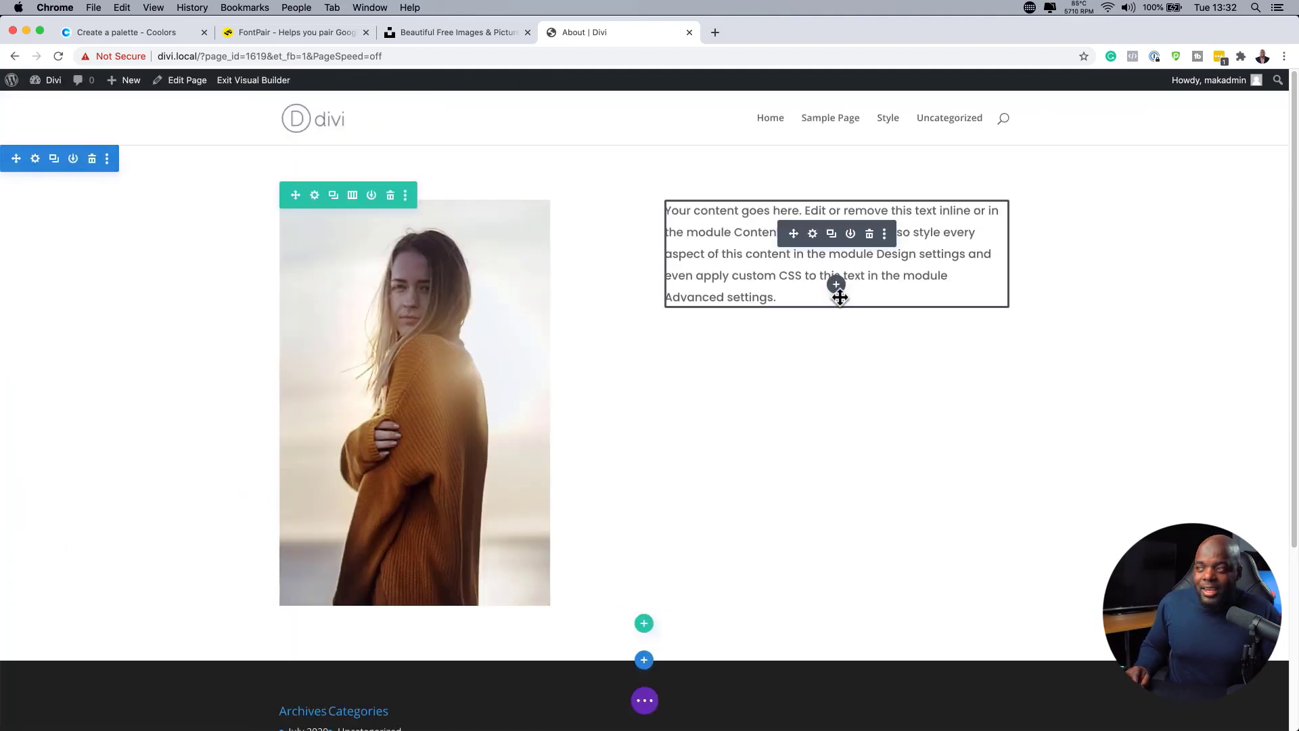
click(837, 285)
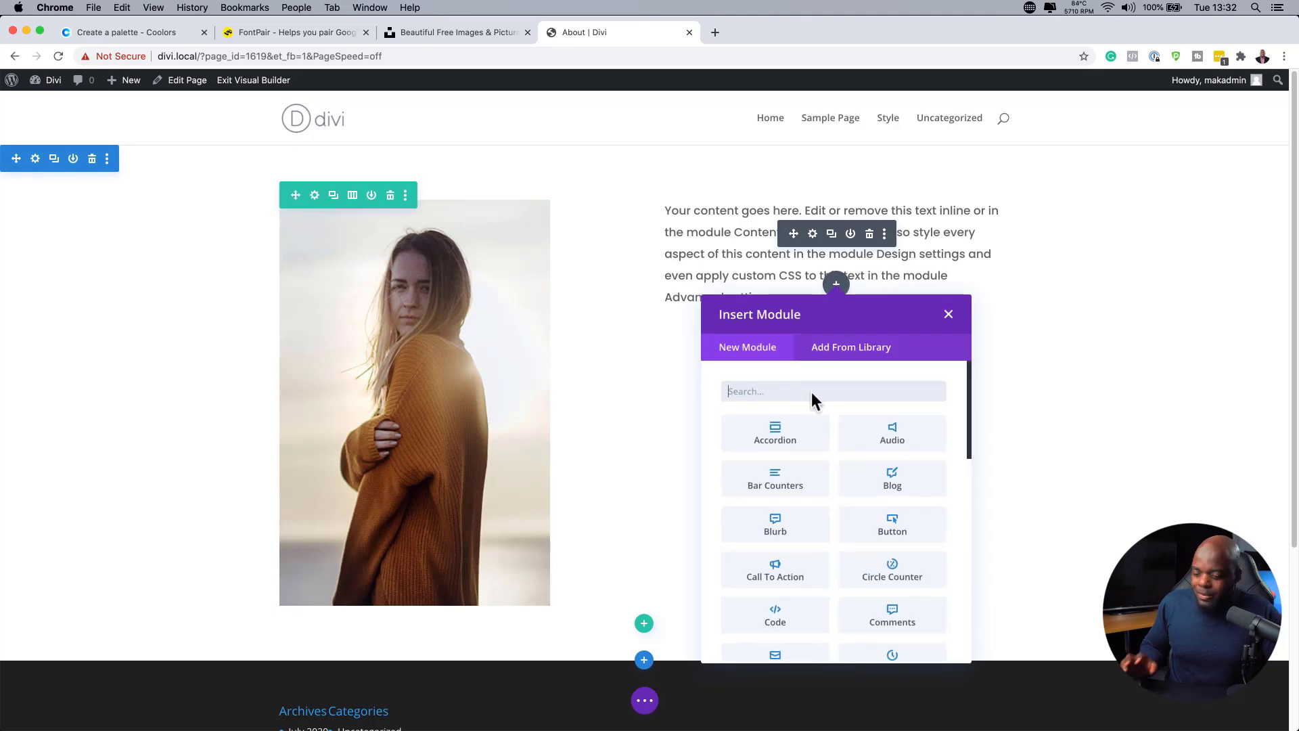
text(text)
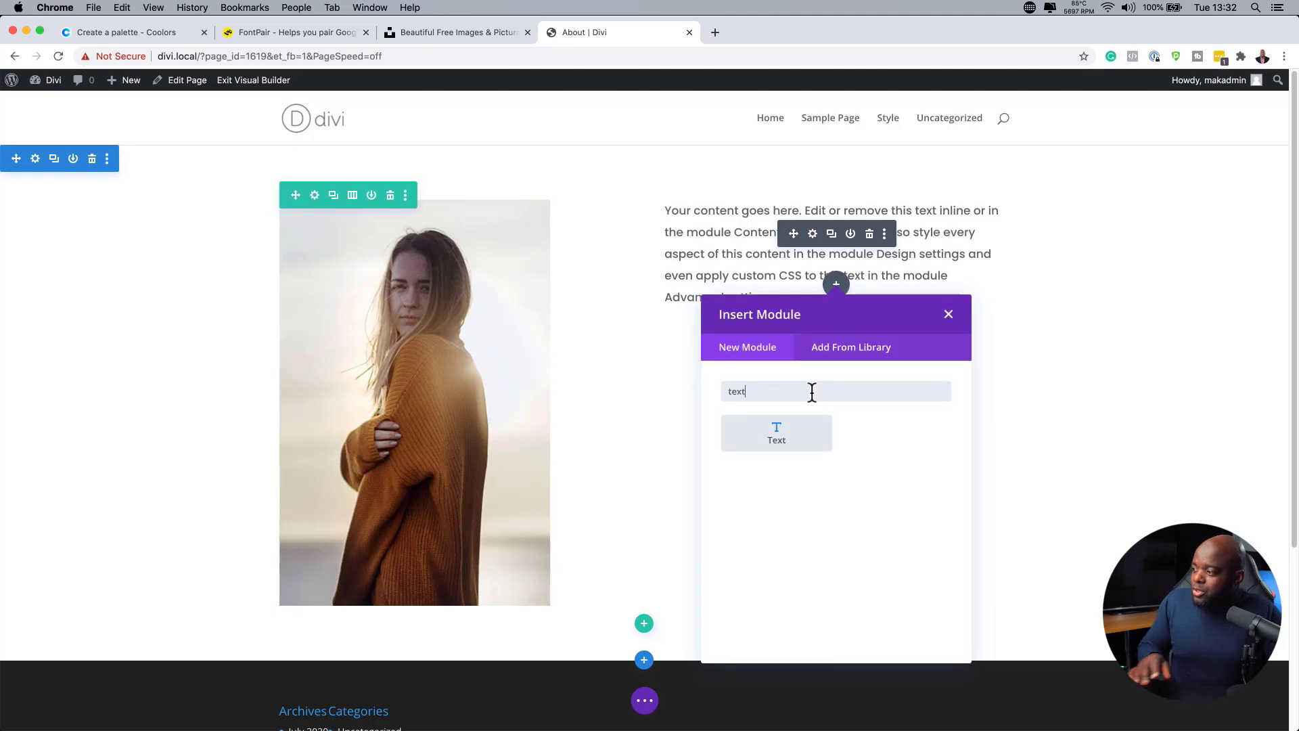
click(784, 434)
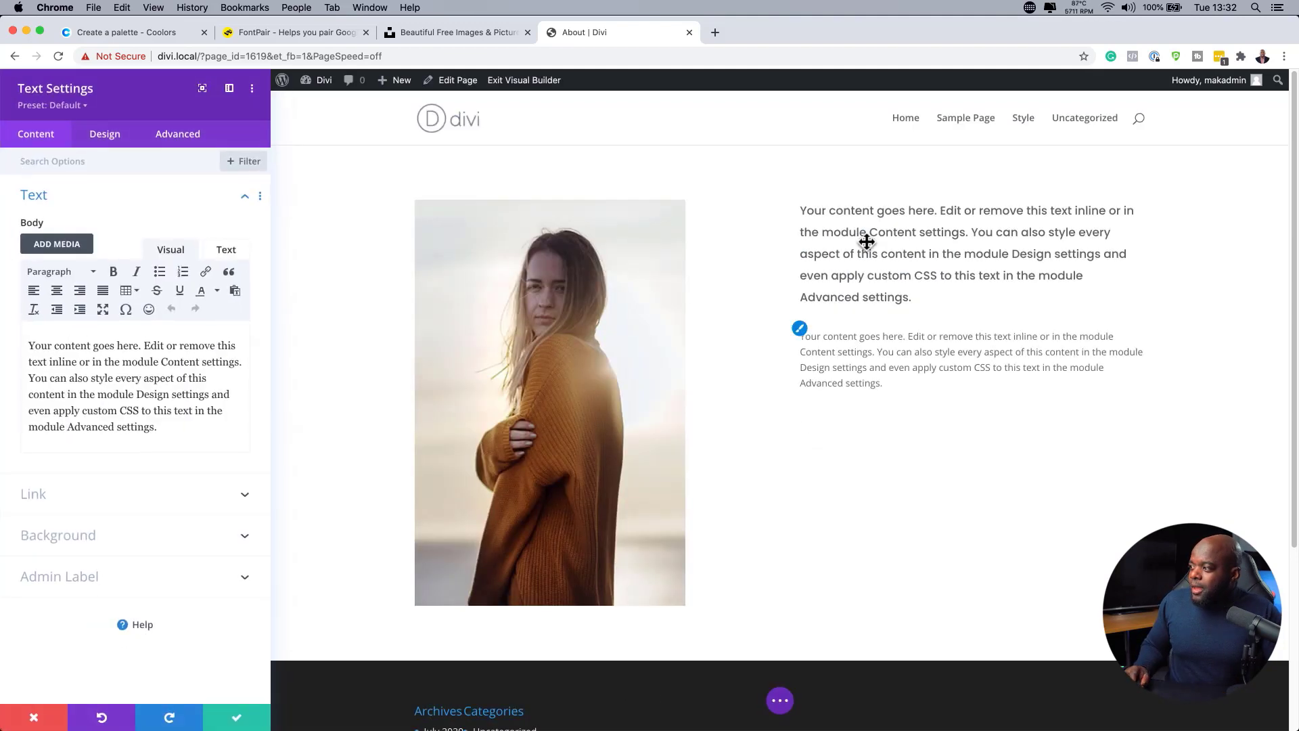
drag(177, 426, 9, 327)
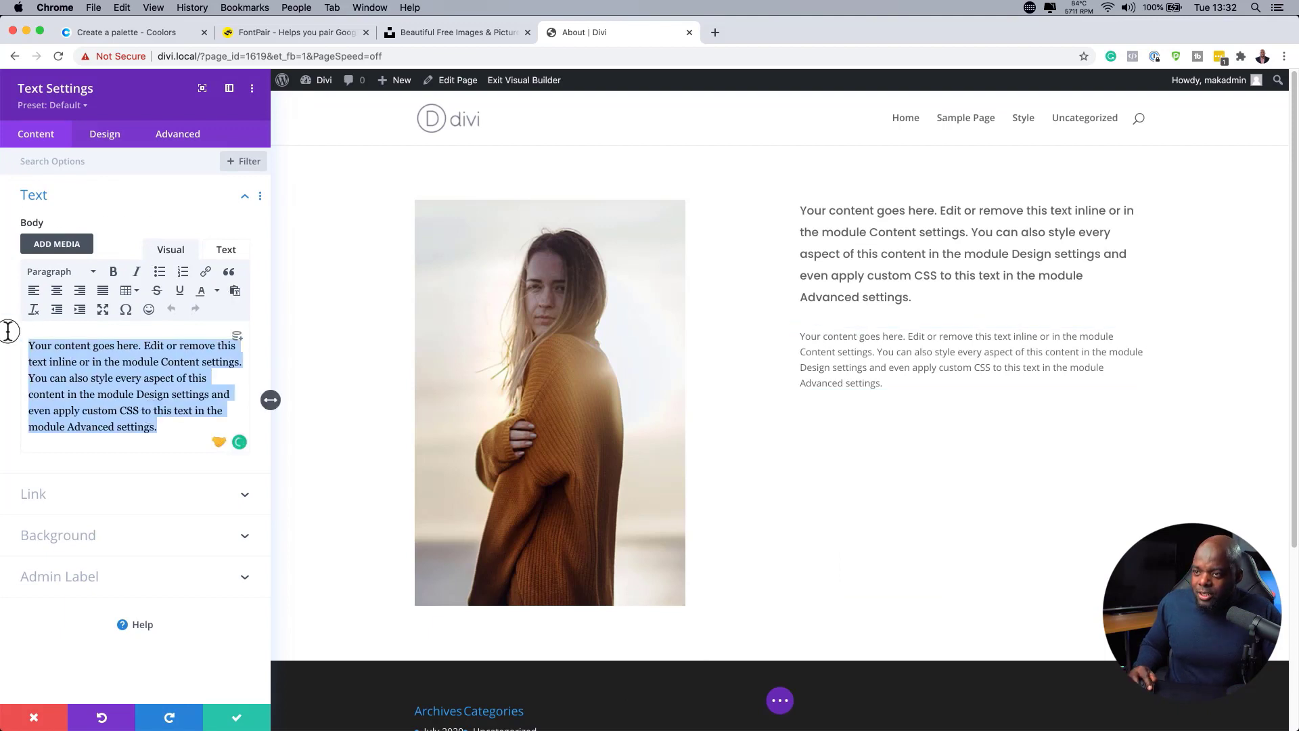
text(My Name )
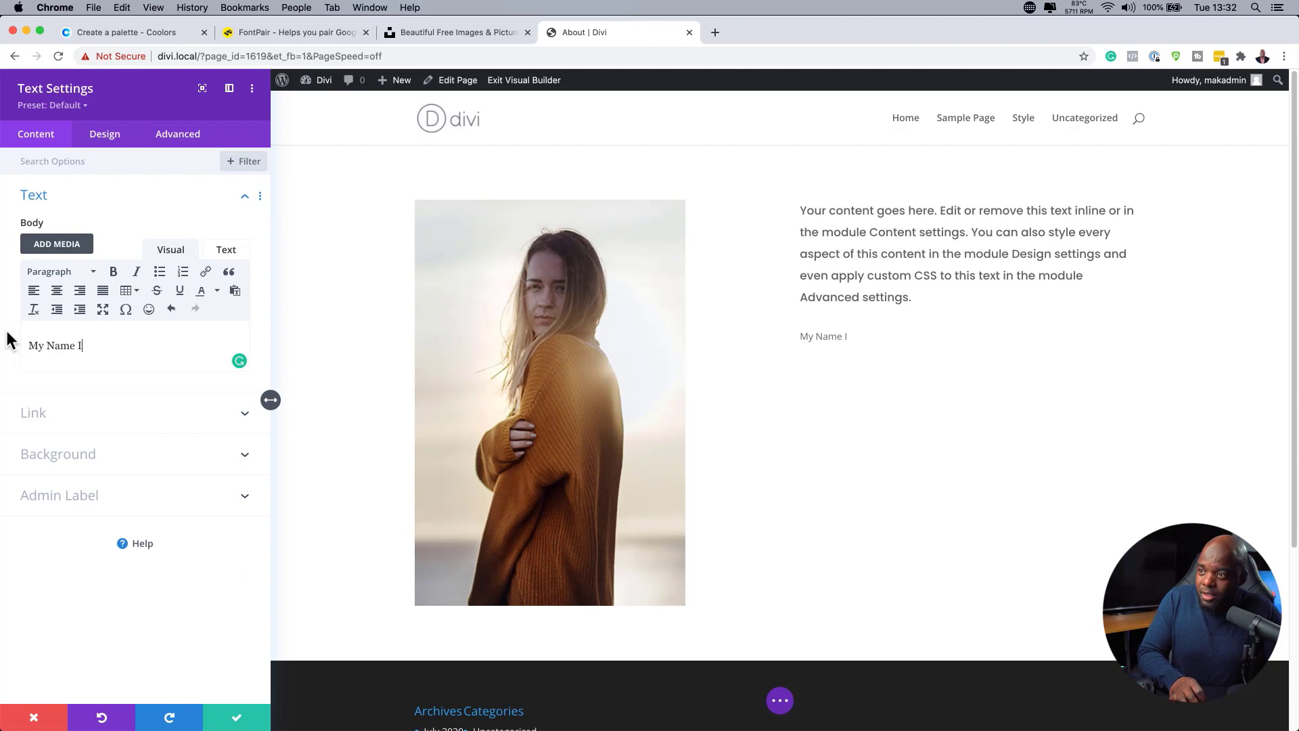
text(Is Mak)
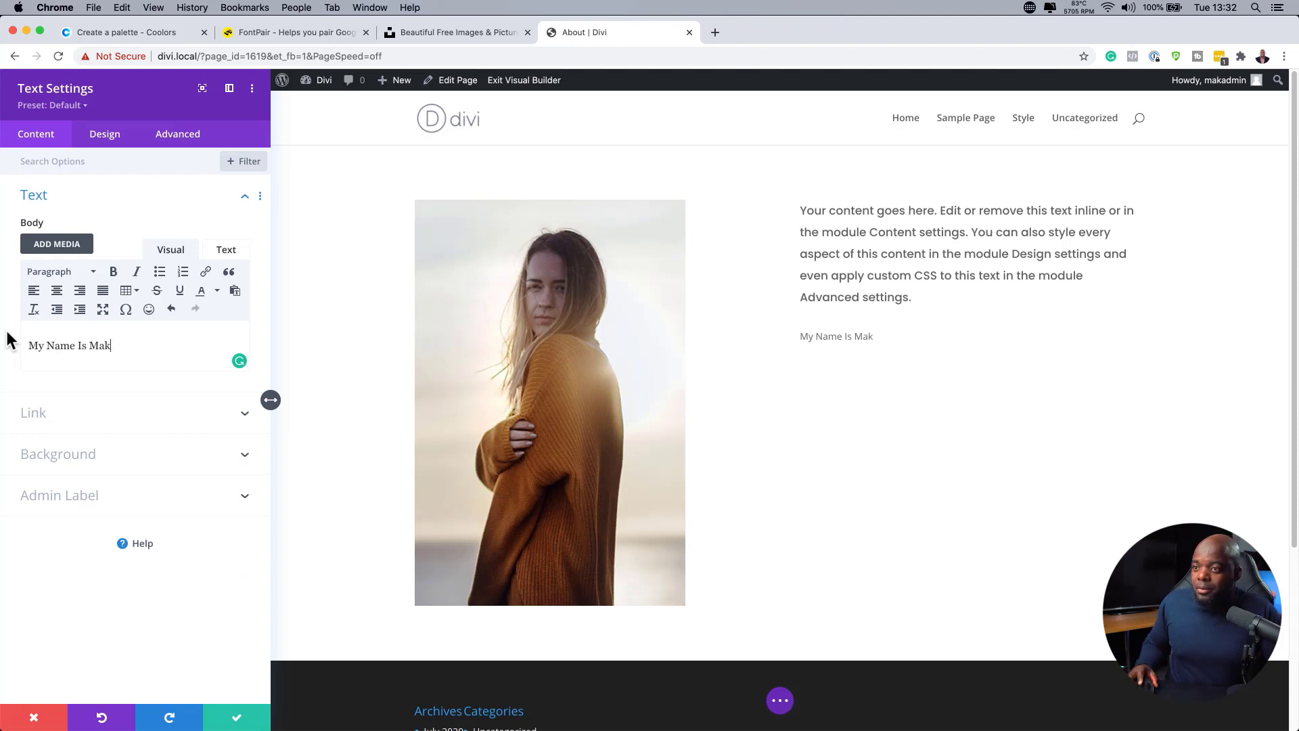
Format the name line in the new text module as Heading 1
drag(128, 345, 29, 289)
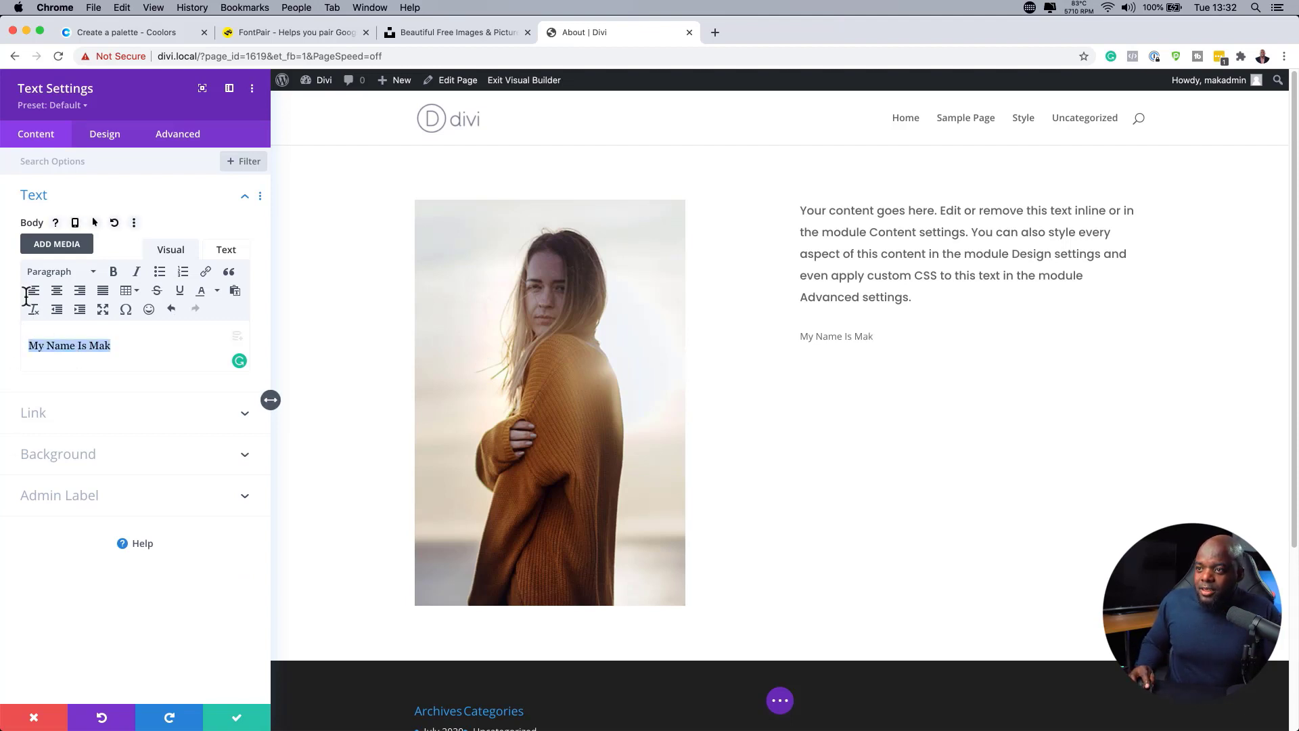
click(44, 278)
click(71, 335)
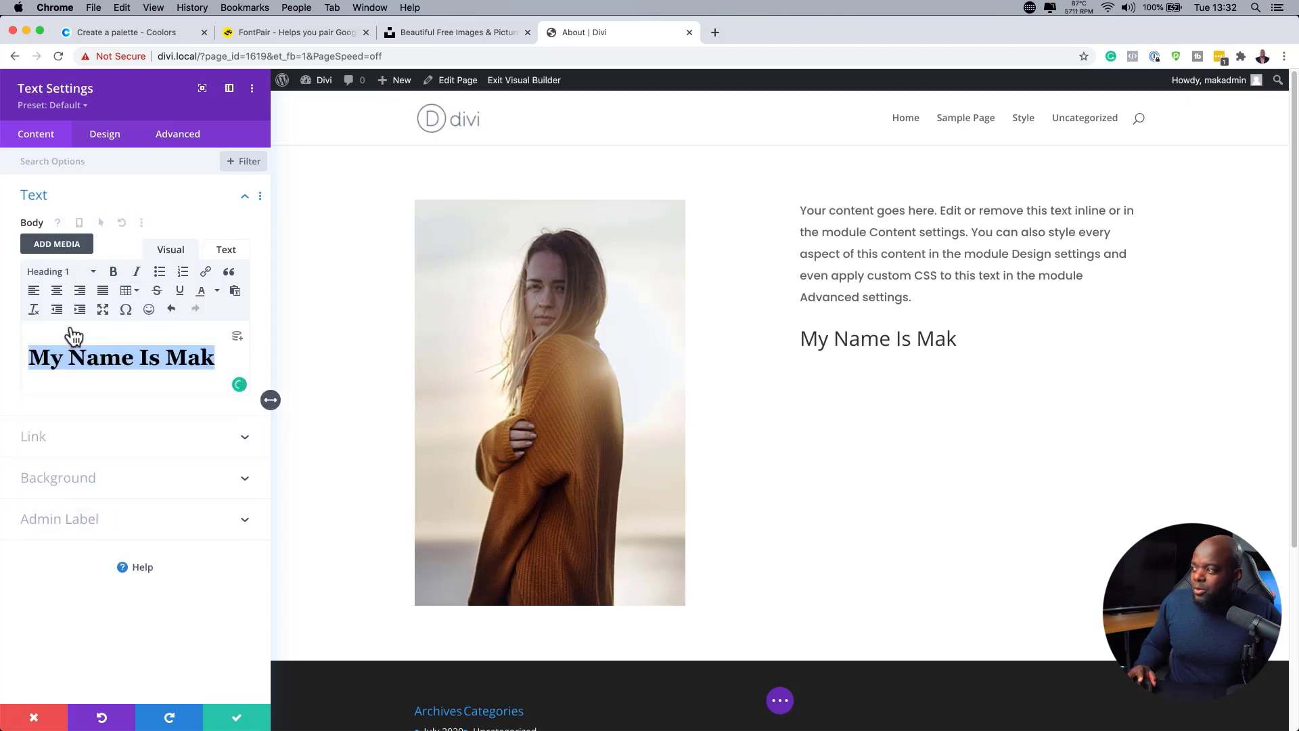
Apply the Headings preset to the name heading, save it, and move the module above the paragraph
click(76, 108)
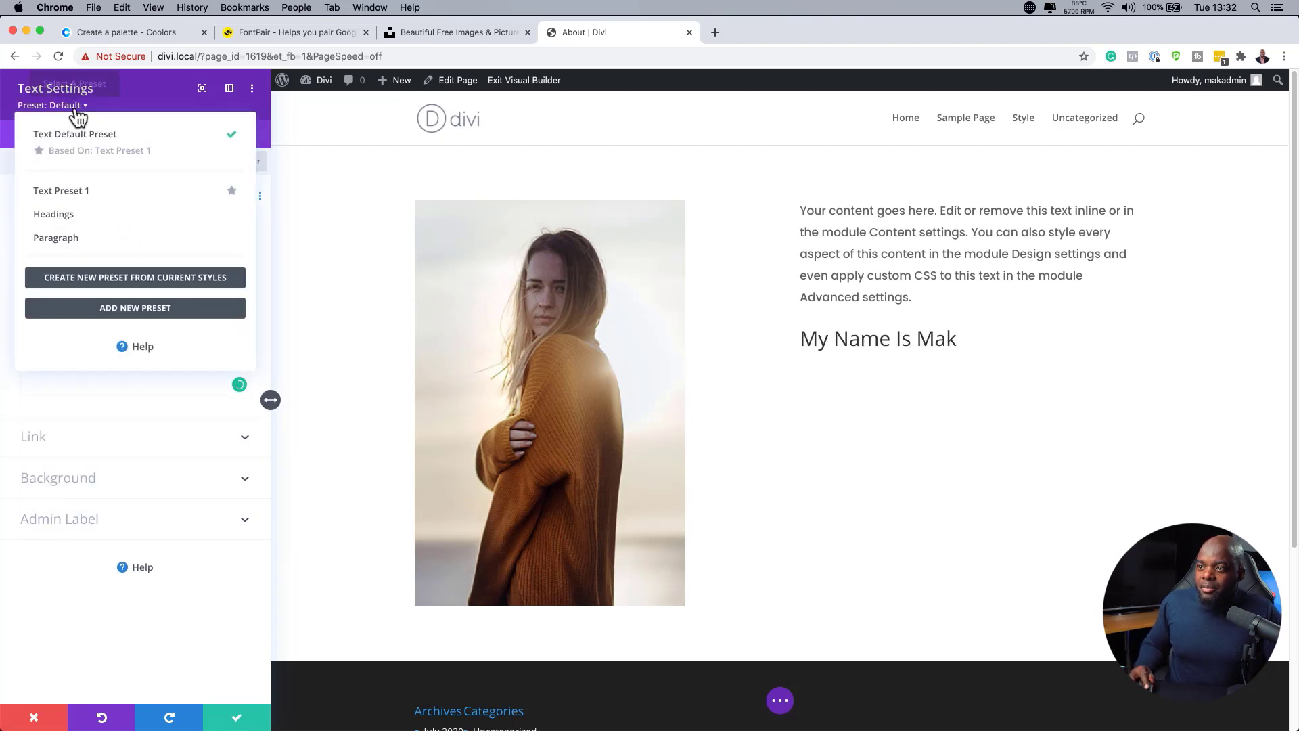
click(105, 217)
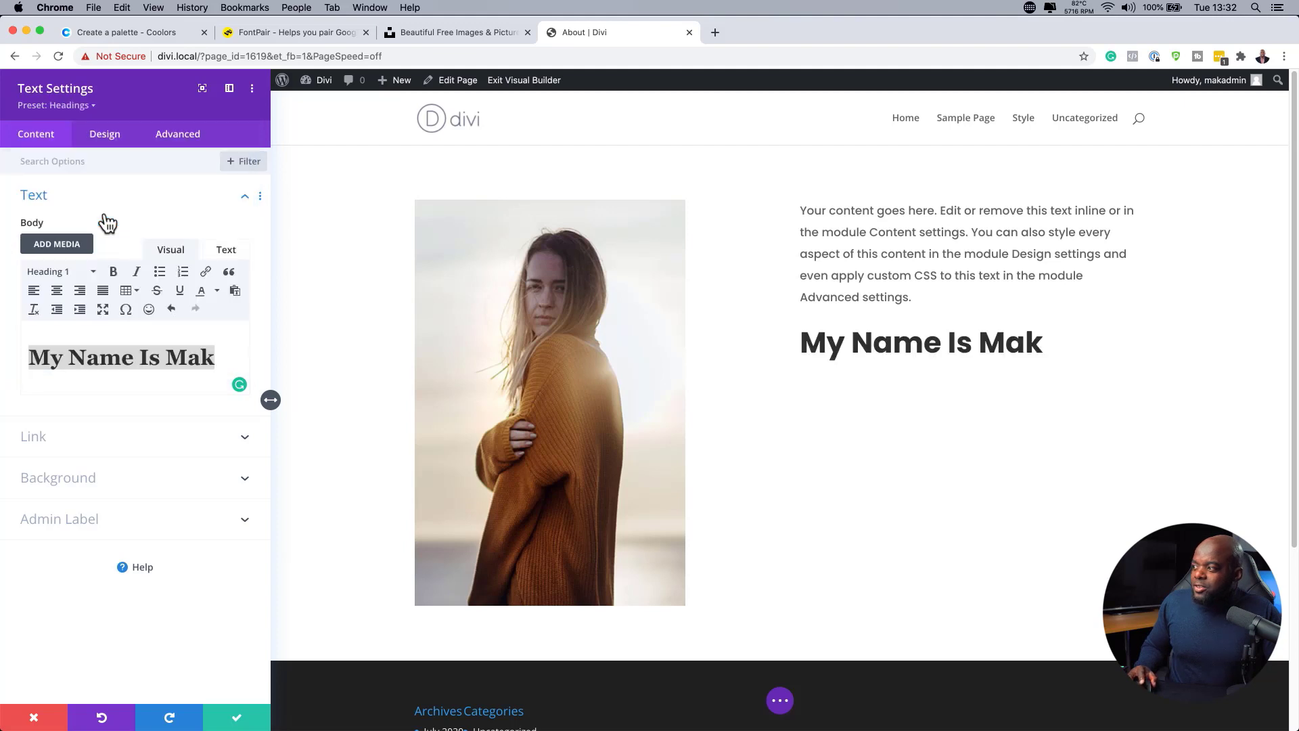
click(238, 717)
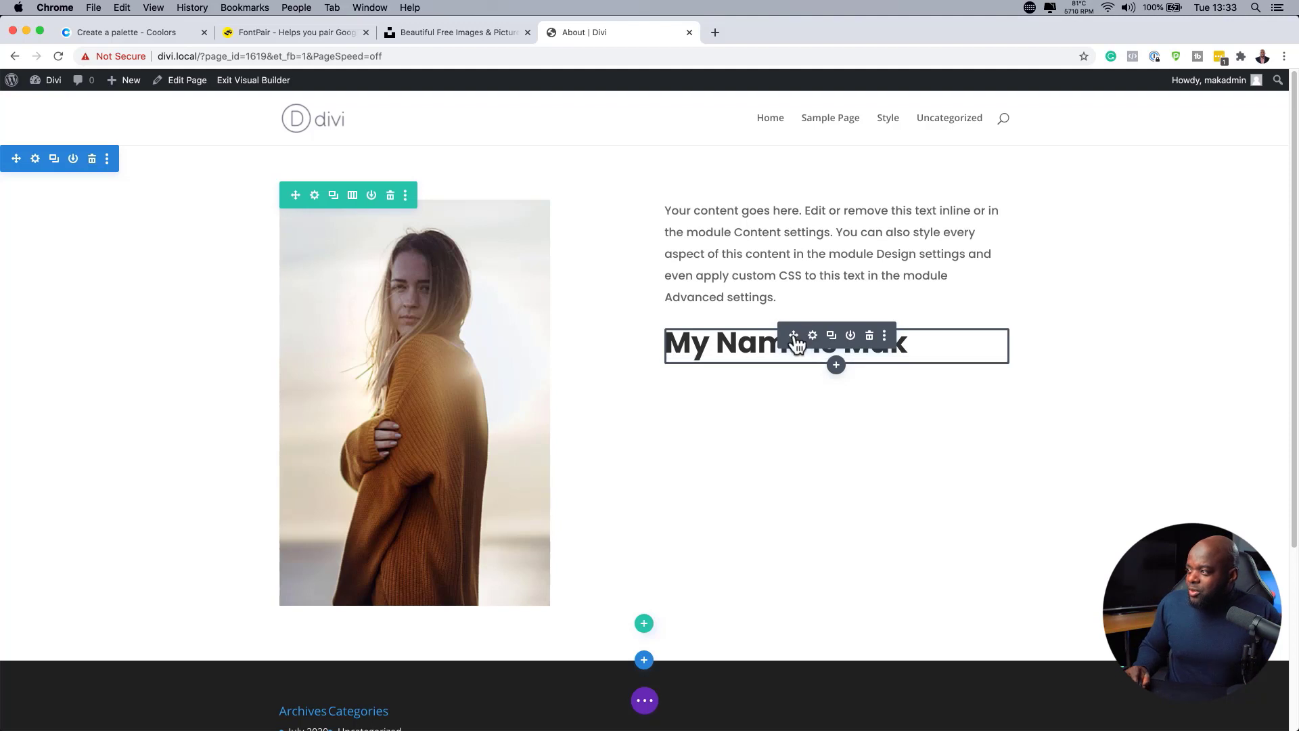
drag(798, 345, 781, 203)
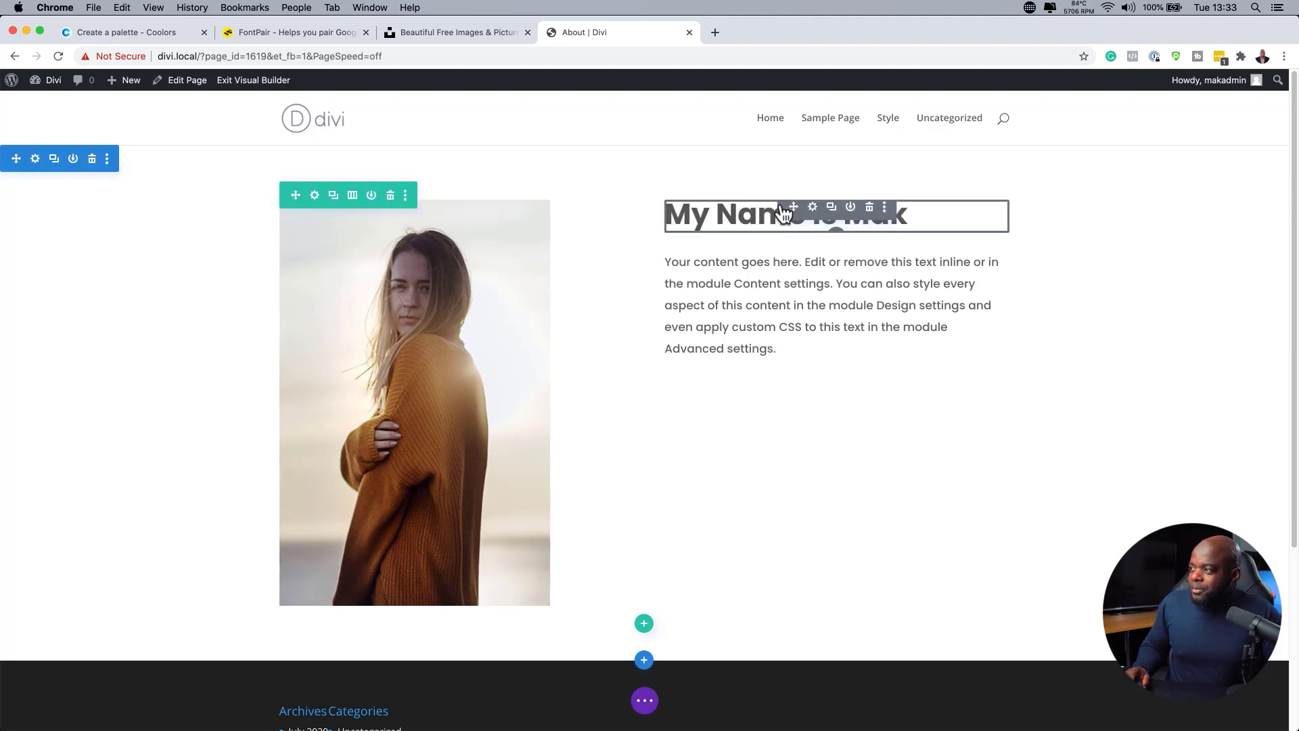
Insert a Button module below the paragraph, apply the Button One preset, and save it
click(837, 342)
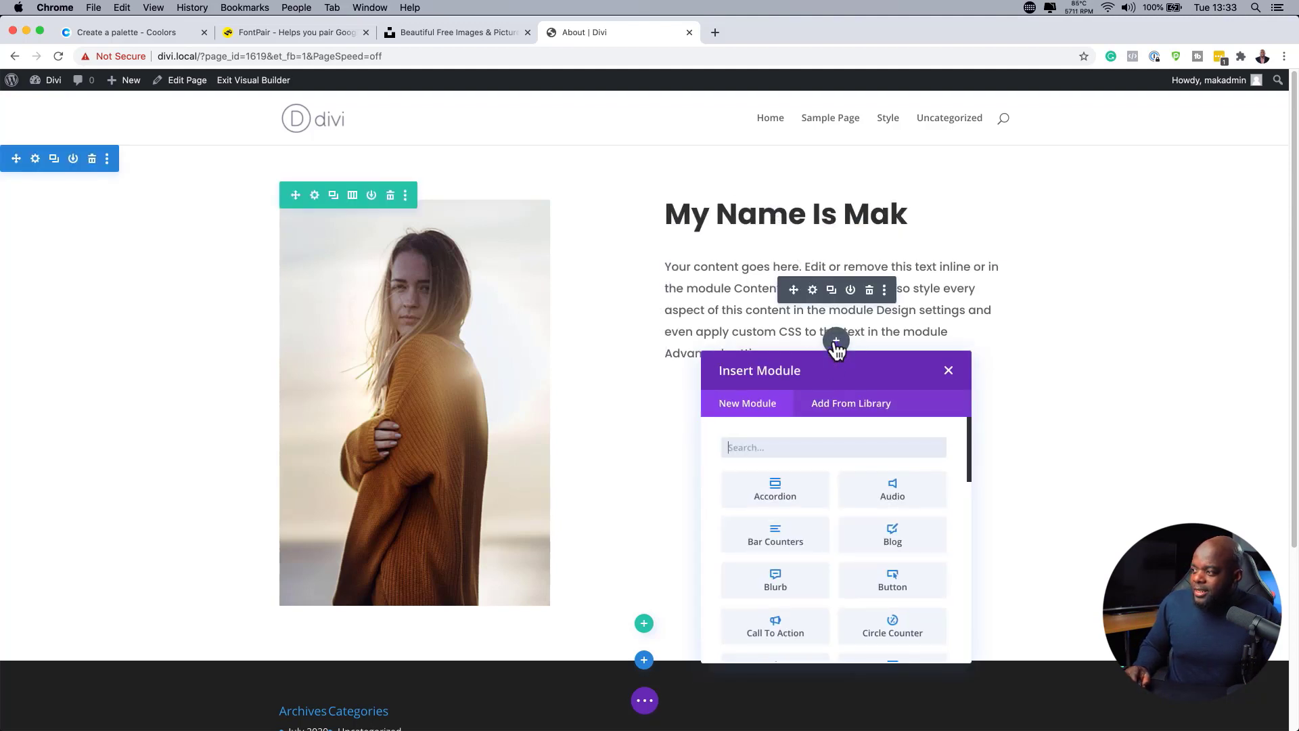
text(button)
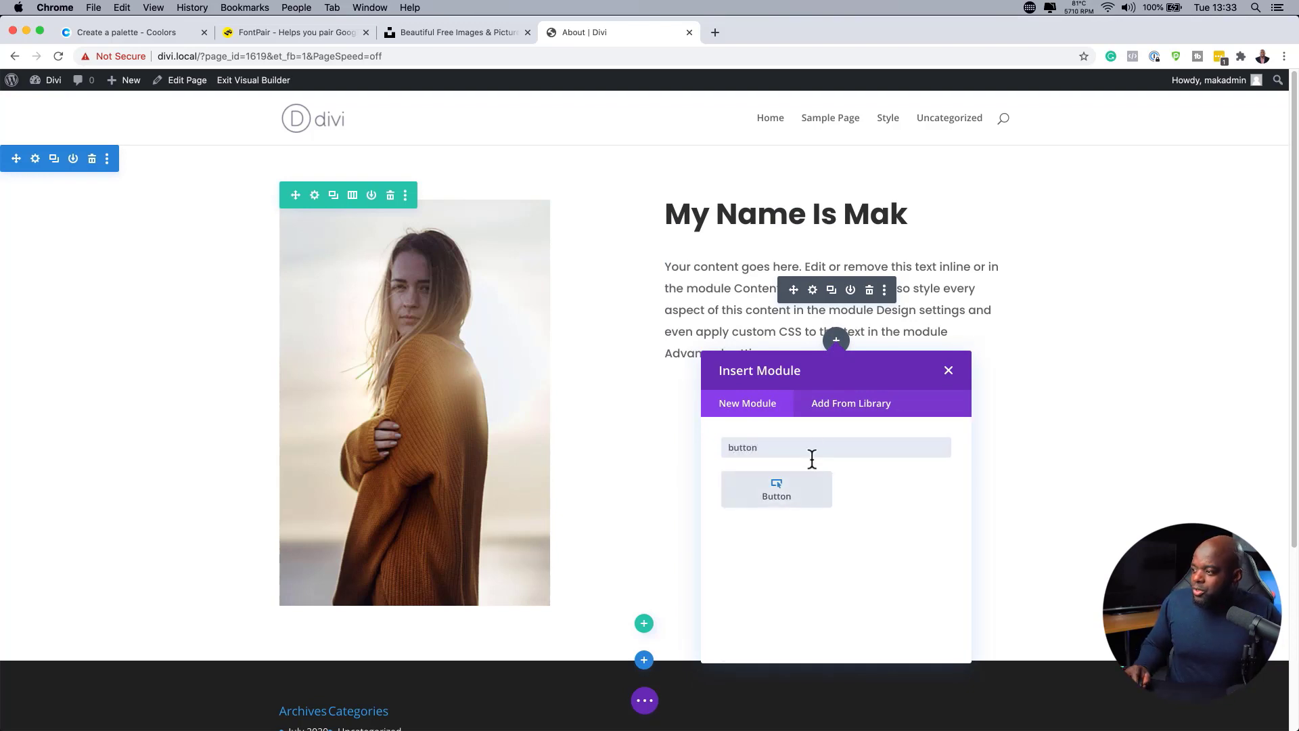
click(802, 509)
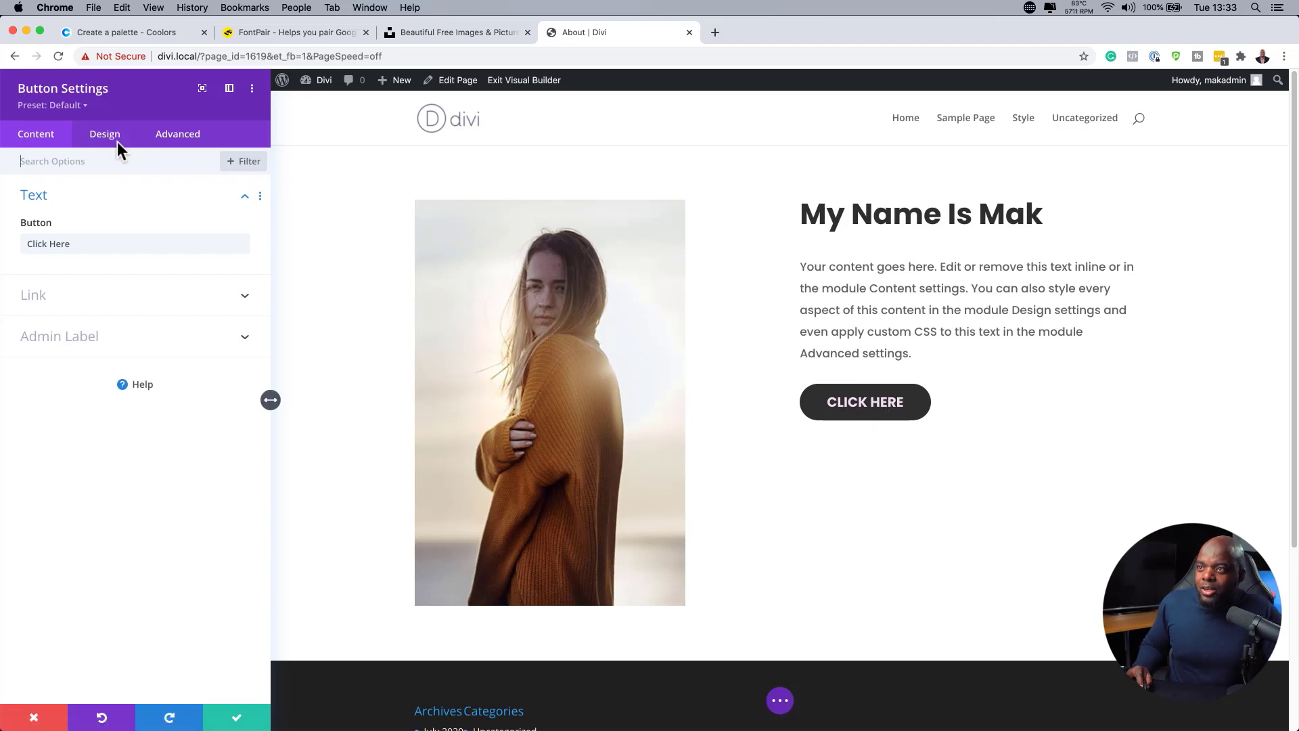
click(74, 106)
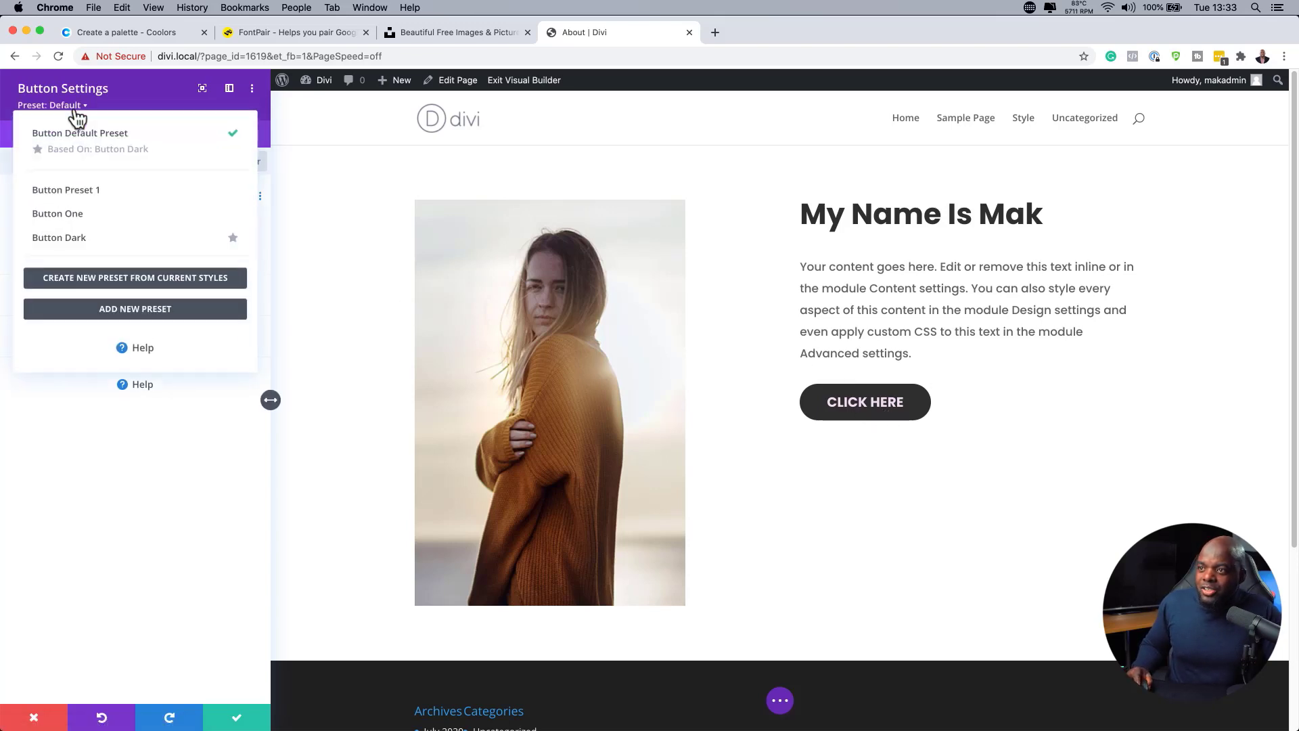
click(109, 215)
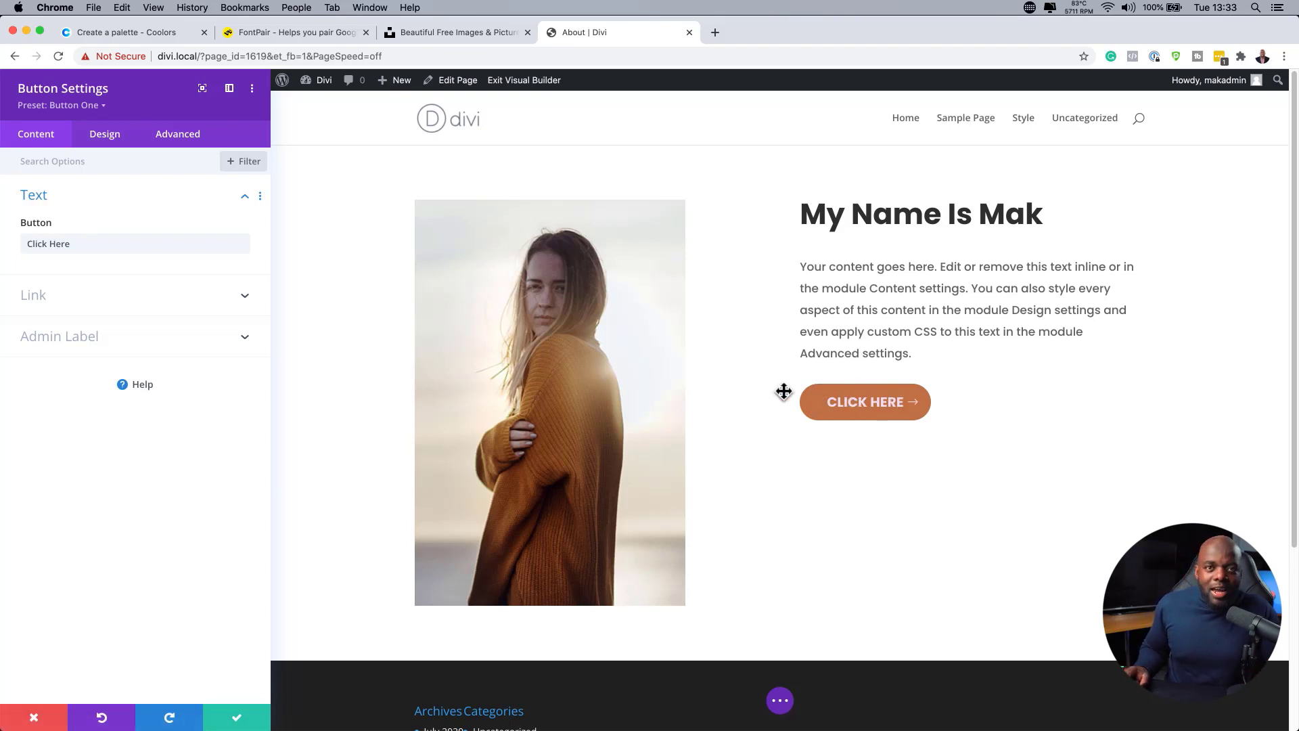
click(66, 107)
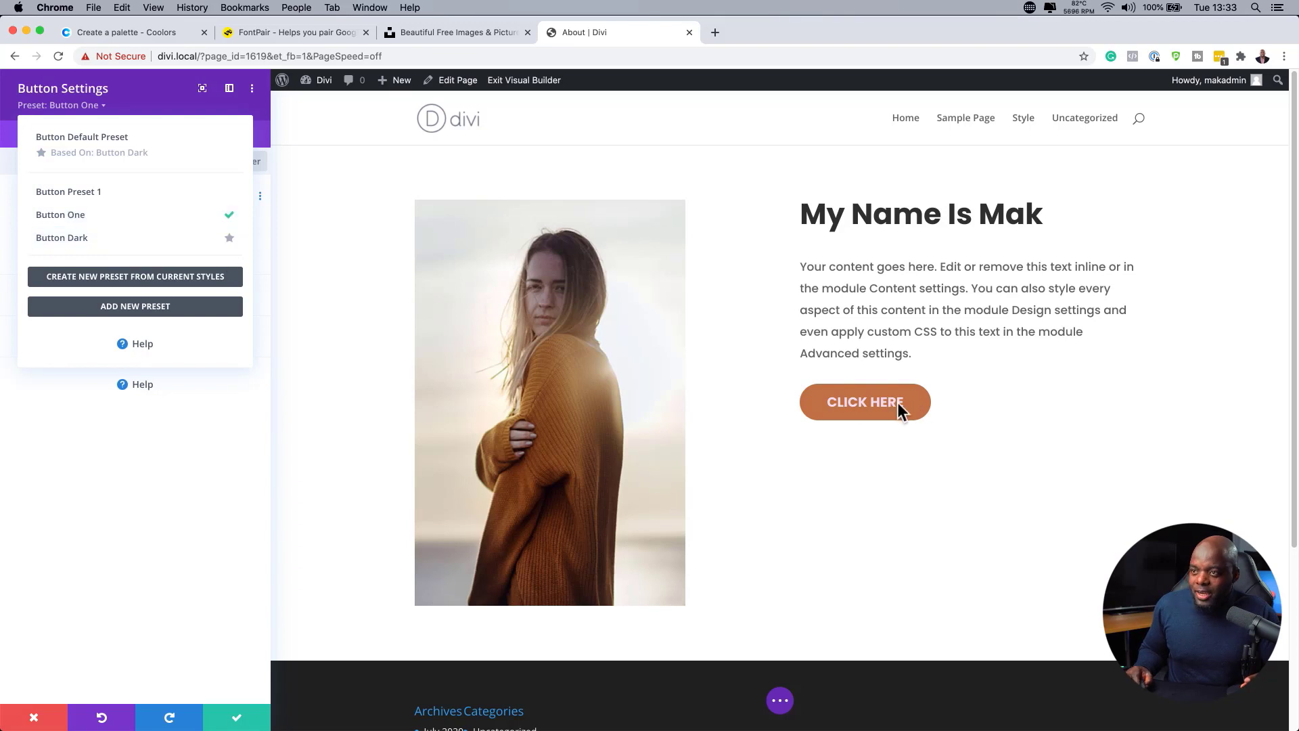
click(194, 449)
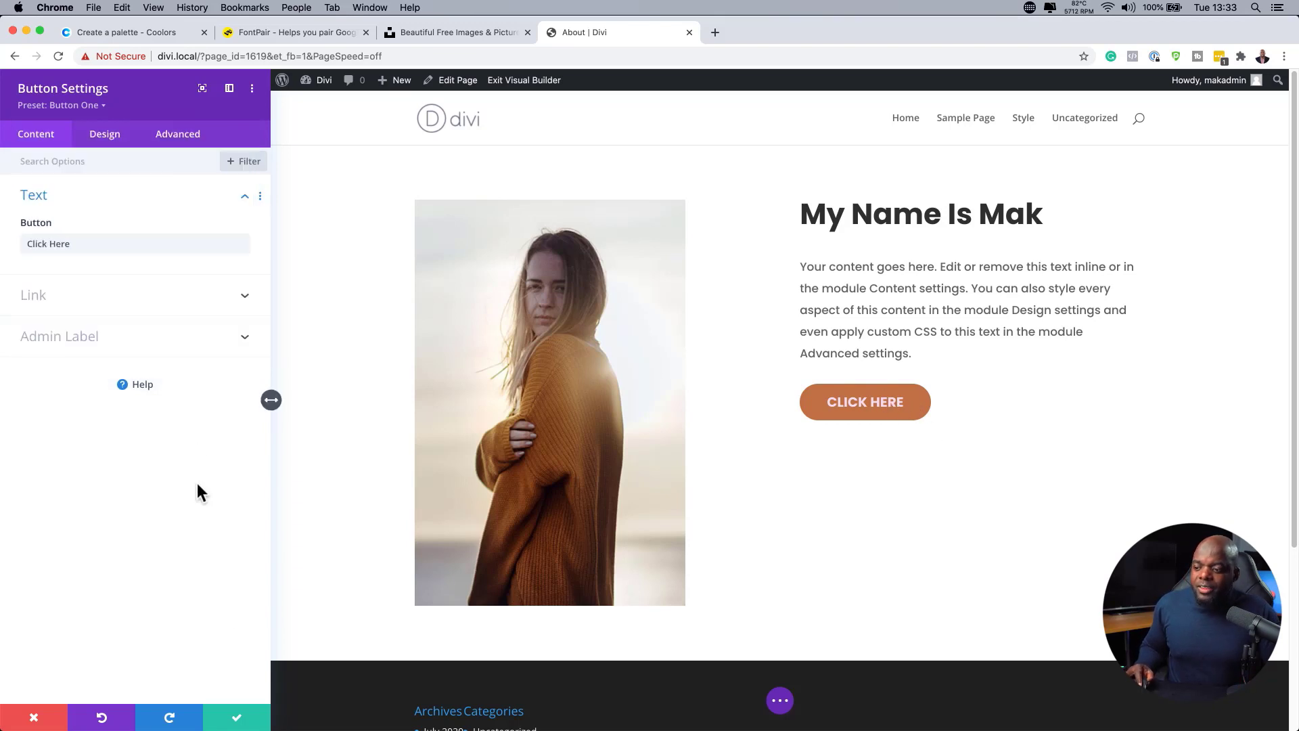
click(239, 718)
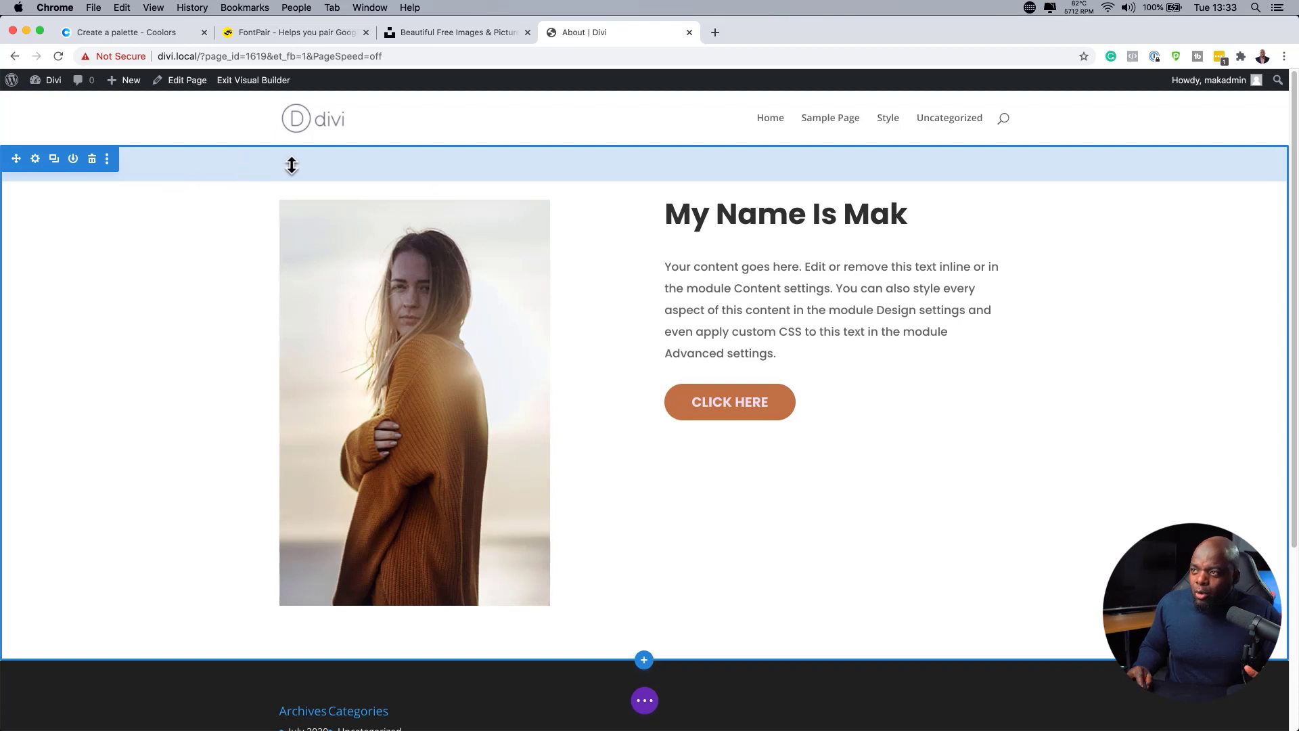
Apply the Section Padding preset to the section containing the portrait and text
click(36, 158)
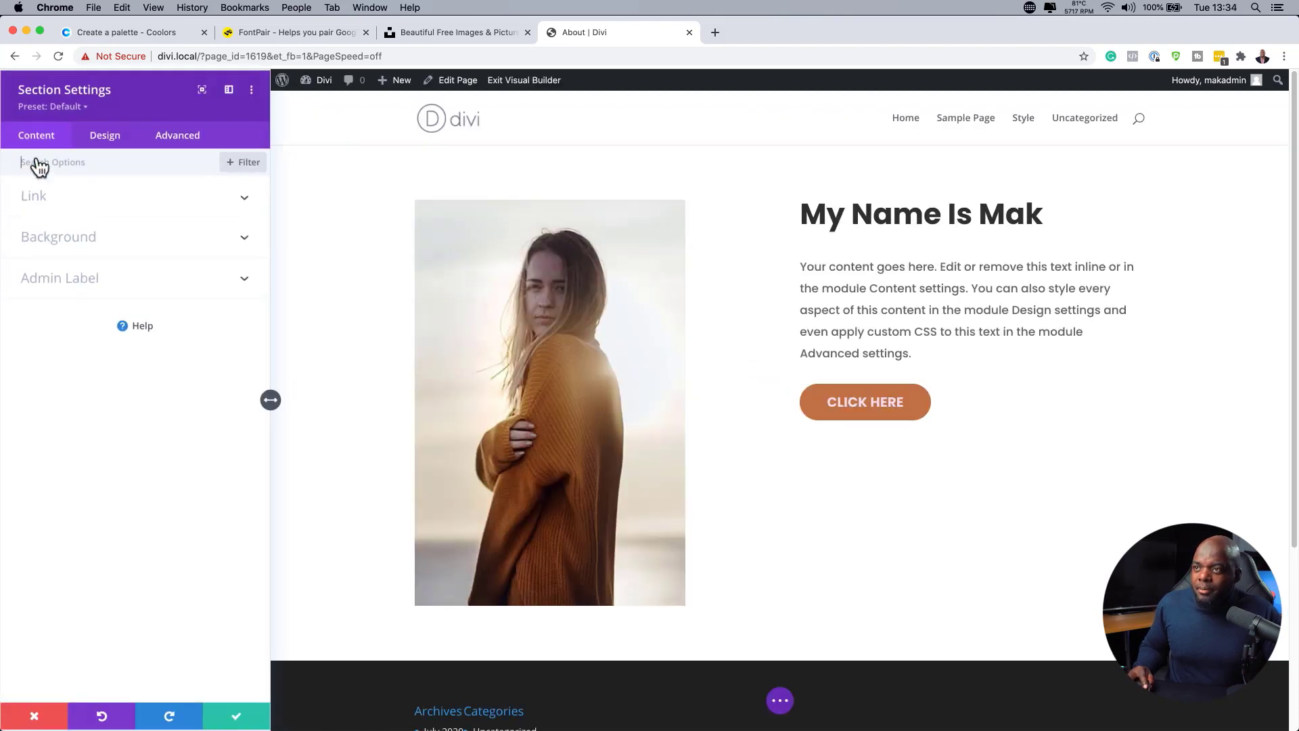
click(82, 106)
mouse_move(139, 222)
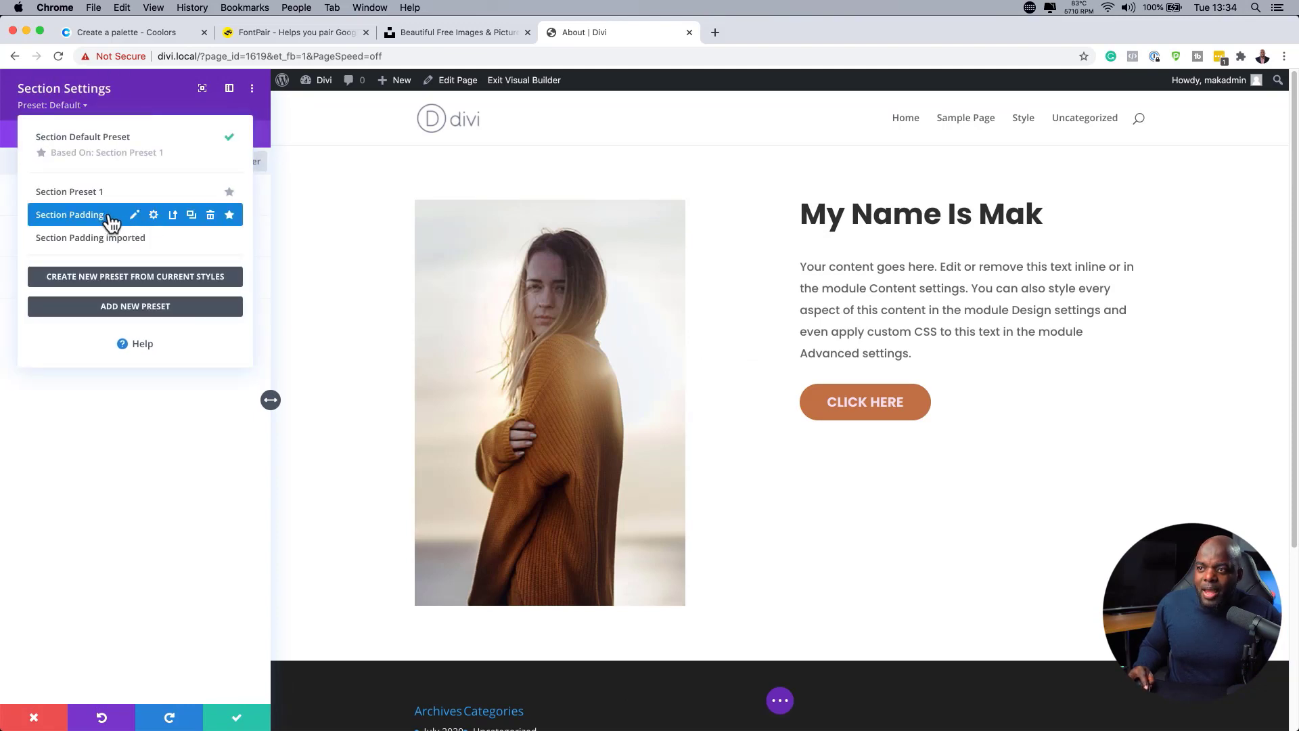
click(110, 213)
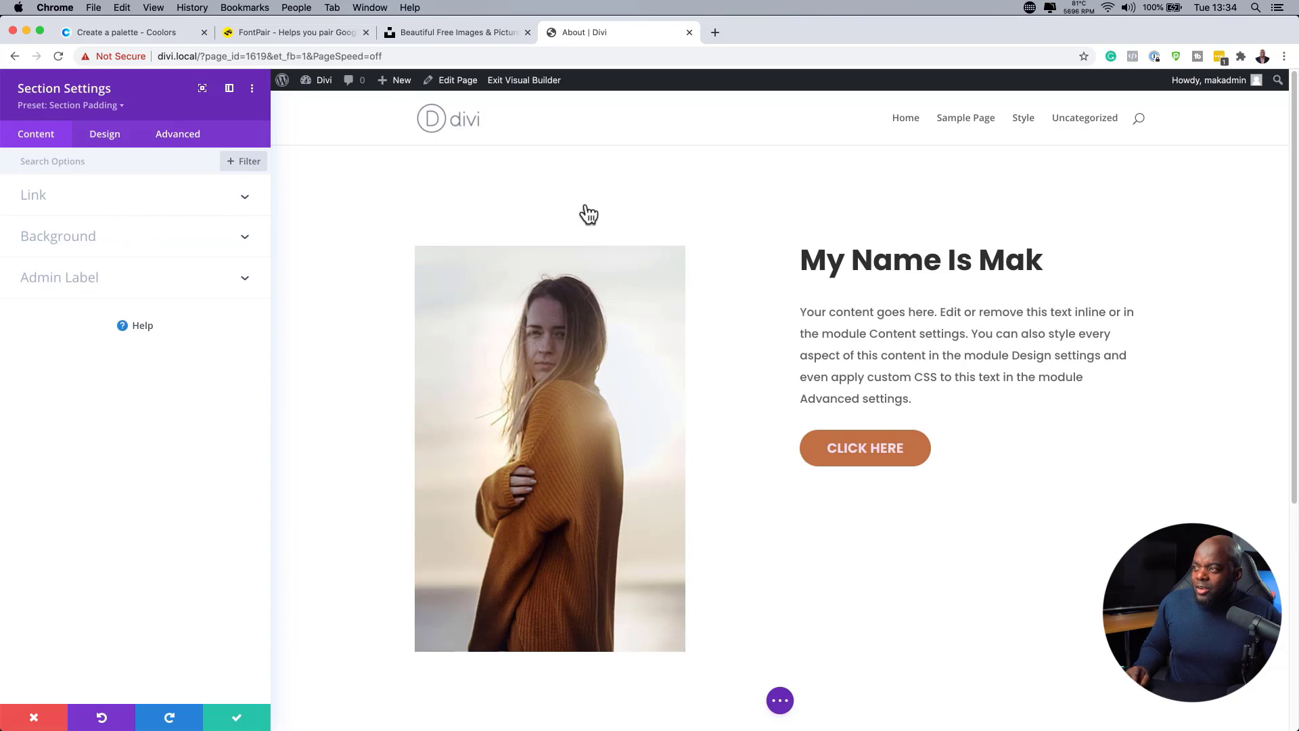
Assign Section Padding as the site-wide default section preset and save the section settings
click(98, 107)
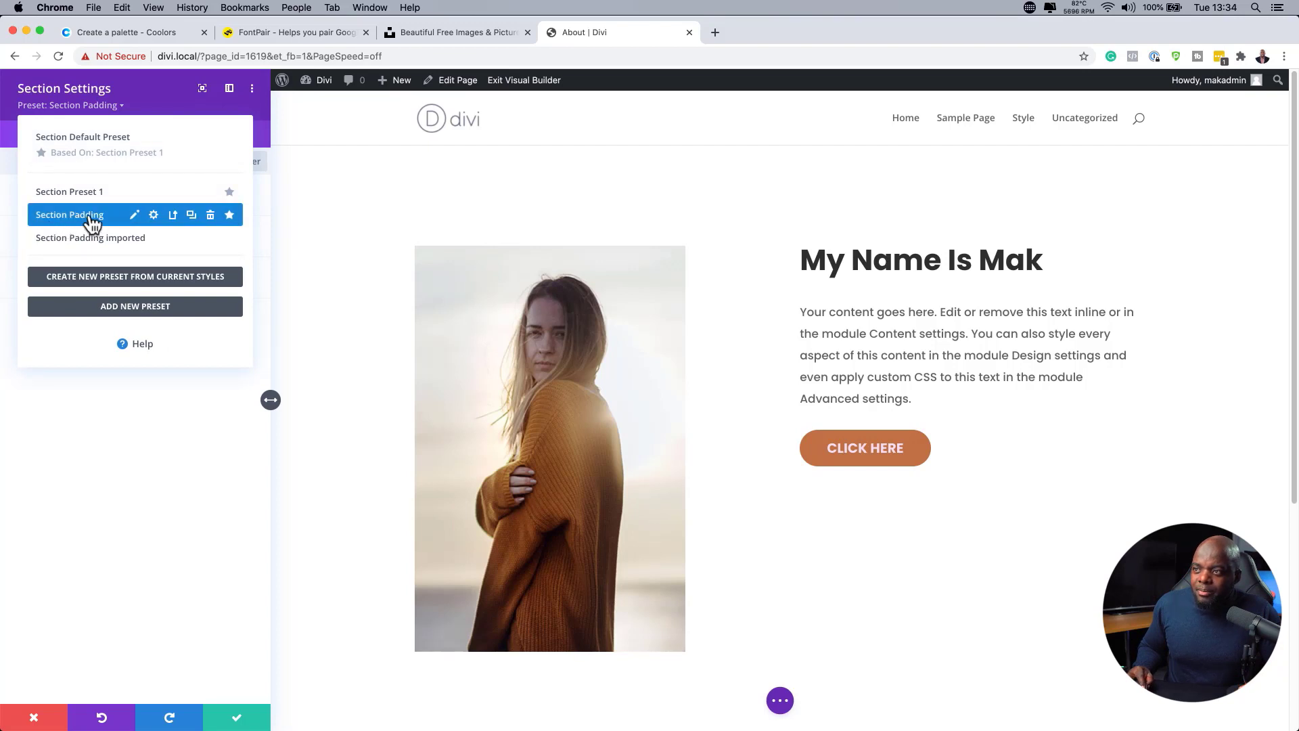
click(230, 215)
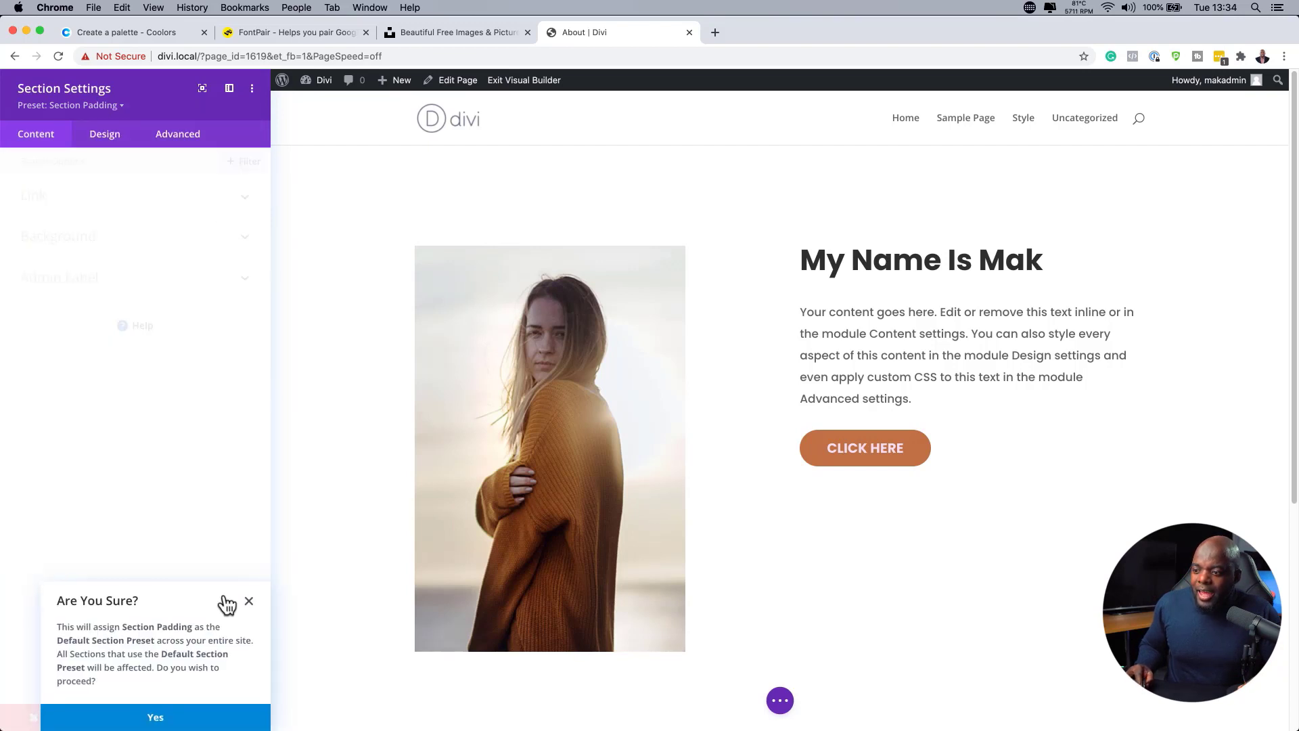
click(217, 717)
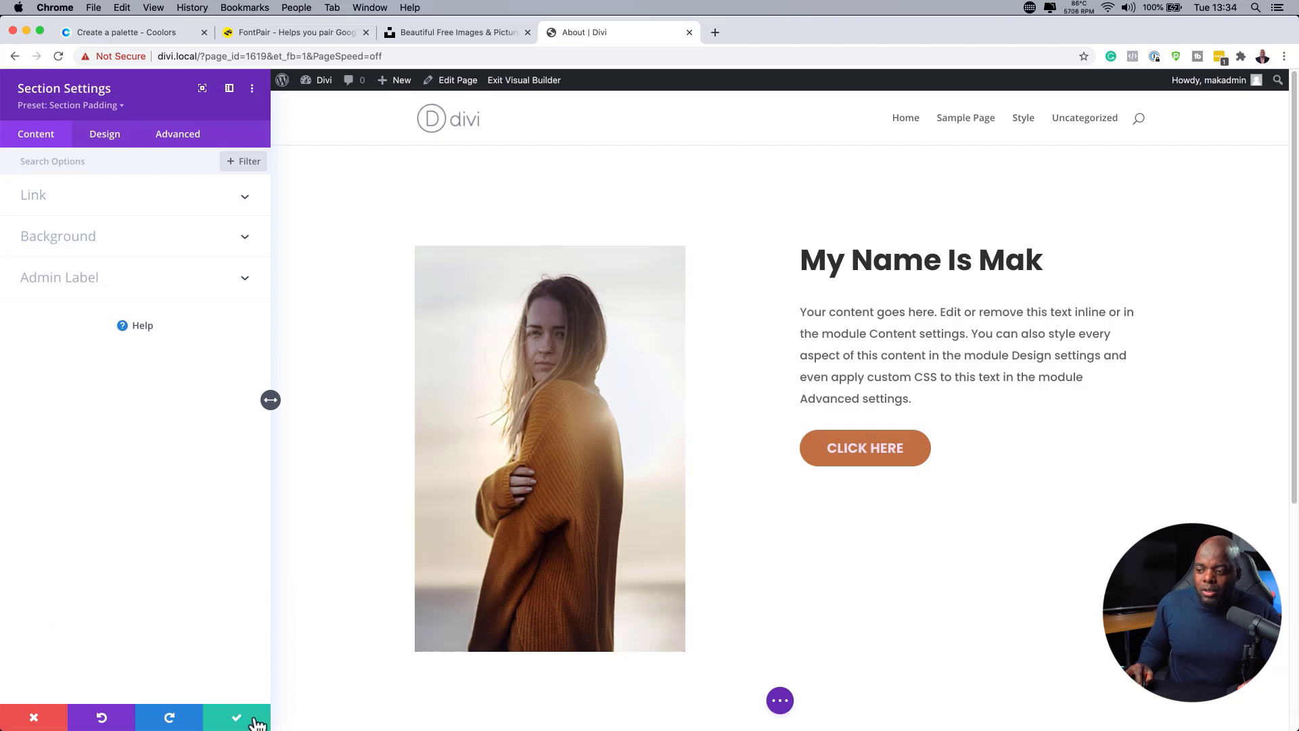
click(257, 722)
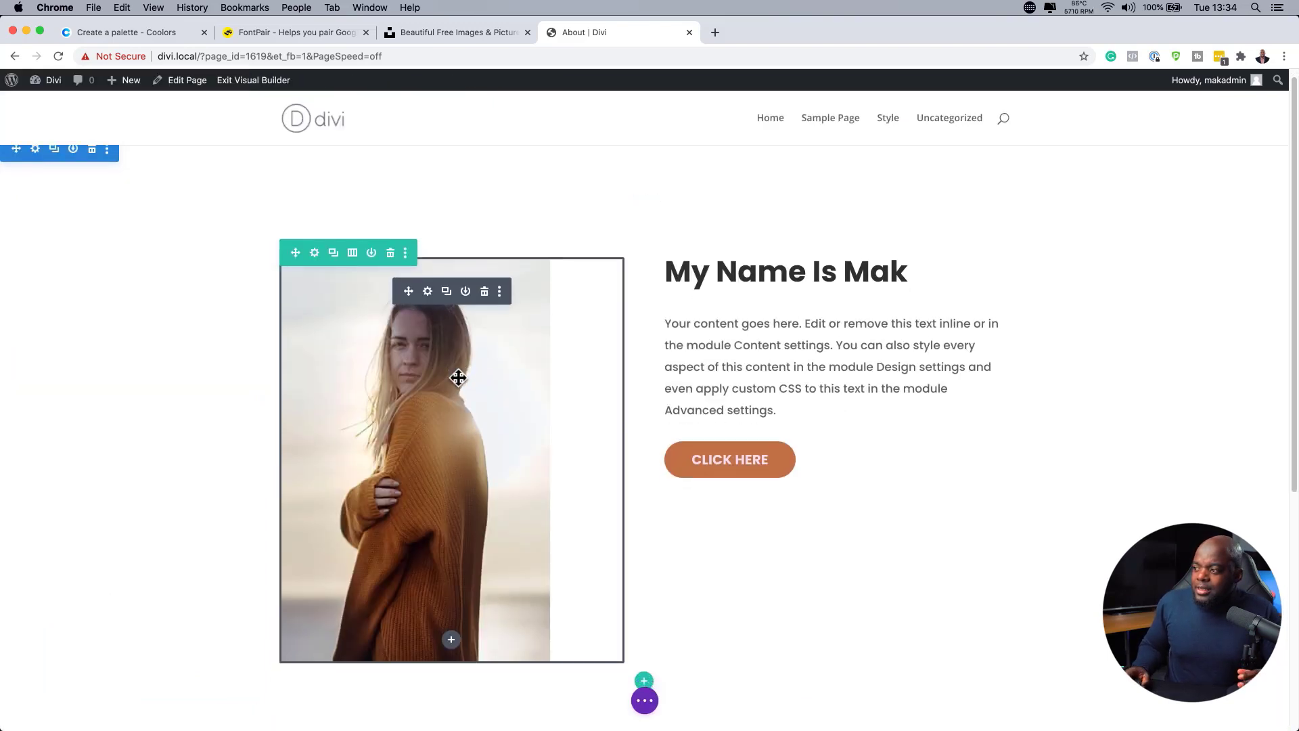
Add a regular section with an empty single-column row below the portrait section
scroll(451, 376, down, 4)
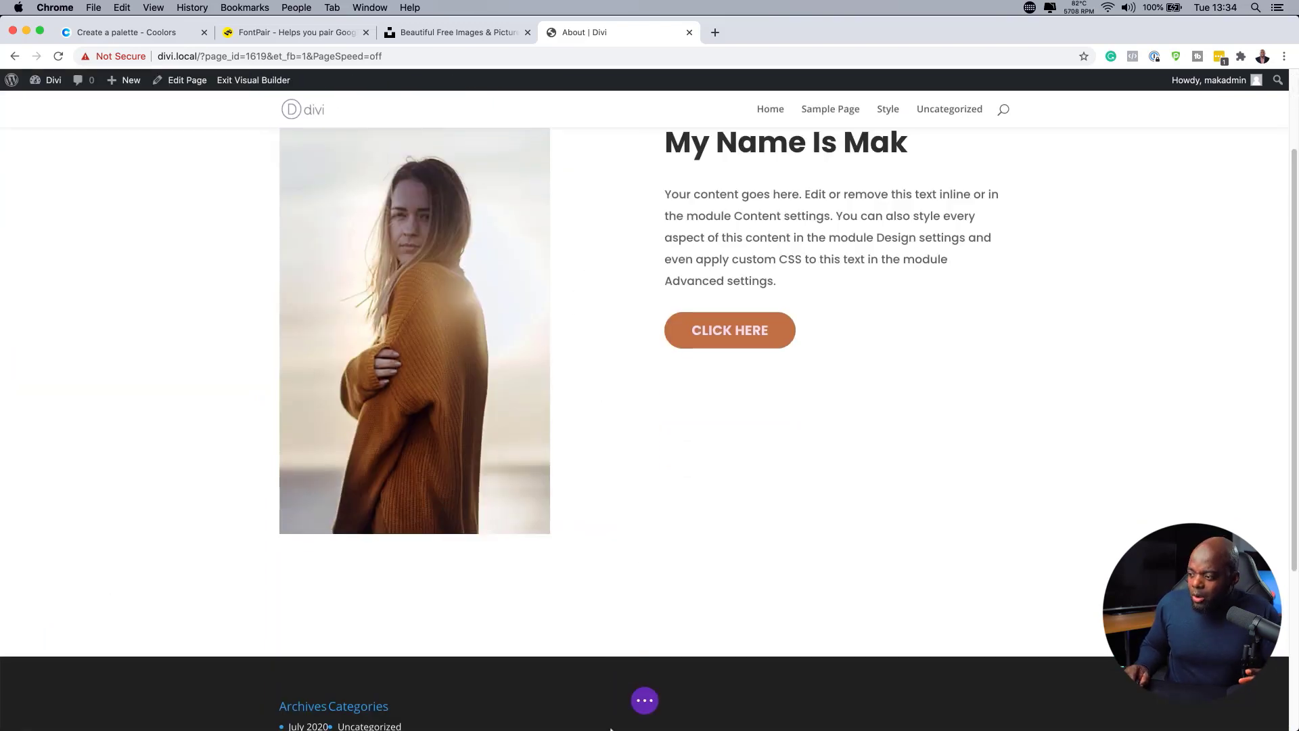
click(623, 655)
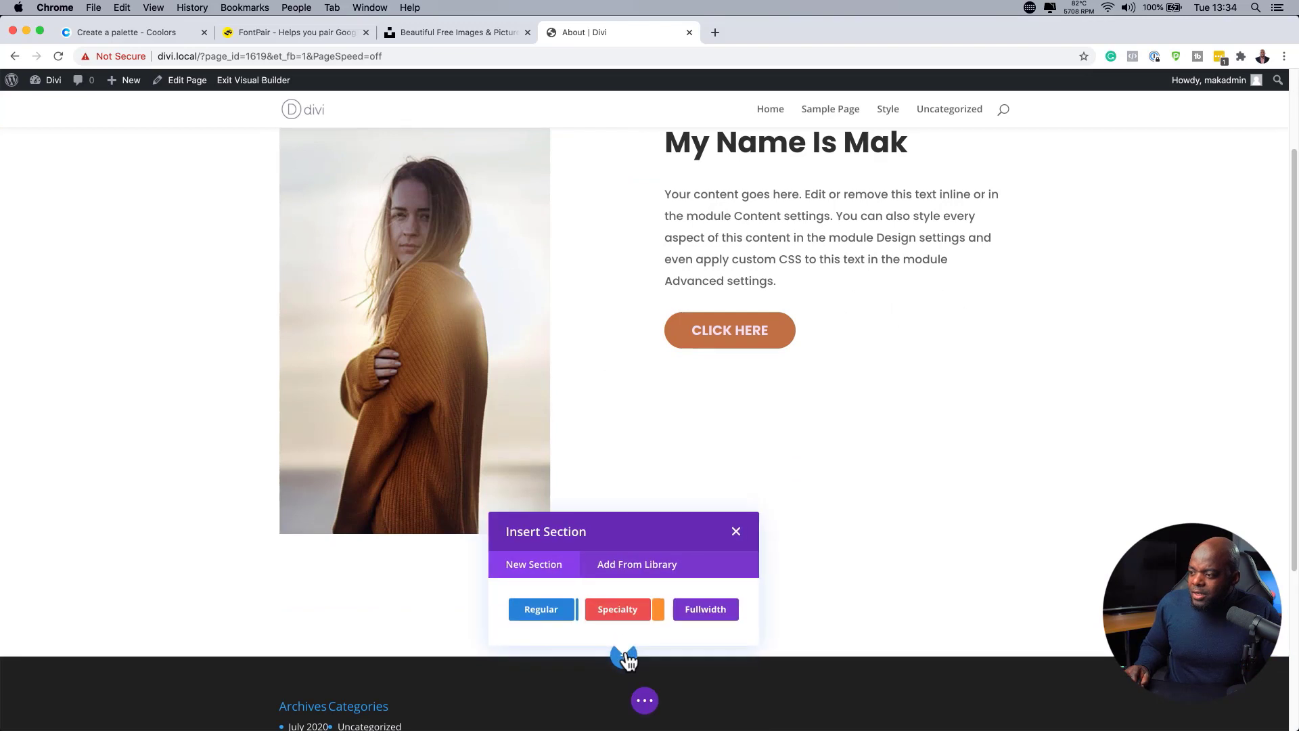
click(550, 611)
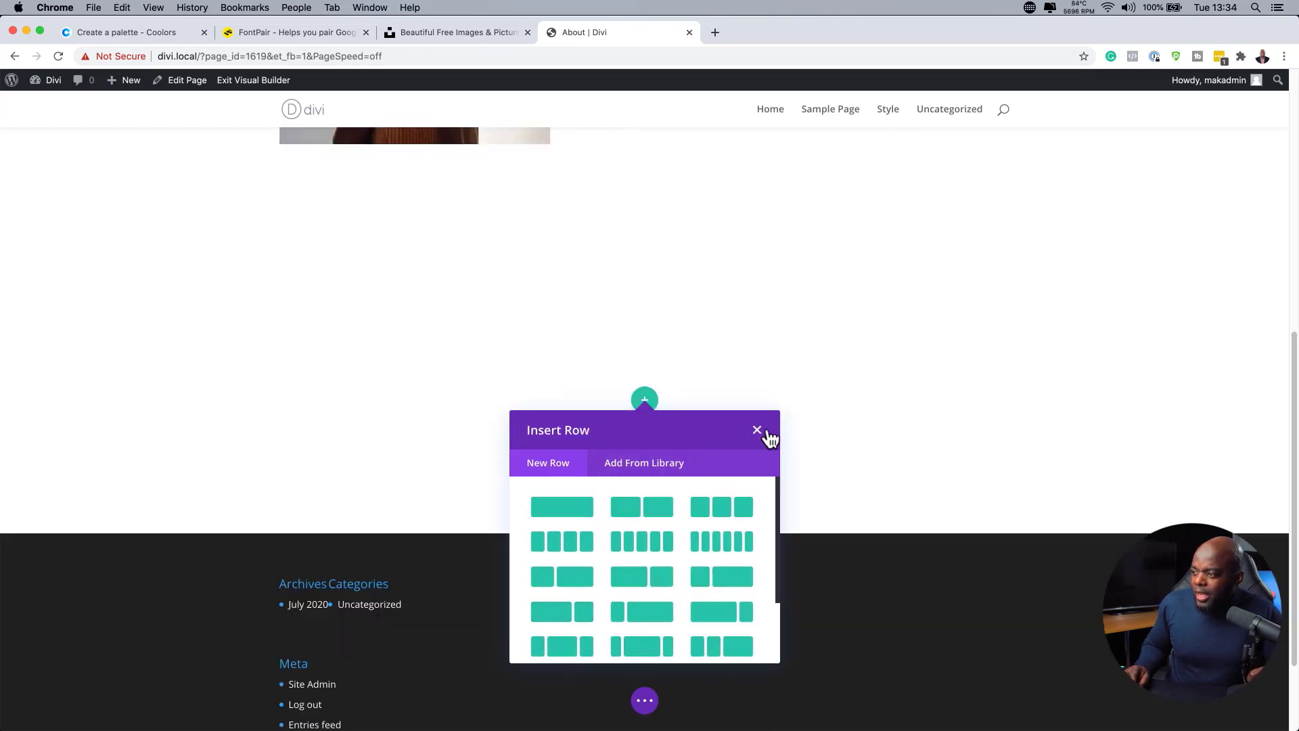
click(573, 516)
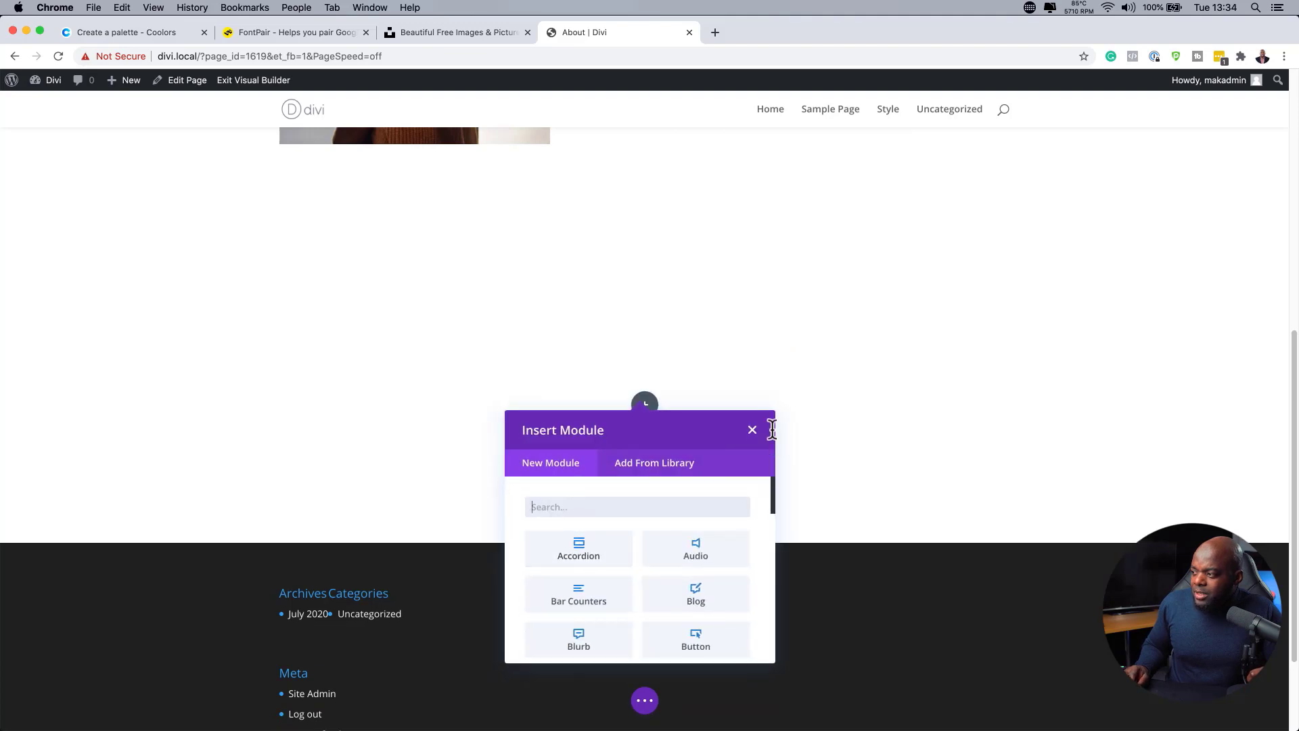
click(753, 429)
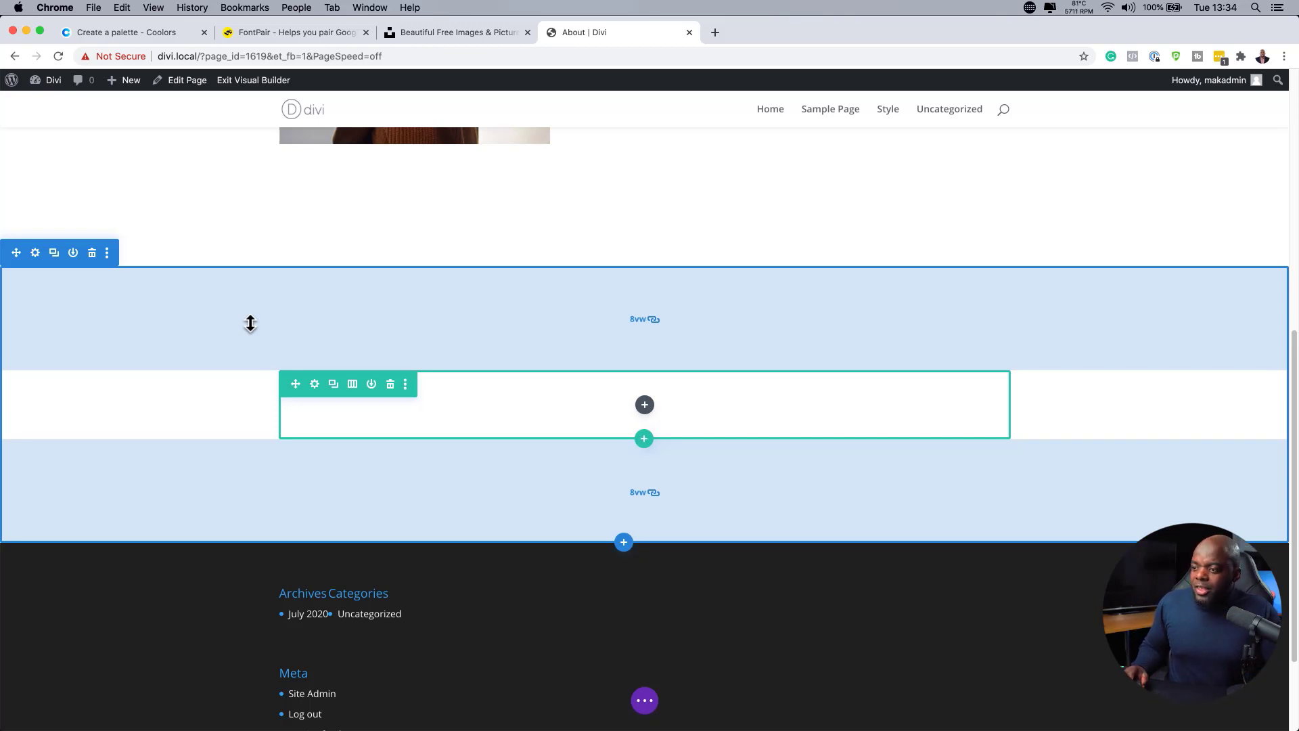
click(644, 700)
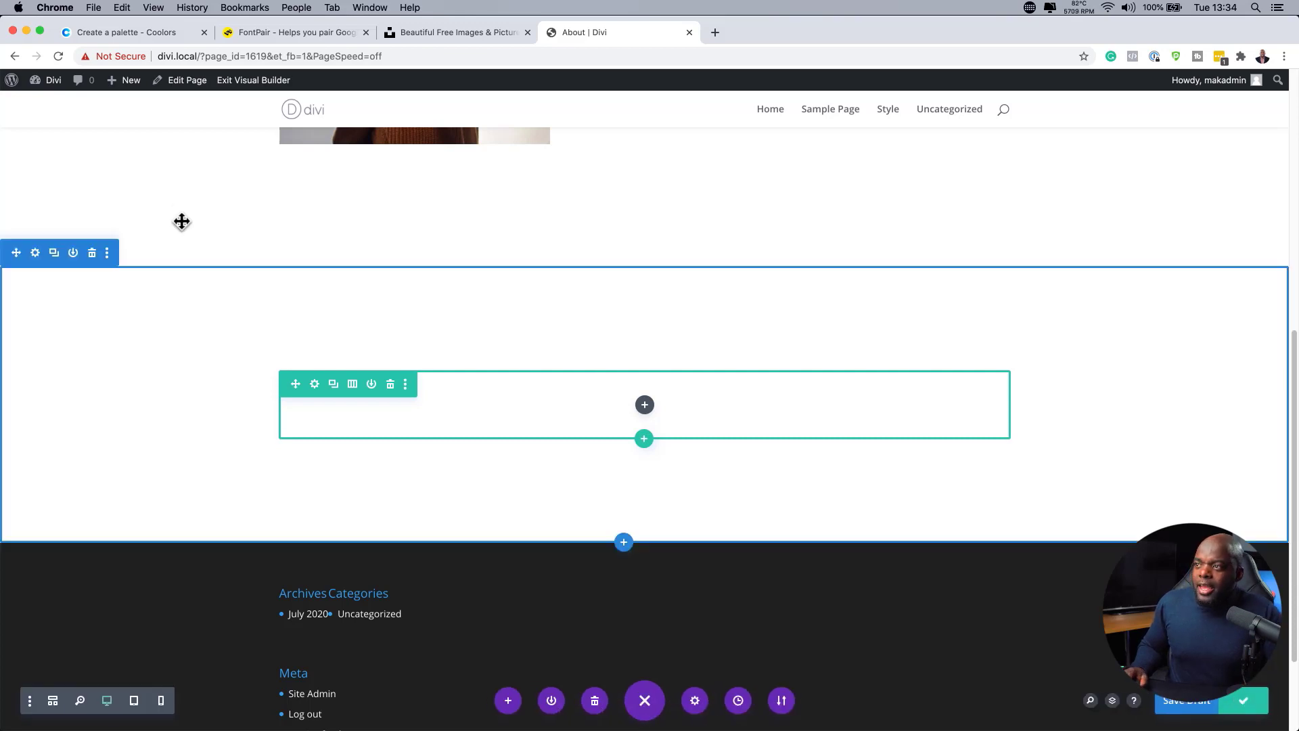
scroll(304, 332, up, 8)
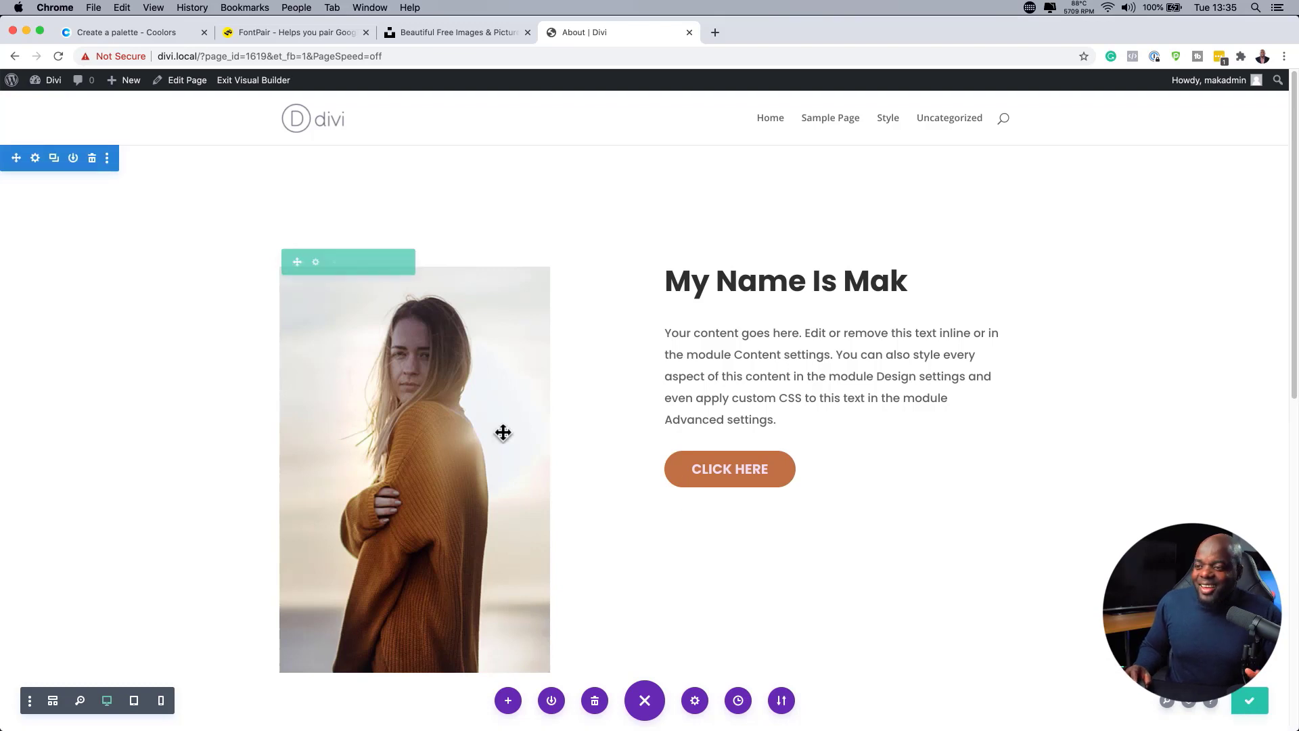
Create a new page titled Premade with the Divi Builder, build it from scratch, and dismiss the row insertion prompt
mouse_move(48, 82)
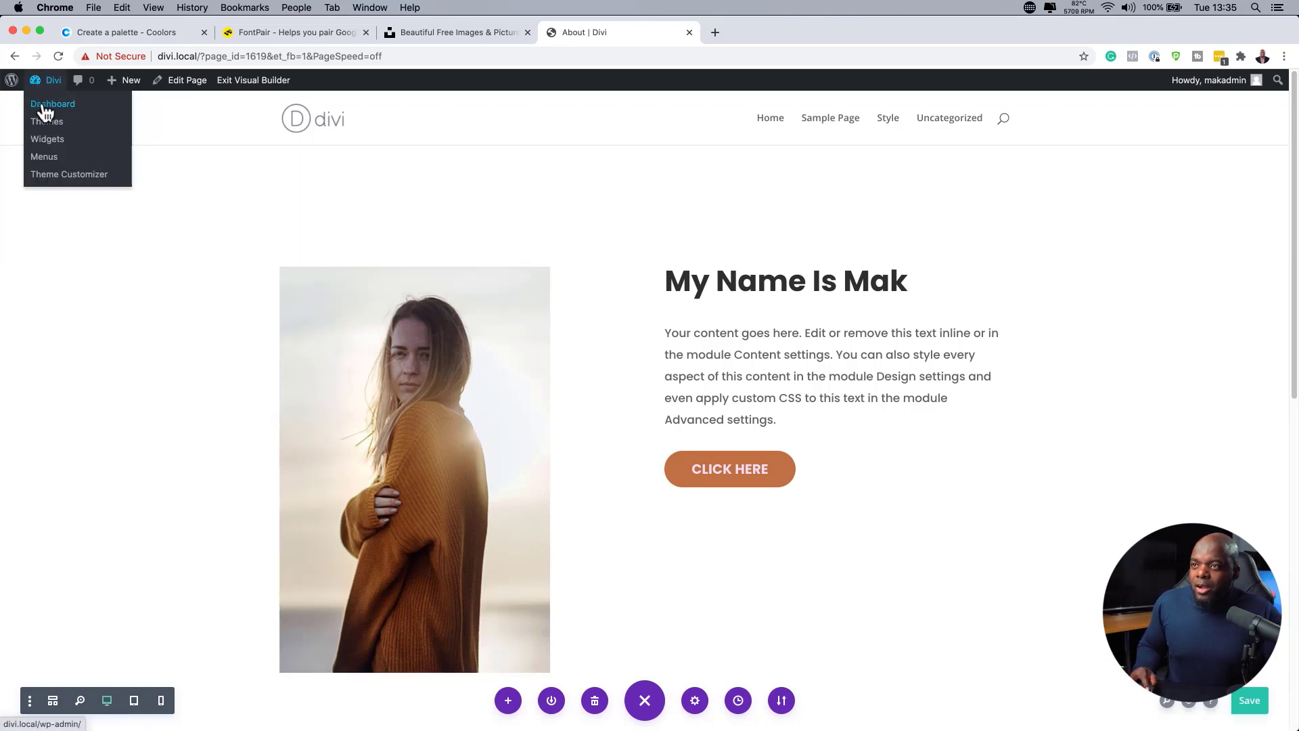
mouse_move(124, 81)
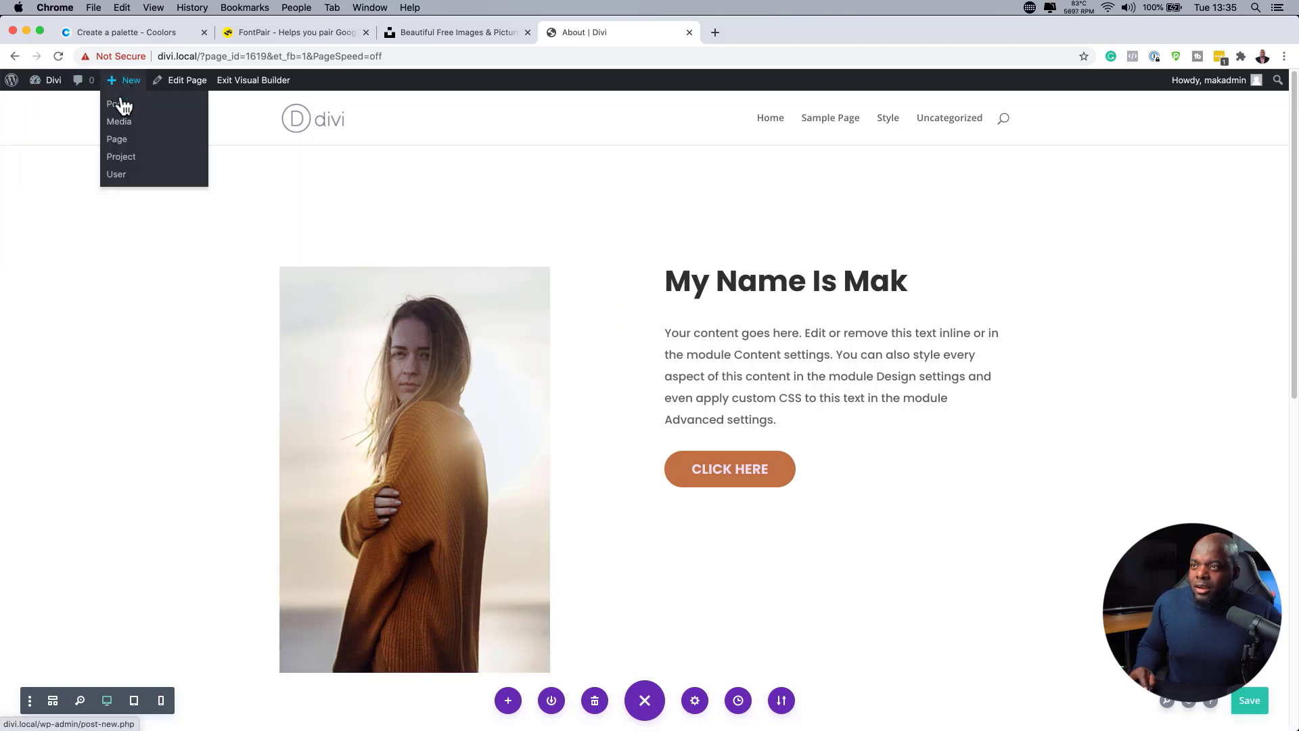
click(129, 144)
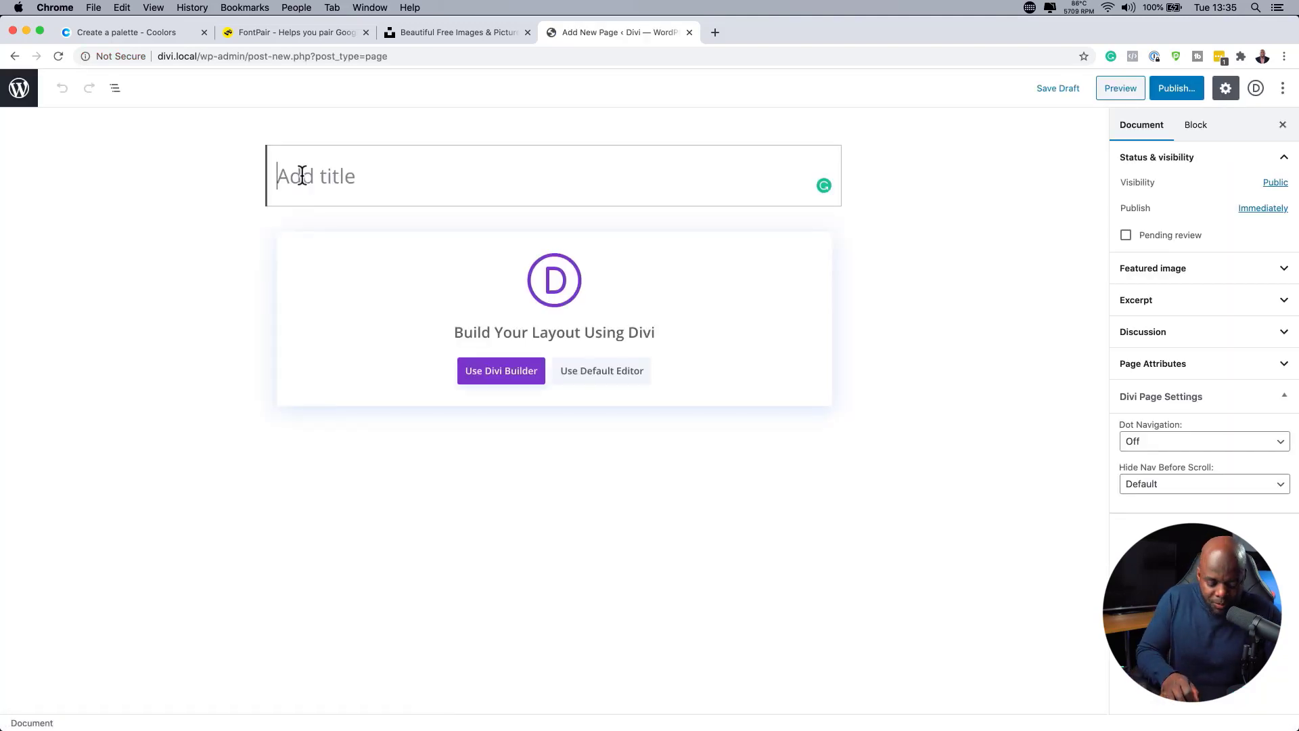
text(Premade)
click(514, 371)
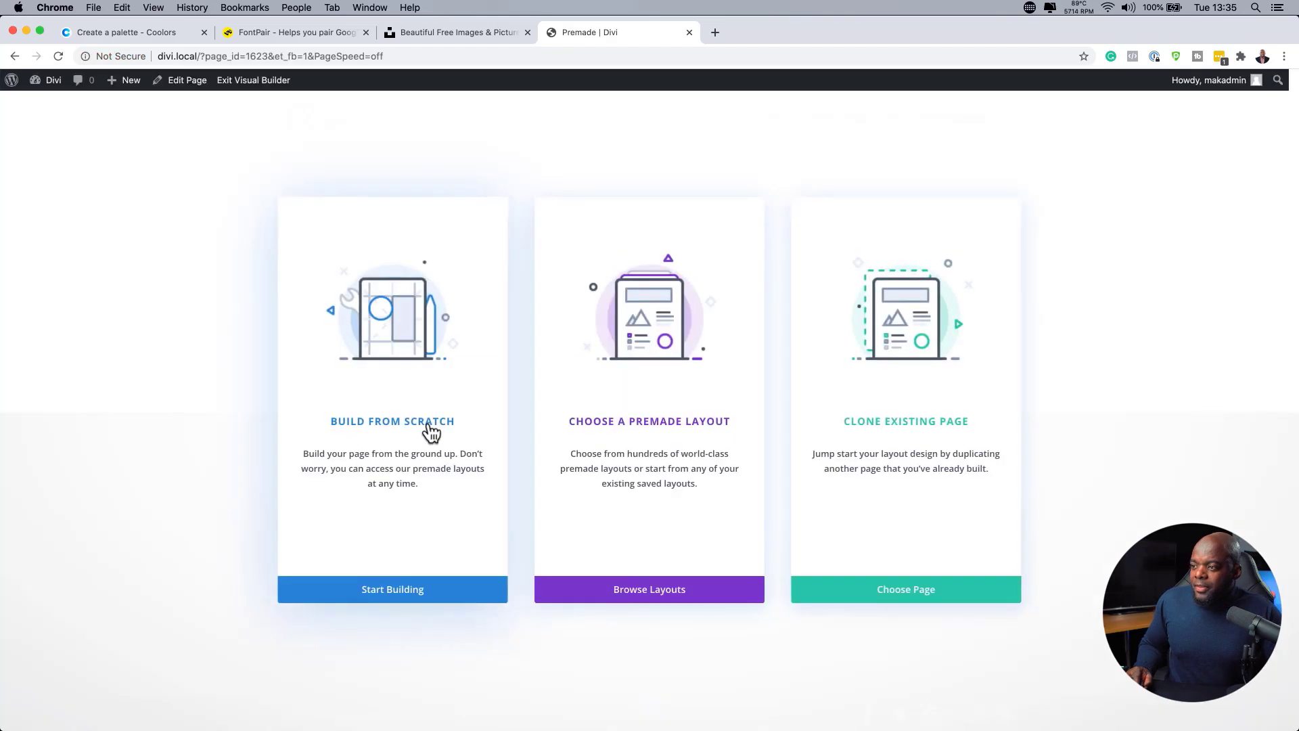
click(431, 431)
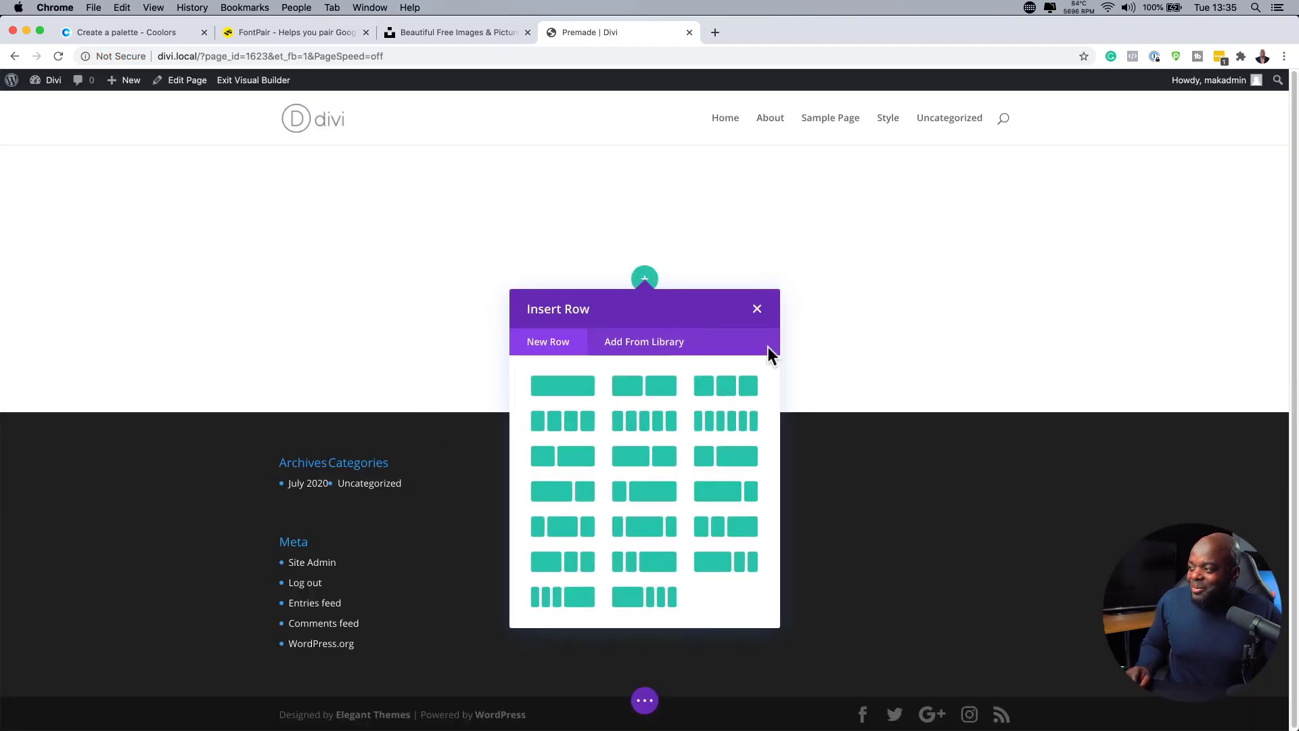
click(757, 309)
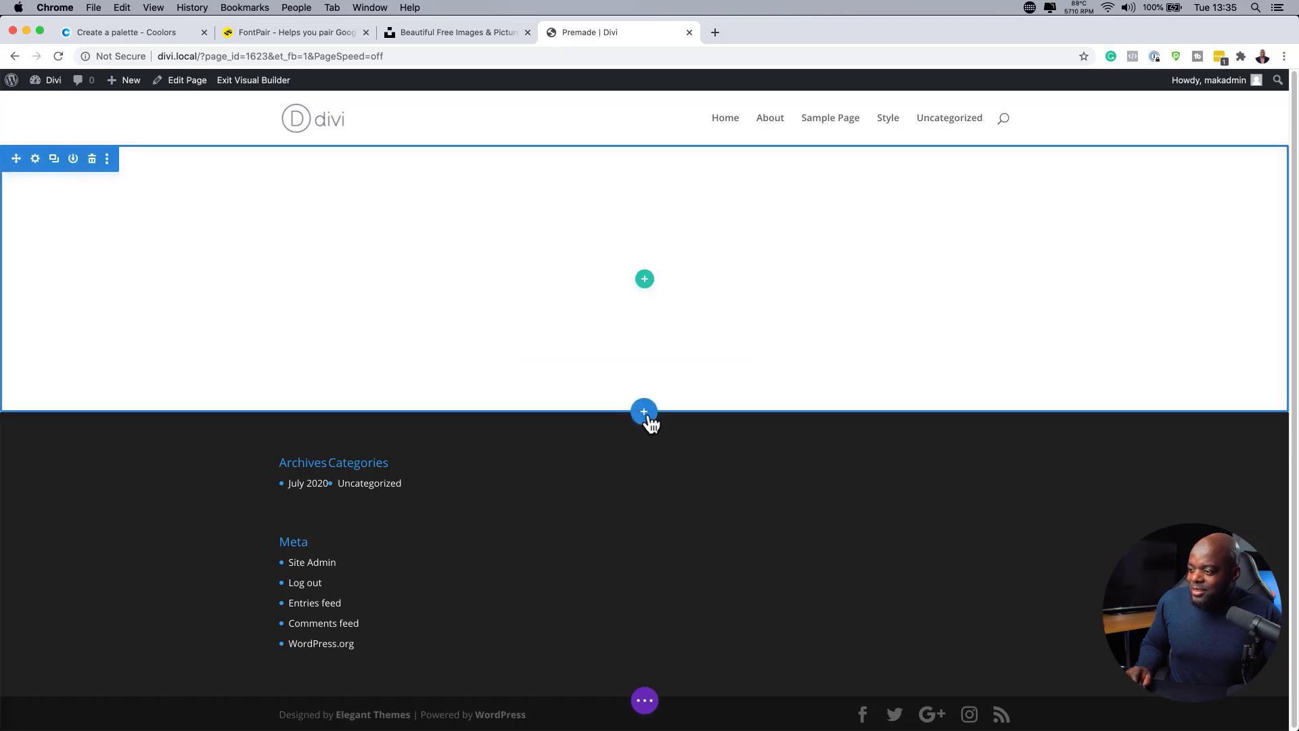
Load a premade page layout from the Wedding layout pack into the Premade page
click(645, 702)
click(507, 701)
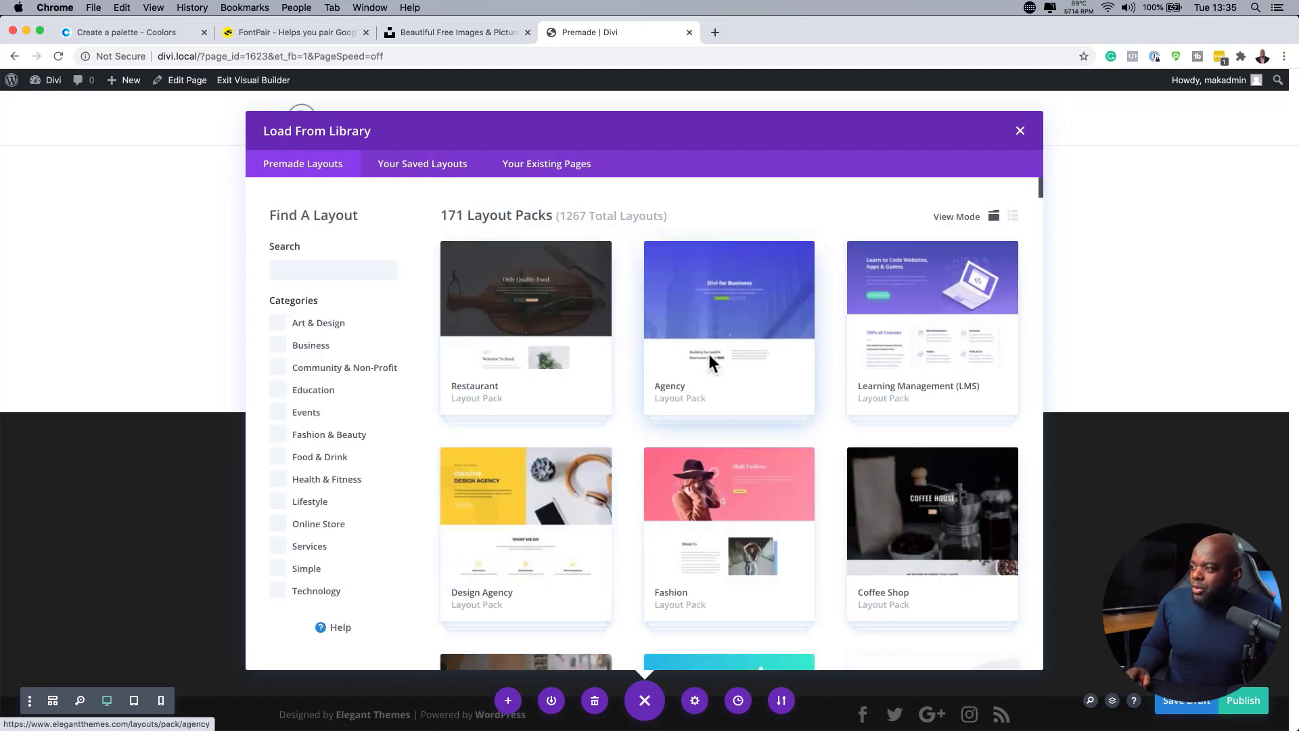
scroll(743, 424, down, 3)
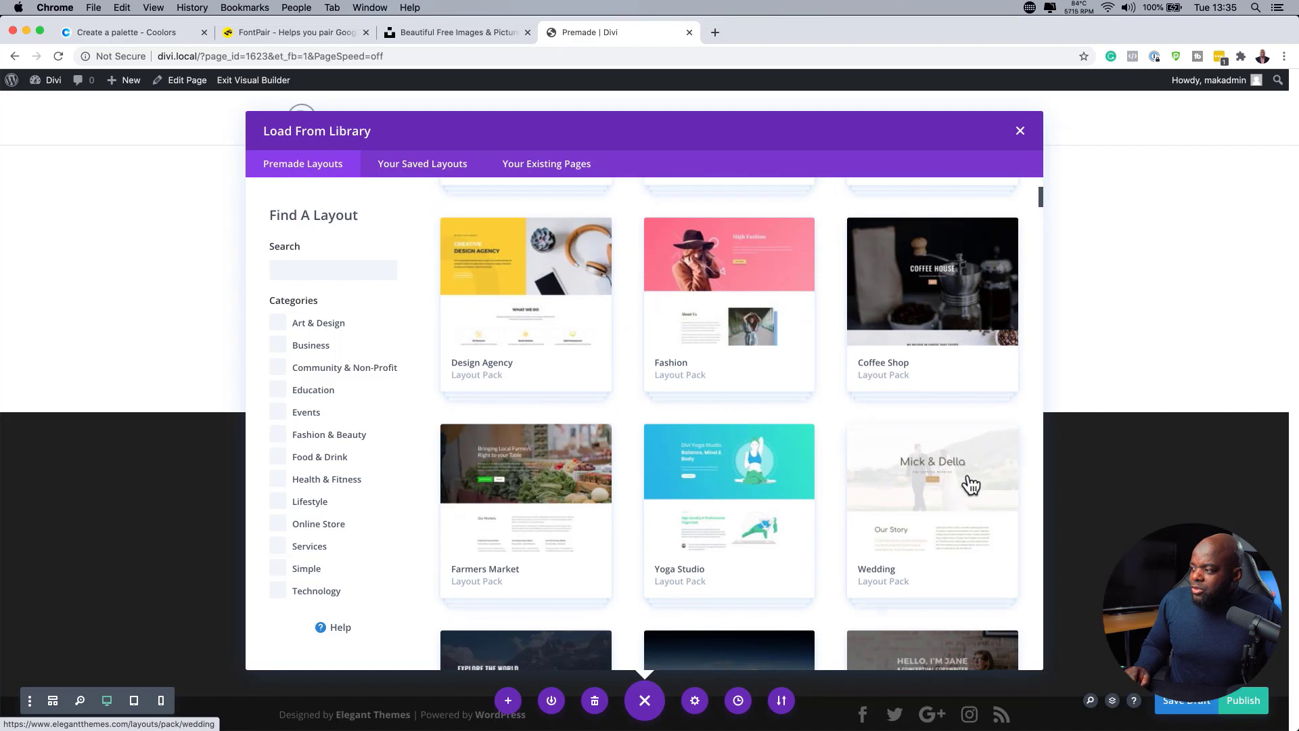
click(963, 489)
click(529, 602)
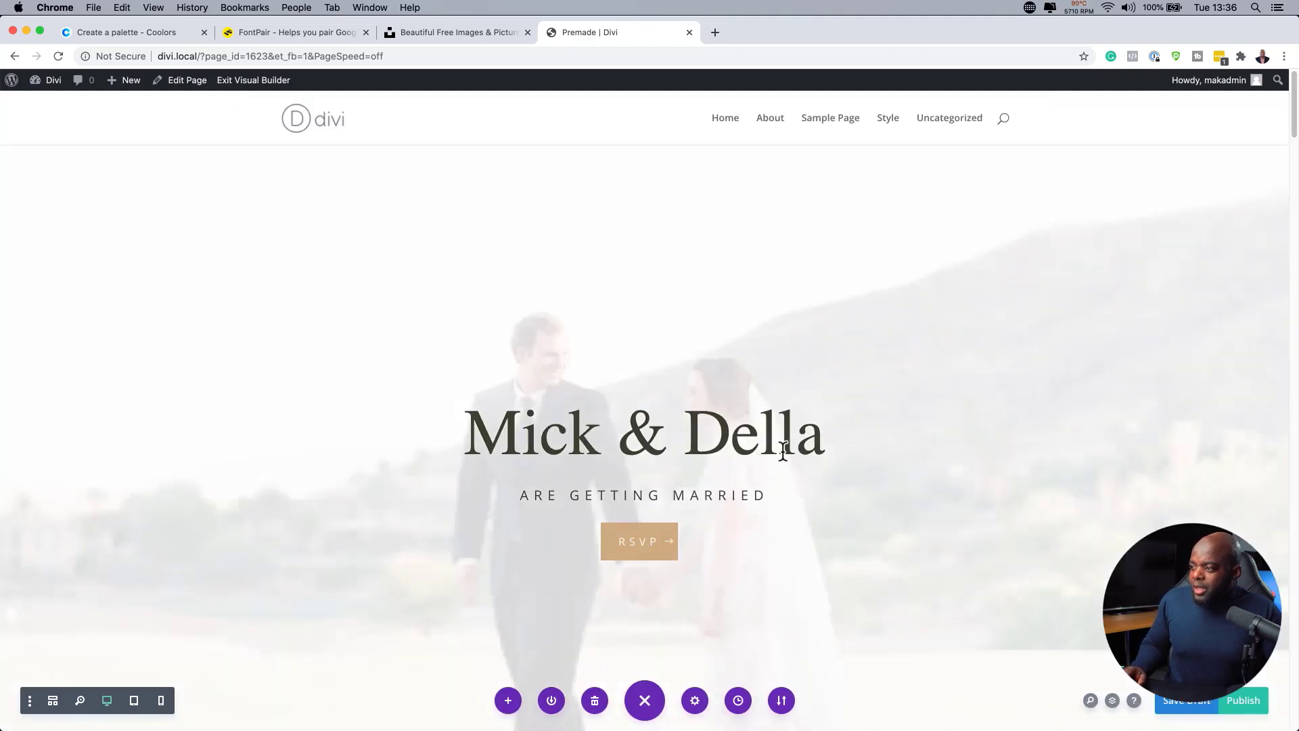
Apply the Paragraph preset to the lorem ipsum body text beside the Our Story heading and save the text settings
scroll(798, 514, down, 5)
scroll(798, 514, down, 6)
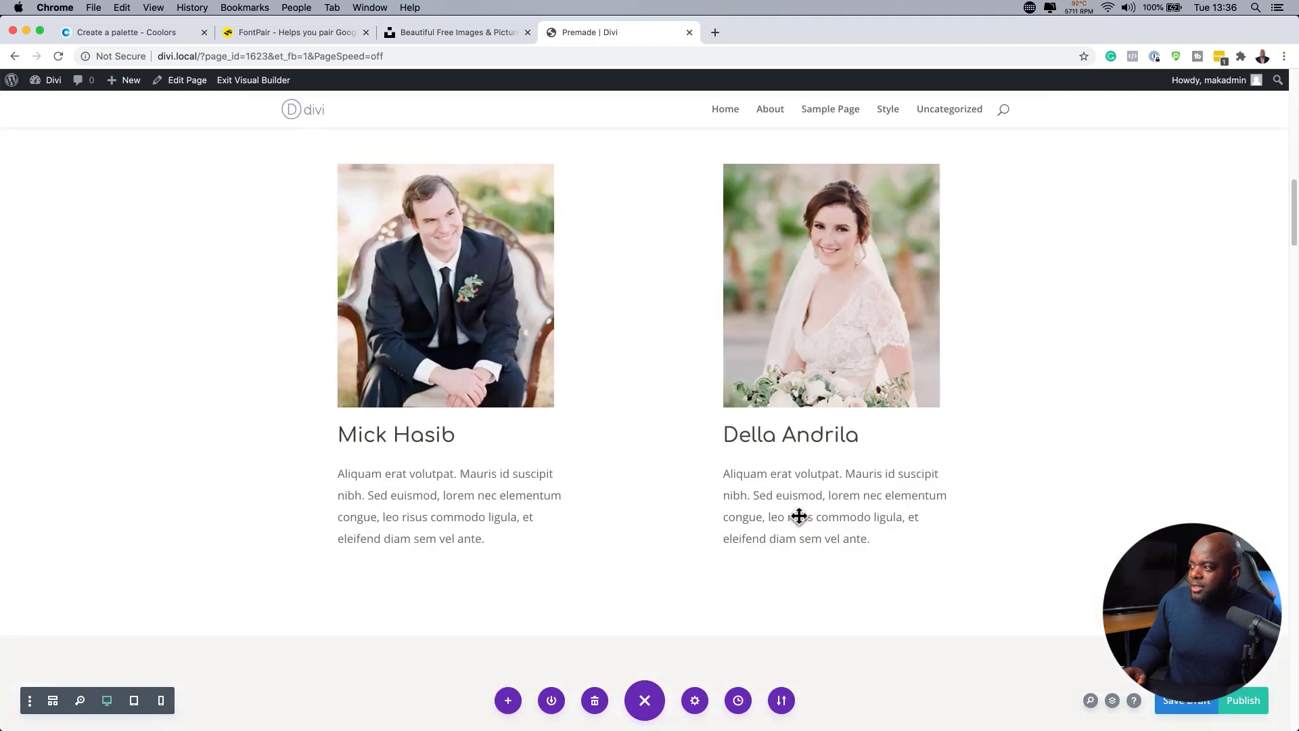
scroll(822, 511, up, 5)
scroll(723, 280, down, 2)
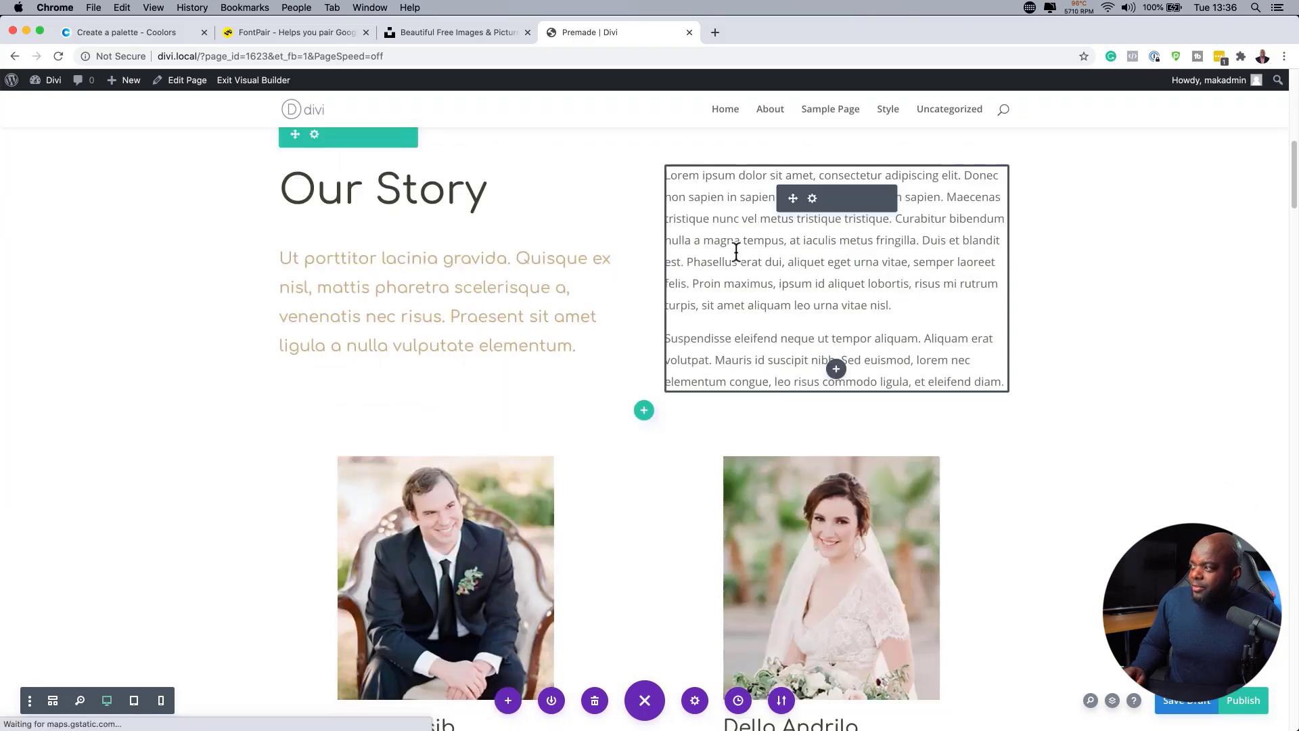
click(813, 198)
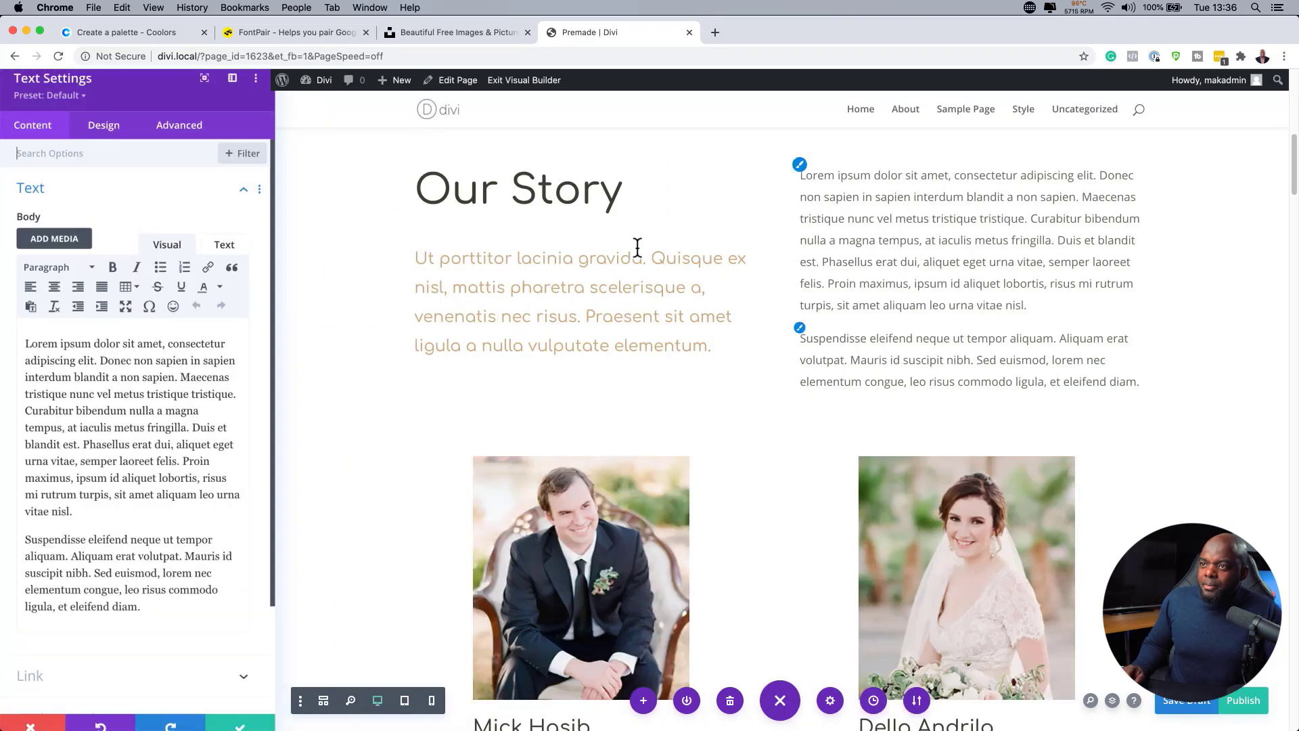
click(98, 106)
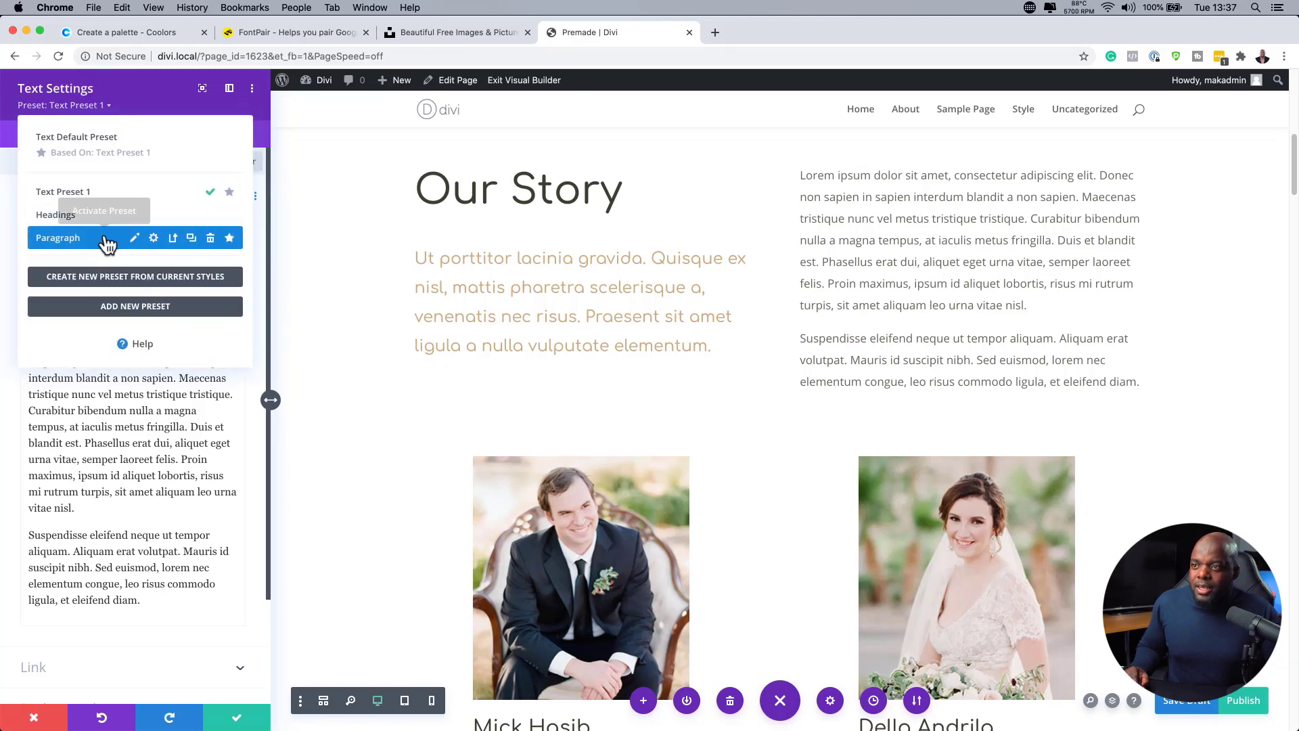
click(107, 240)
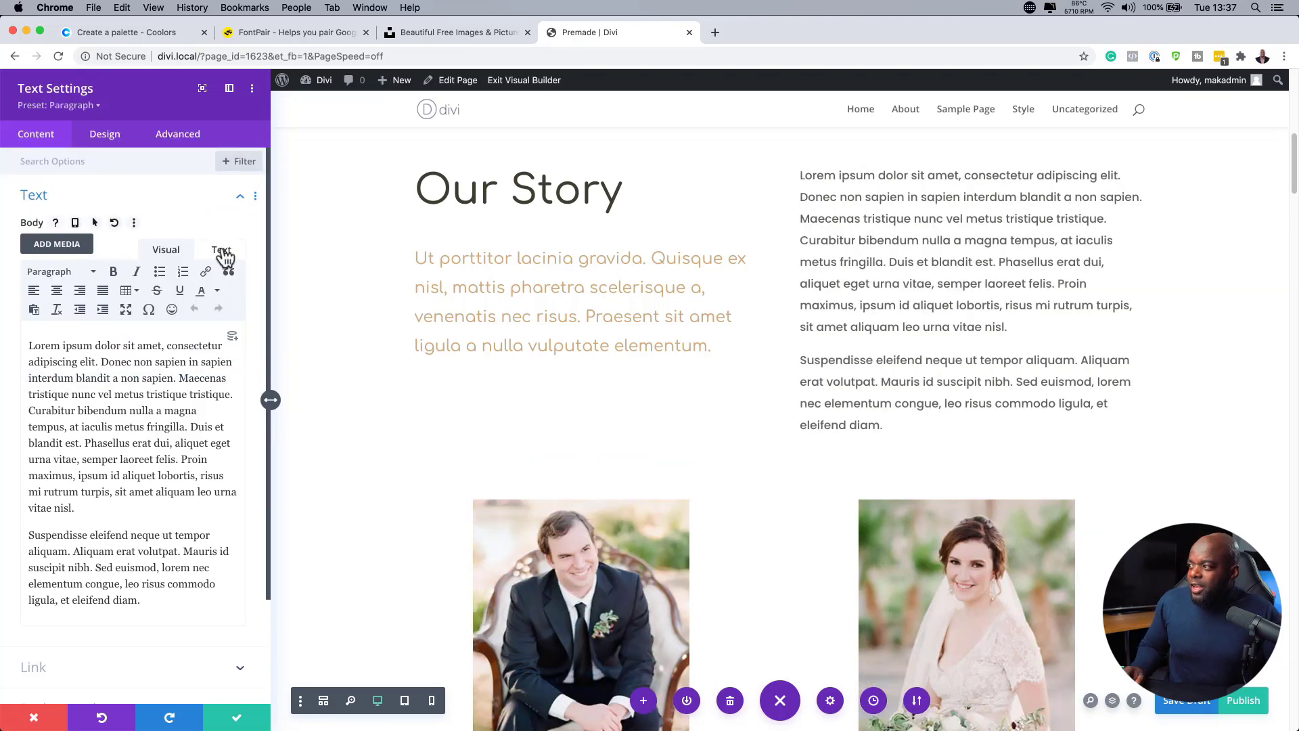
click(237, 715)
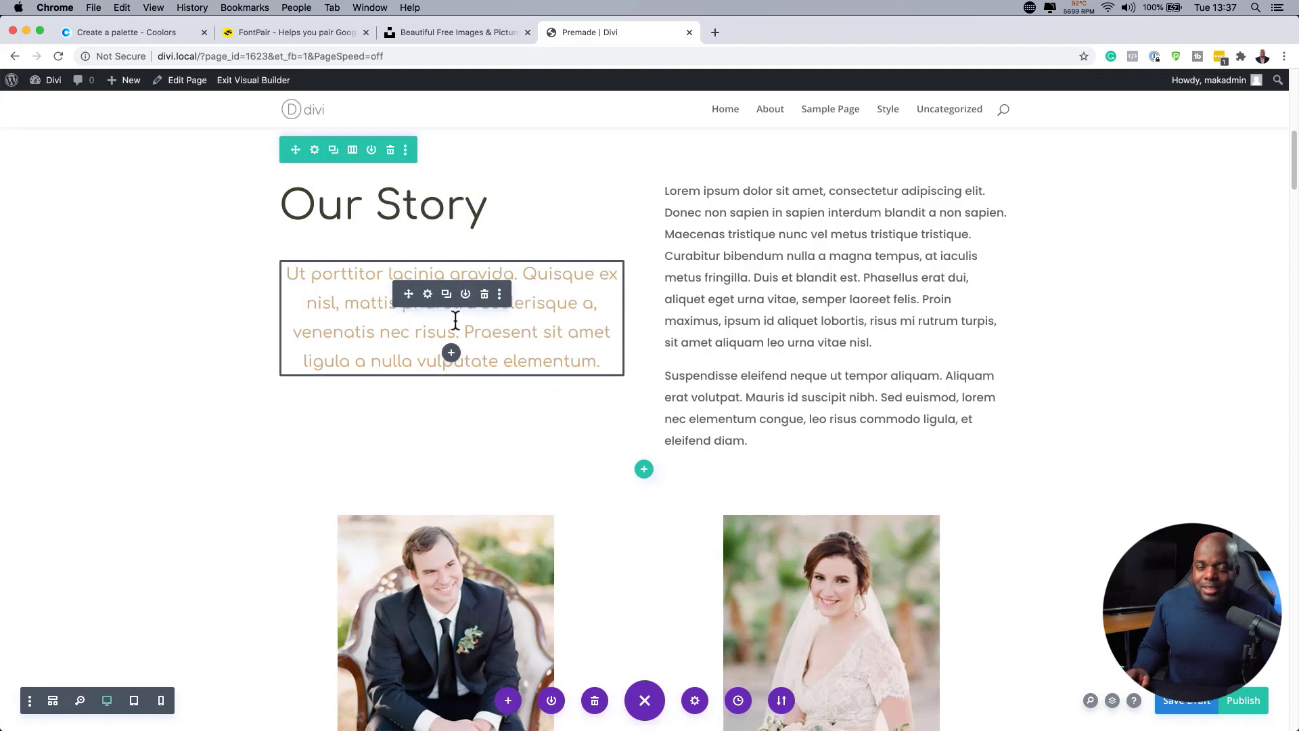
scroll(568, 350, down, 8)
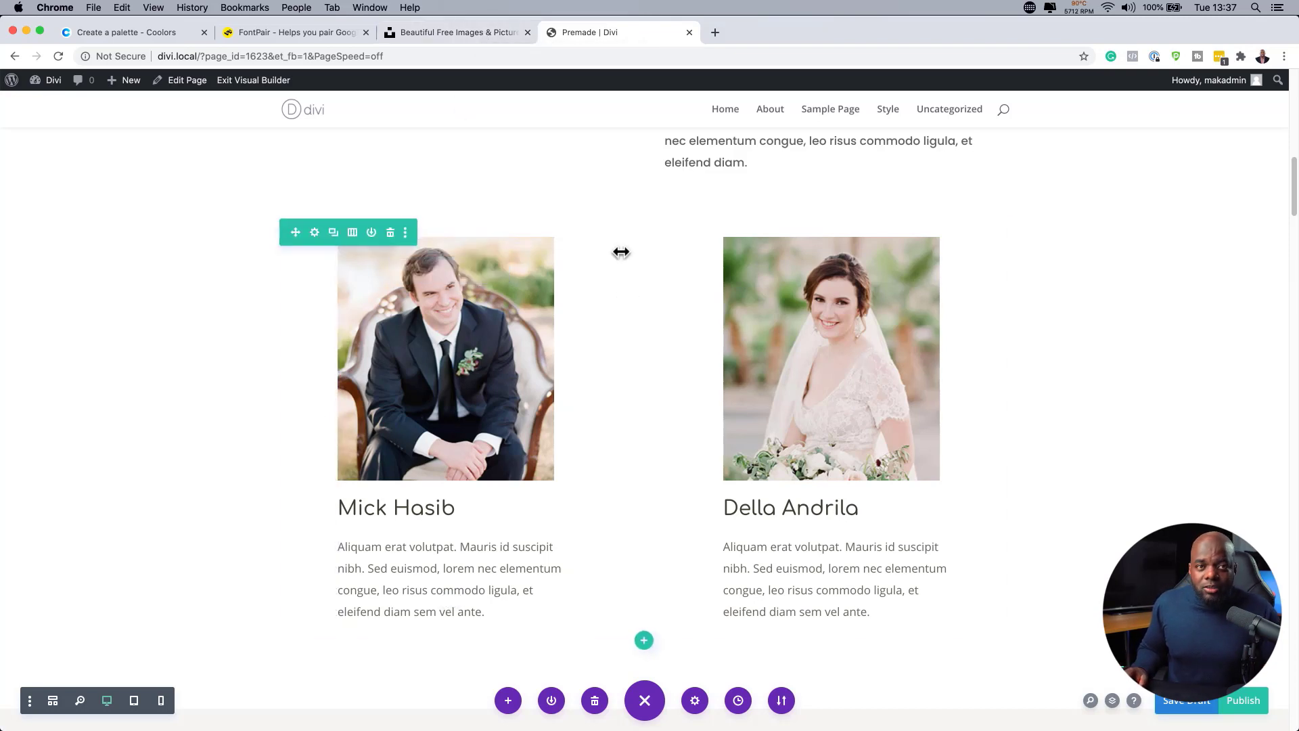
scroll(398, 313, up, 15)
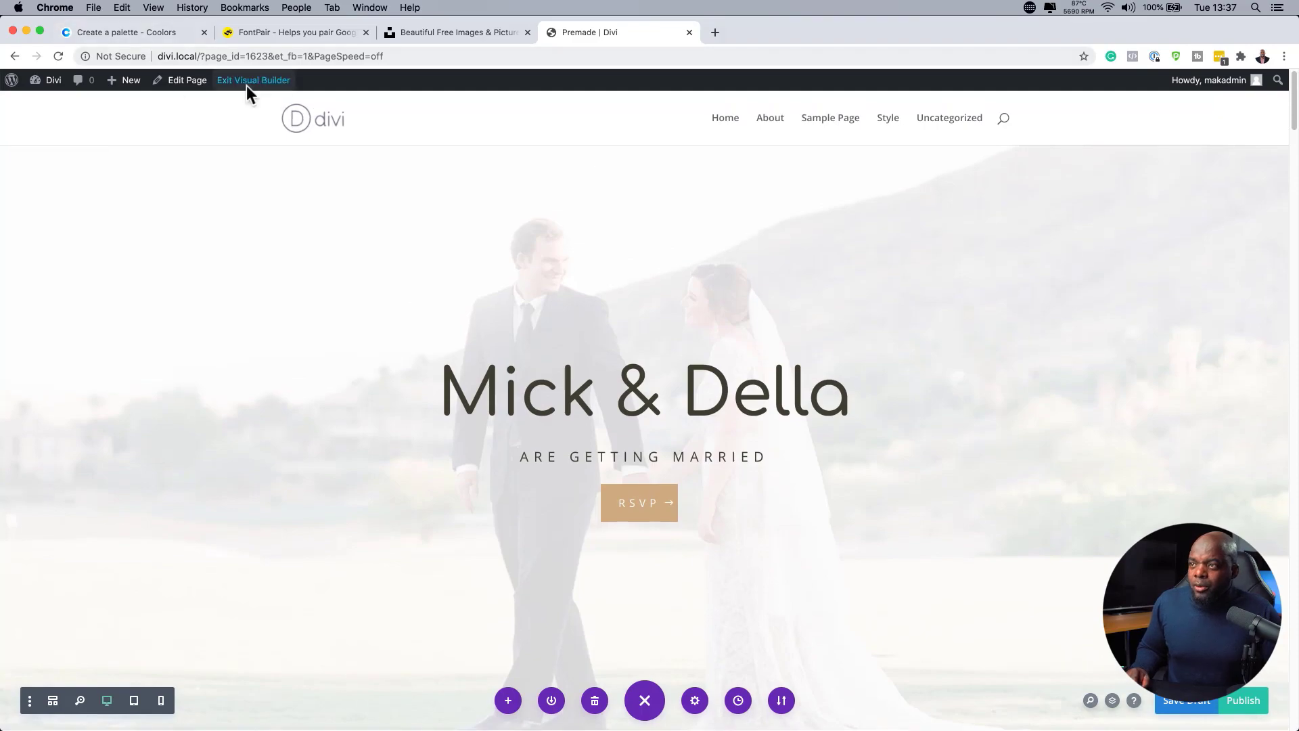